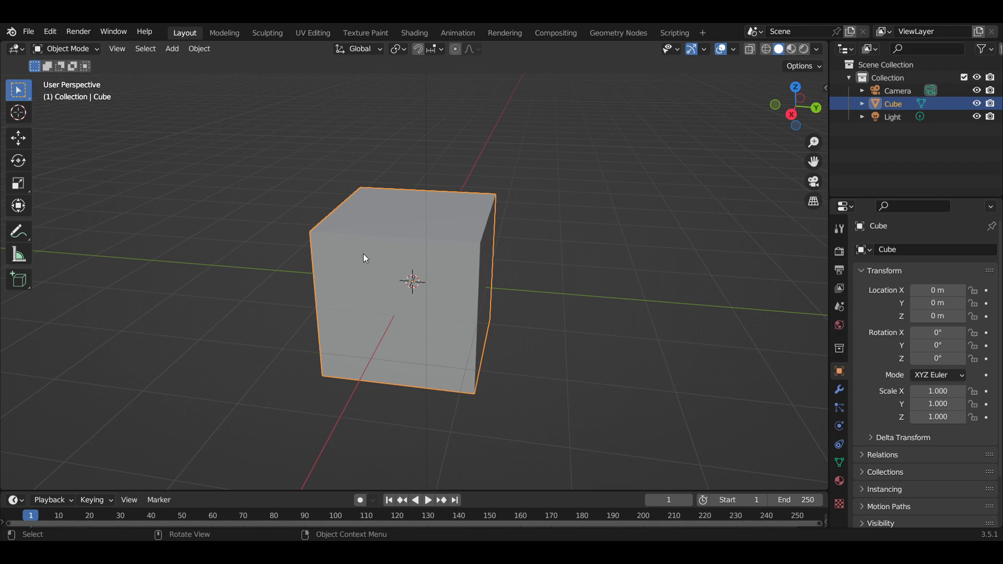
# - Orbit, pan and zoom around the default cube to examine it from different angles and distances
pyautogui.moveTo(350, 298); pyautogui.dragTo(403, 315, button='middle')
pyautogui.scroll(-4, 400, 309)
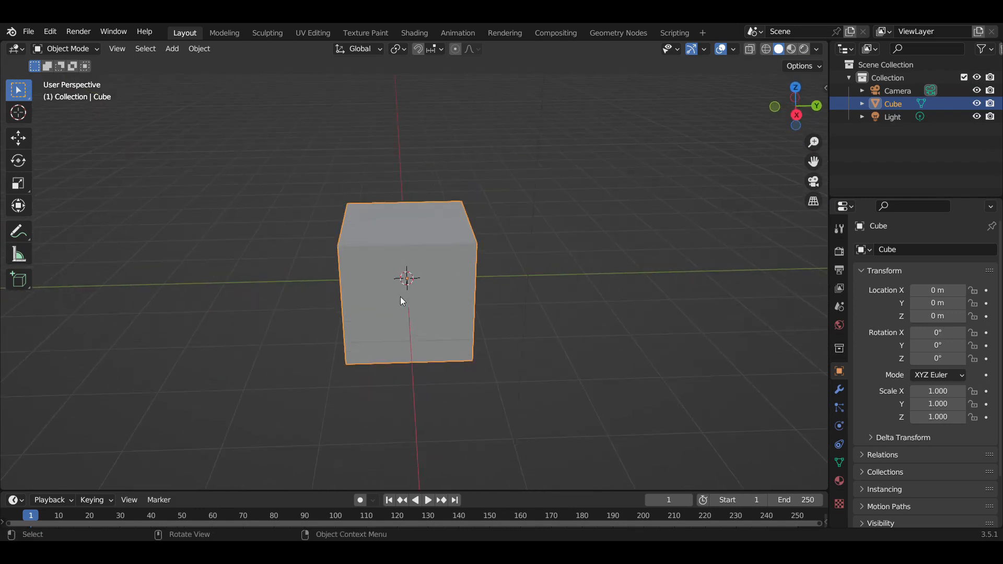
pyautogui.moveTo(466, 275); pyautogui.dragTo(400, 328, button='middle')
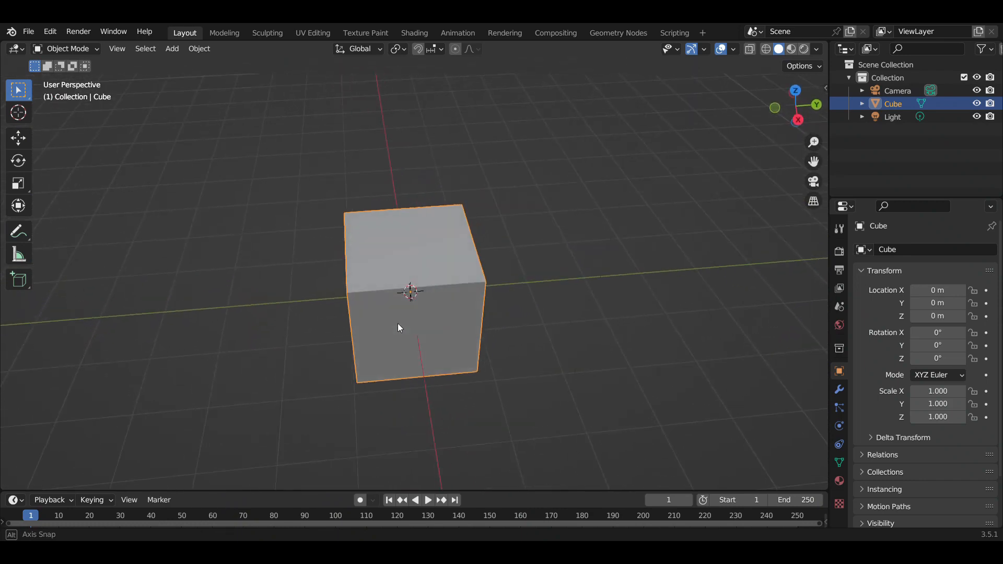
pyautogui.scroll(2, 409, 319)
pyautogui.keyDown('alt'); pyautogui.keyDown('shift'); pyautogui.moveTo(451, 331); pyautogui.dragTo(429, 301); pyautogui.keyUp('shift'); pyautogui.keyUp('alt')
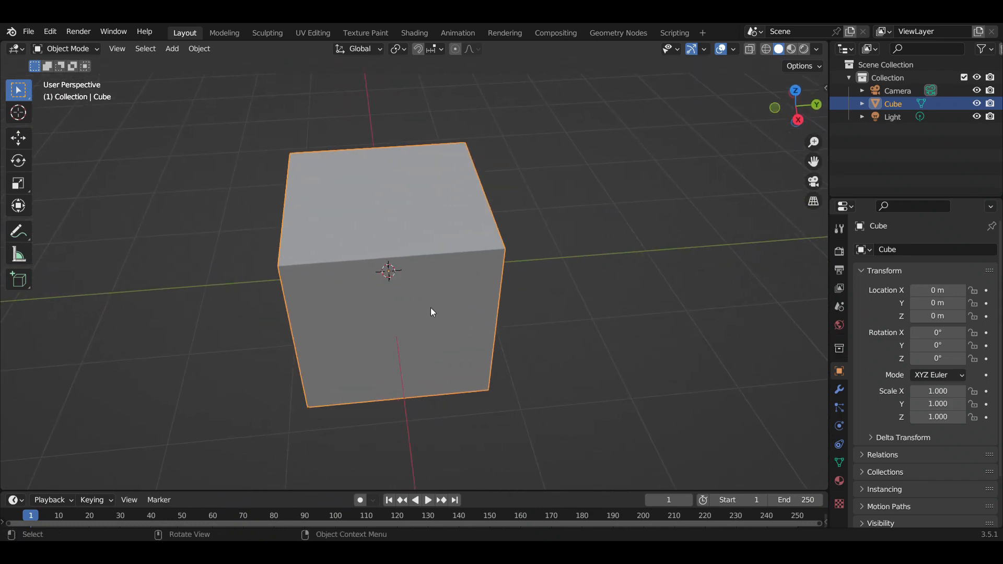
pyautogui.keyDown('alt'); pyautogui.moveTo(430, 338); pyautogui.dragTo(420, 321); pyautogui.keyUp('alt')
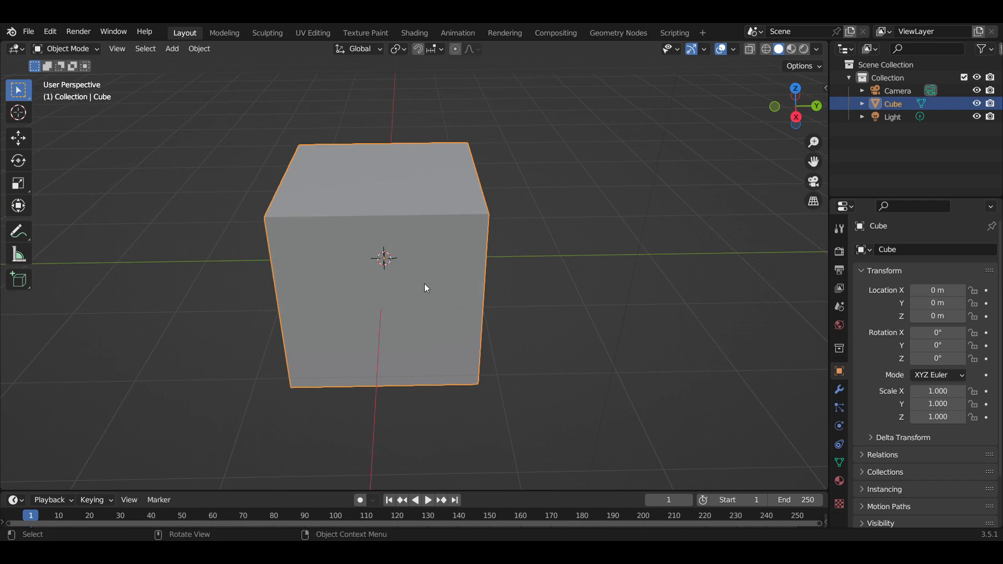
pyautogui.scroll(-4, 425, 283)
pyautogui.keyDown('alt'); pyautogui.moveTo(396, 283); pyautogui.dragTo(432, 293); pyautogui.keyUp('alt')
pyautogui.scroll(2, 403, 277)
pyautogui.scroll(4, 380, 282)
pyautogui.scroll(-5, 444, 282)
pyautogui.moveTo(448, 281); pyautogui.dragTo(380, 283, button='middle')
pyautogui.keyDown('alt'); pyautogui.moveTo(416, 283); pyautogui.dragTo(387, 273); pyautogui.keyUp('alt')
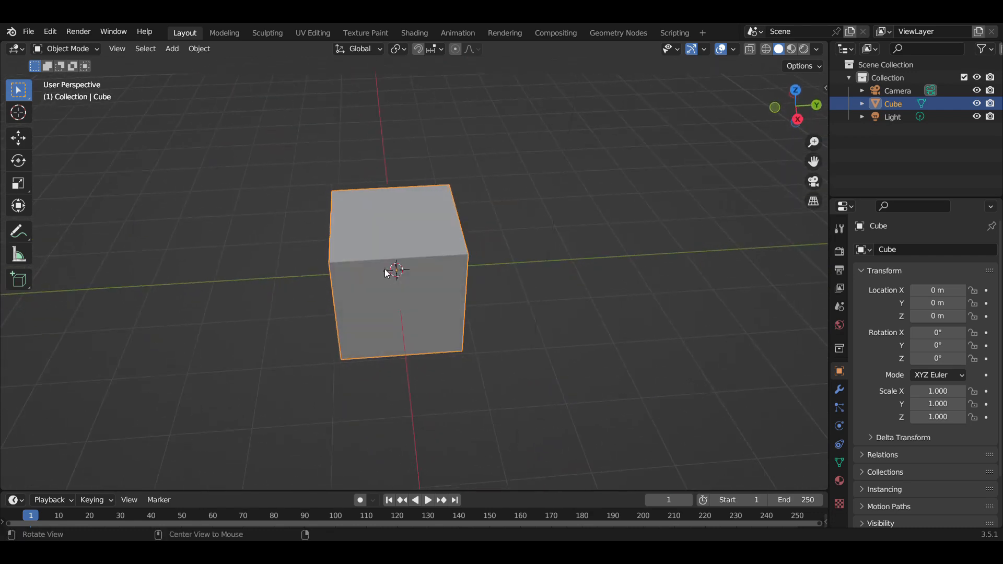
pyautogui.scroll(3, 398, 282)
pyautogui.scroll(-4, 400, 283)
pyautogui.moveTo(402, 285); pyautogui.dragTo(372, 273, button='middle')
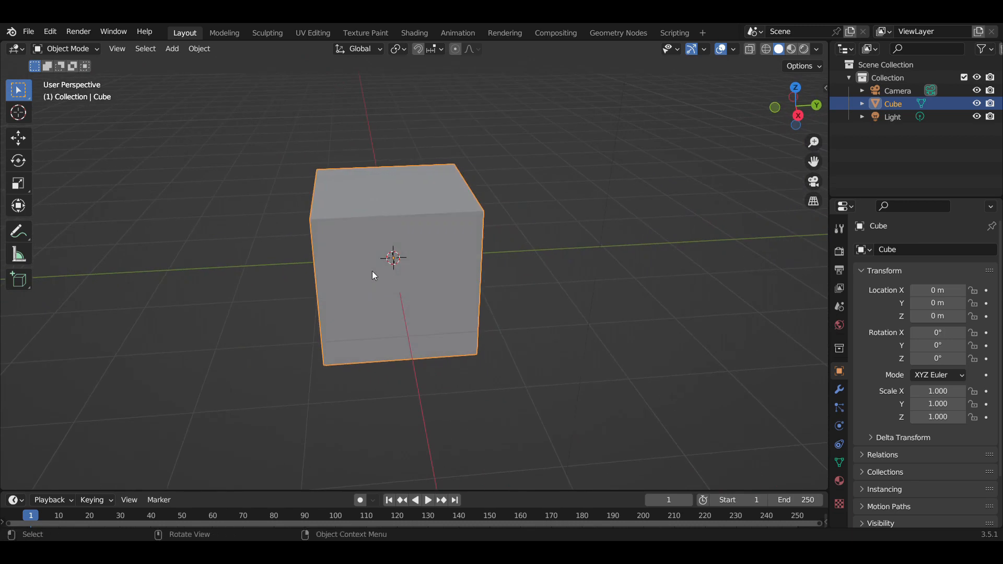
pyautogui.scroll(-4, 394, 285)
pyautogui.scroll(3, 394, 282)
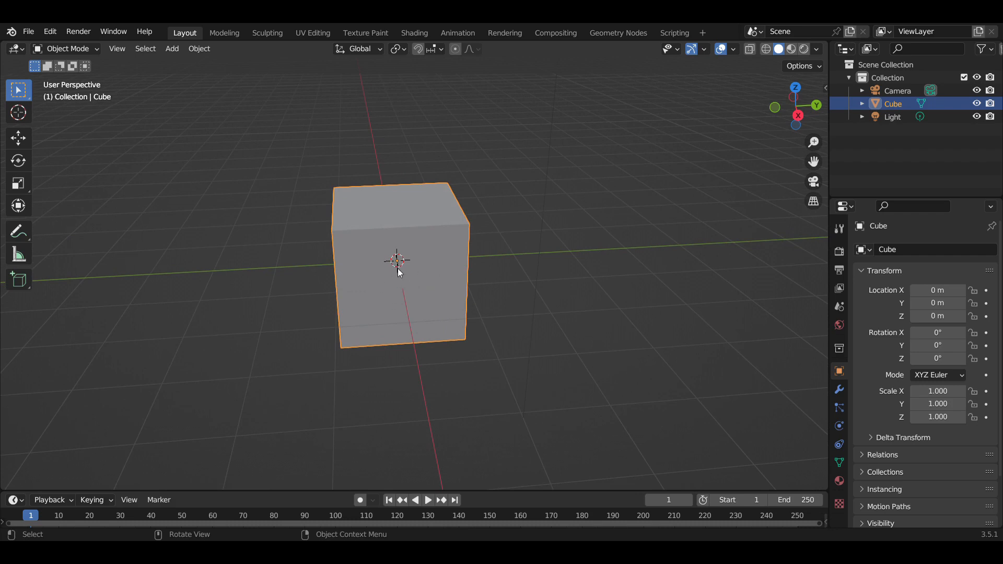
pyautogui.scroll(2, 397, 269)
pyautogui.scroll(-2, 422, 230)
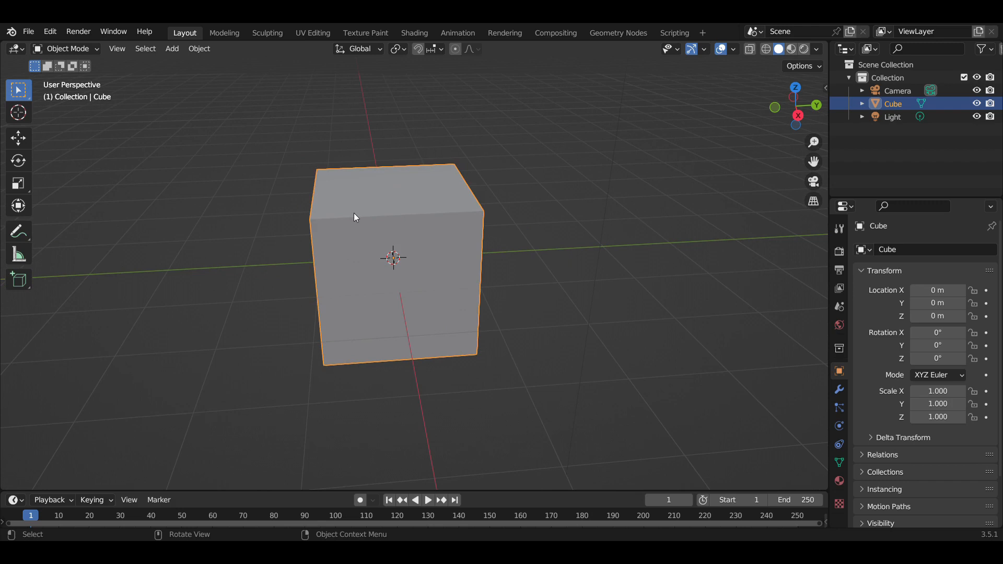
pyautogui.moveTo(416, 251); pyautogui.dragTo(280, 231, button='middle')
pyautogui.moveTo(558, 190); pyautogui.dragTo(457, 289, button='middle')
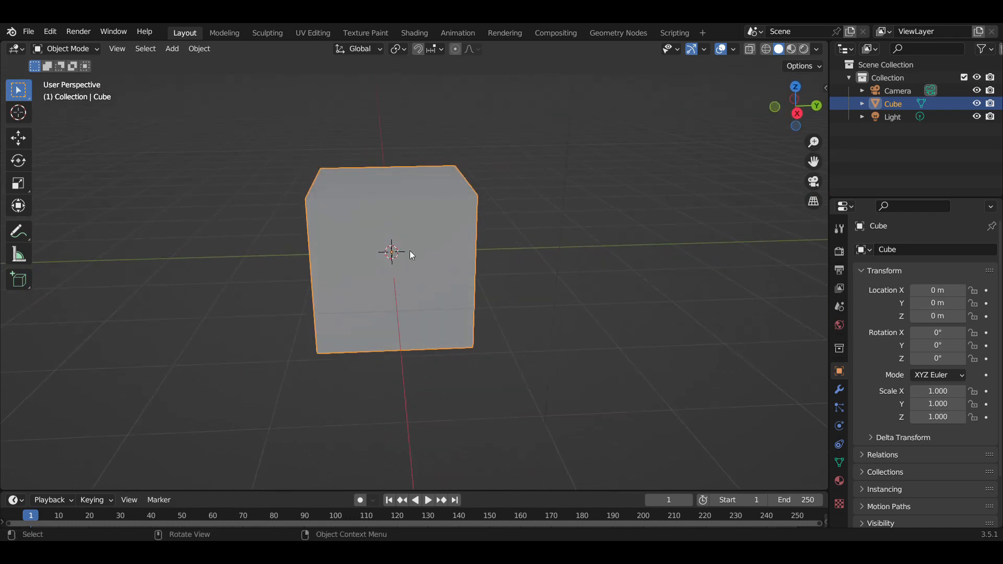
pyautogui.moveTo(431, 254); pyautogui.dragTo(362, 286, button='middle')
pyautogui.moveTo(438, 294); pyautogui.dragTo(391, 288, button='middle')
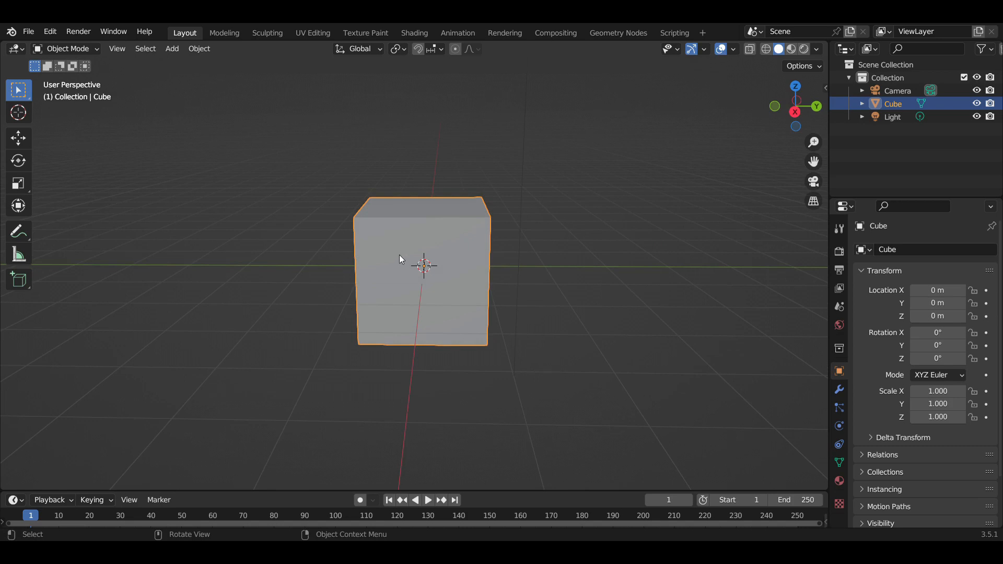
pyautogui.scroll(3, 431, 266)
pyautogui.scroll(-2, 383, 238)
pyautogui.scroll(2, 383, 238)
pyautogui.scroll(-2, 383, 238)
pyautogui.moveTo(388, 237); pyautogui.dragTo(425, 276, button='middle')
pyautogui.moveTo(483, 285); pyautogui.dragTo(437, 274, button='middle')
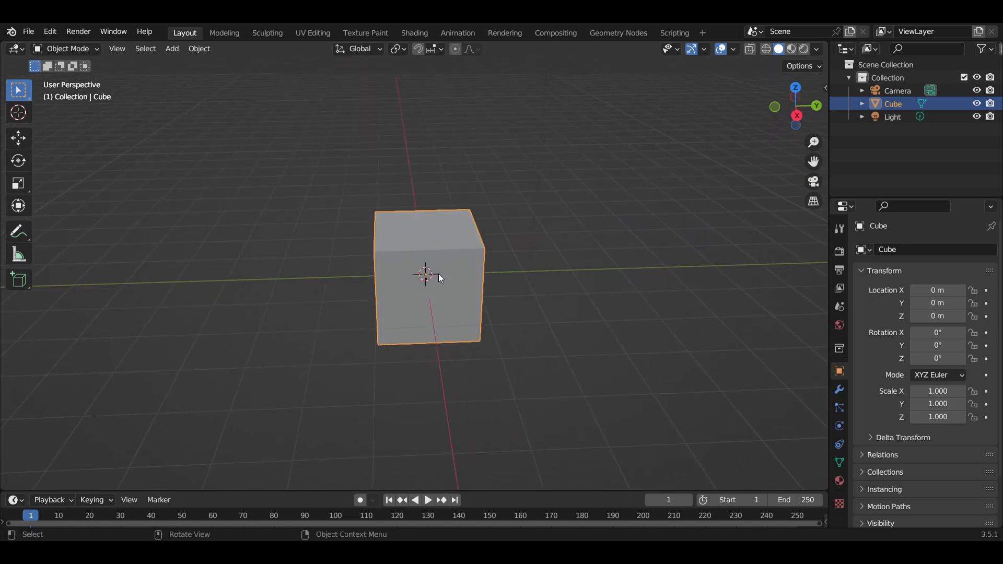
# - In Edit Mode with face selection, move the cube's bottom face up about 1.88 m along Z to form a slab
pyautogui.press('Tab')
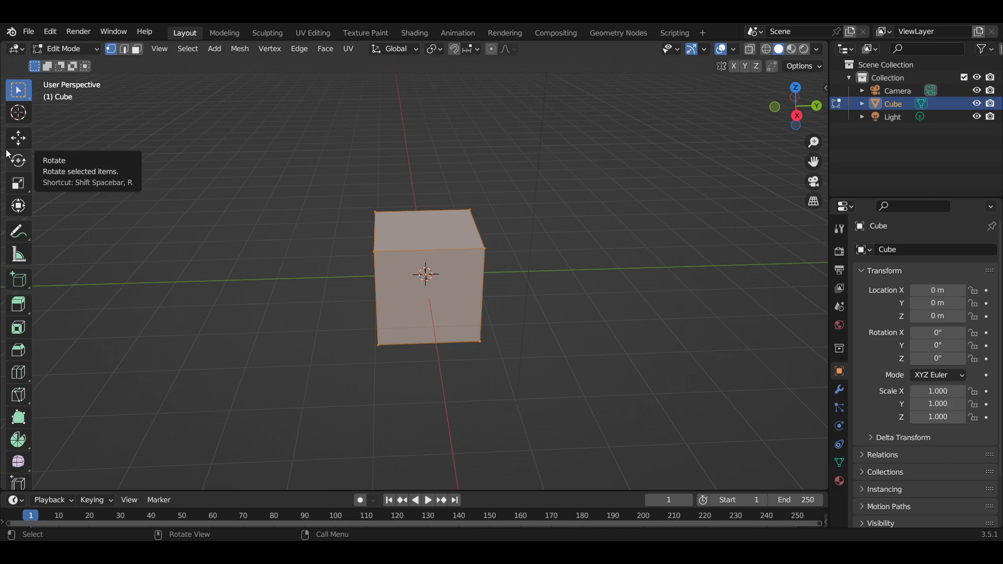
pyautogui.scroll(3, 403, 318)
pyautogui.moveTo(403, 318); pyautogui.dragTo(425, 219, button='middle')
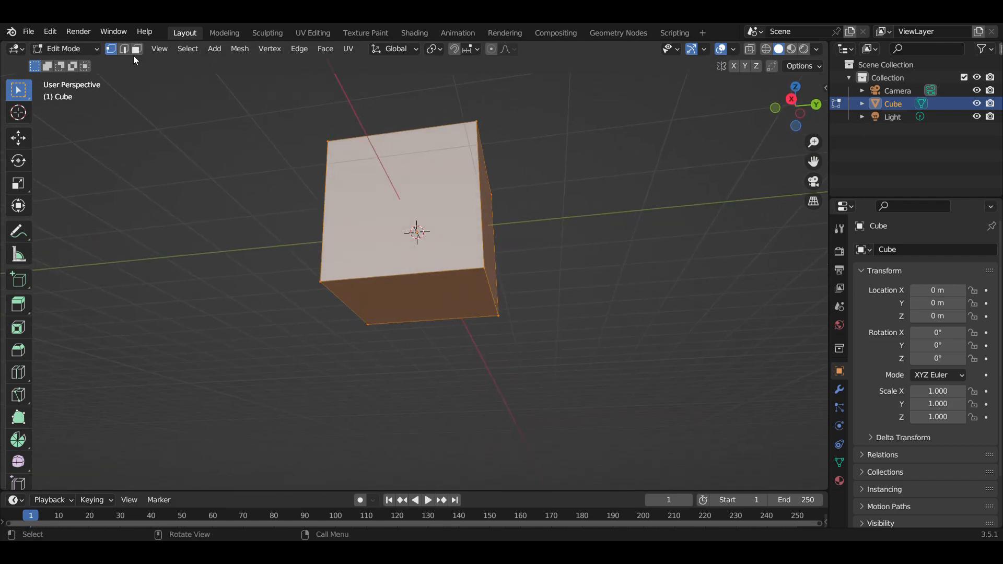
pyautogui.click(136, 49)
pyautogui.click(441, 293)
pyautogui.moveTo(517, 265); pyautogui.dragTo(534, 294, button='middle')
pyautogui.press('g')
pyautogui.press('z')
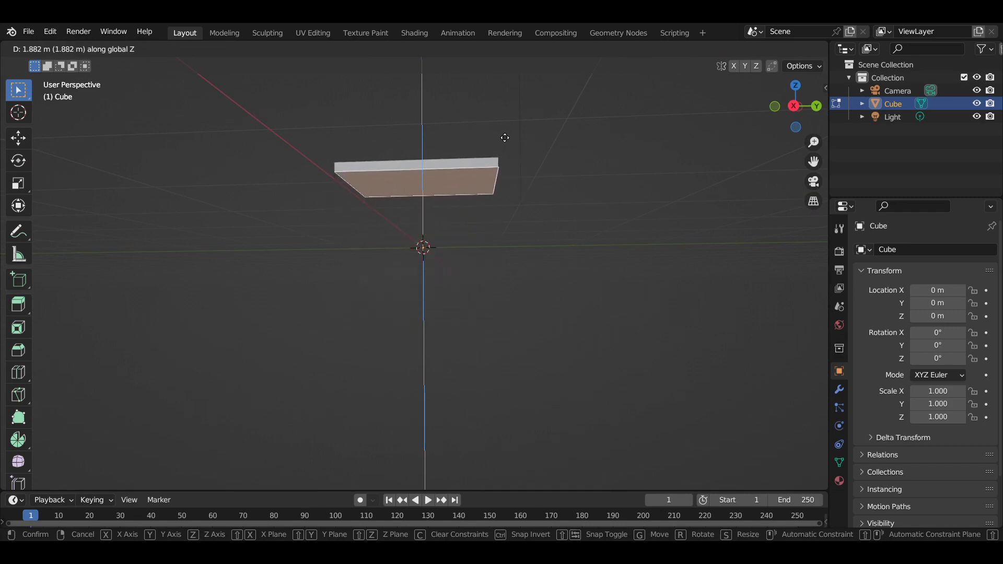
pyautogui.click(505, 138)
# - Raise the slab's bottom face slightly further along Z to make the slab thinner
pyautogui.moveTo(505, 137); pyautogui.dragTo(427, 222, button='middle')
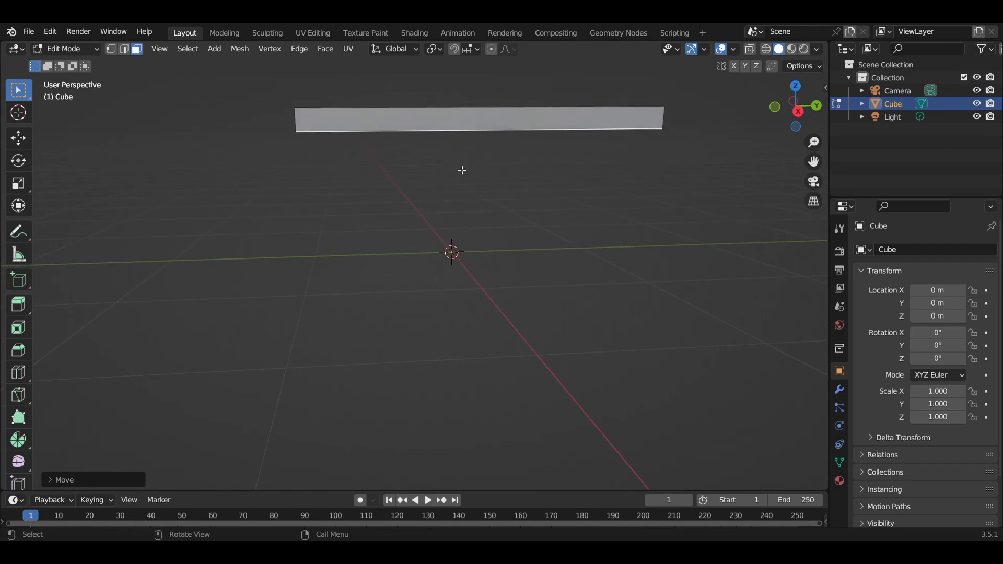
pyautogui.press('g')
pyautogui.press('z')
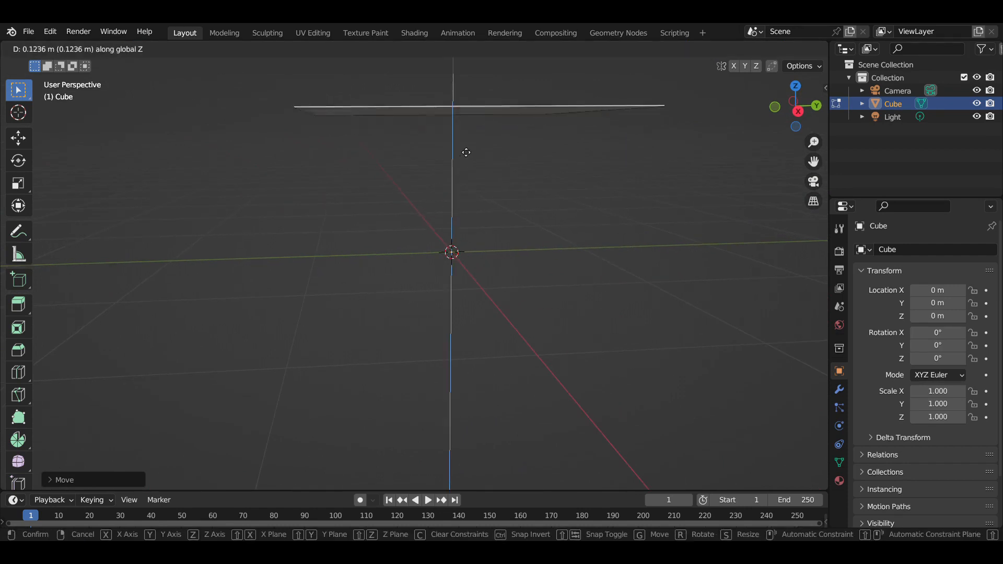
pyautogui.click(470, 161)
# - Select the whole slab and scale it down uniformly to roughly half its size
pyautogui.moveTo(420, 210); pyautogui.dragTo(480, 241, button='middle')
pyautogui.press('a')
pyautogui.press('s')
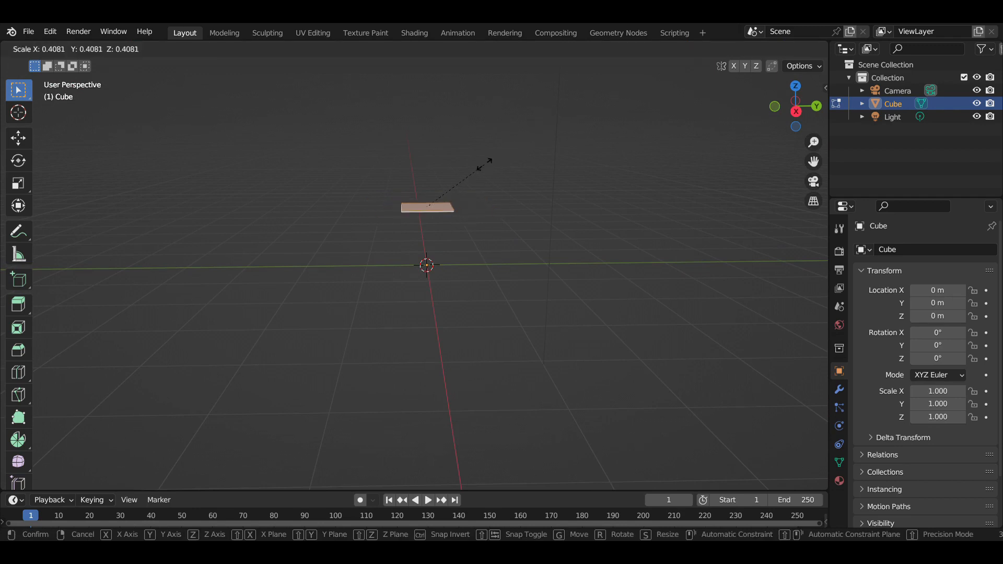
pyautogui.click(499, 157)
pyautogui.moveTo(454, 215); pyautogui.dragTo(487, 307, button='middle')
pyautogui.scroll(4, 448, 320)
pyautogui.scroll(-3, 448, 320)
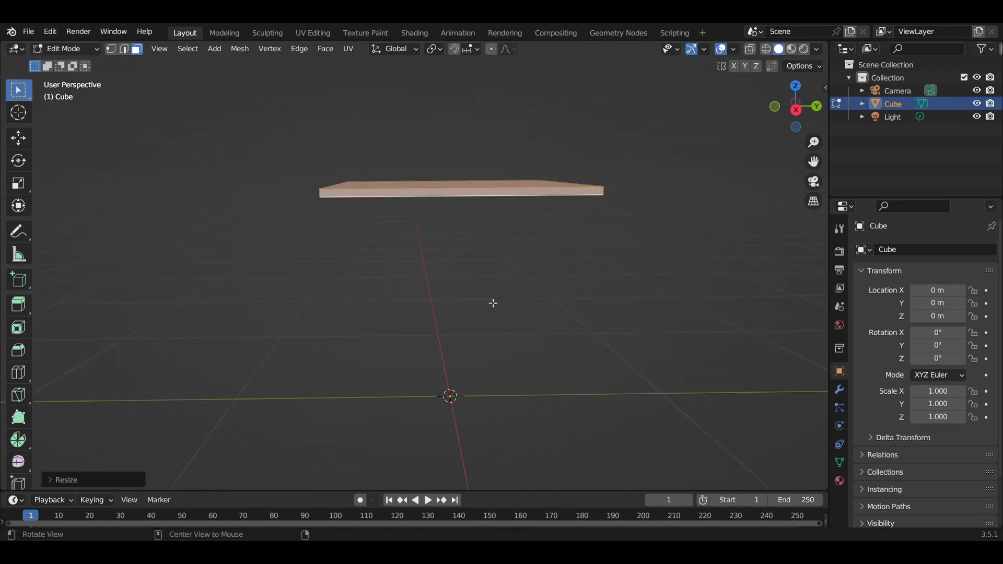
# - Lower the whole slab about 0.23 m along the Z axis
pyautogui.press('g')
pyautogui.press('z')
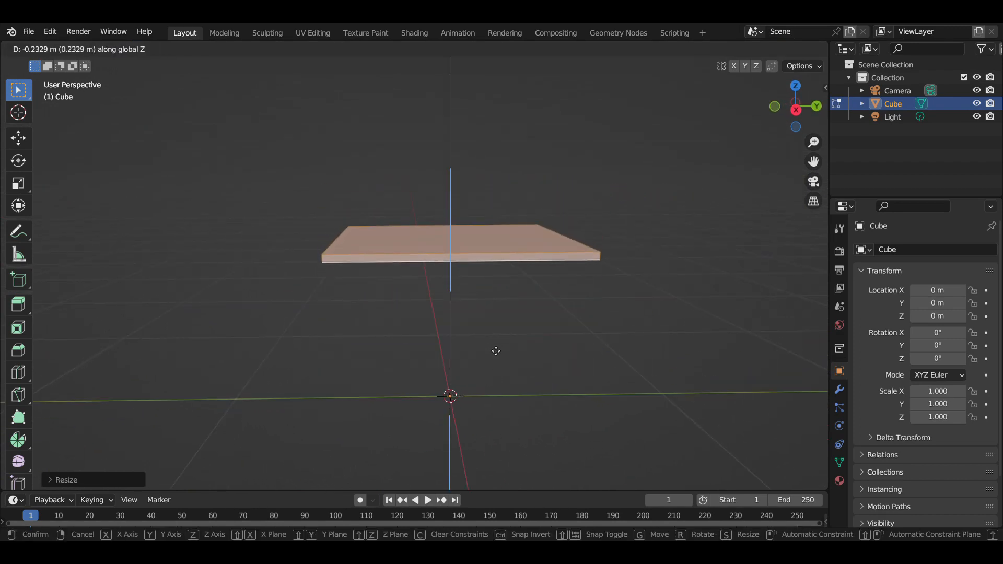
pyautogui.click(496, 351)
# - Stretch the slab along the Y axis by a factor of about 1.62 to make a rectangular tabletop
pyautogui.moveTo(494, 323)
pyautogui.mouseDown(button='middle')
pyautogui.moveTo(643, 316)
pyautogui.moveTo(494, 316)
pyautogui.moveTo(475, 326)
pyautogui.moveTo(492, 313)
pyautogui.mouseUp(button='middle')
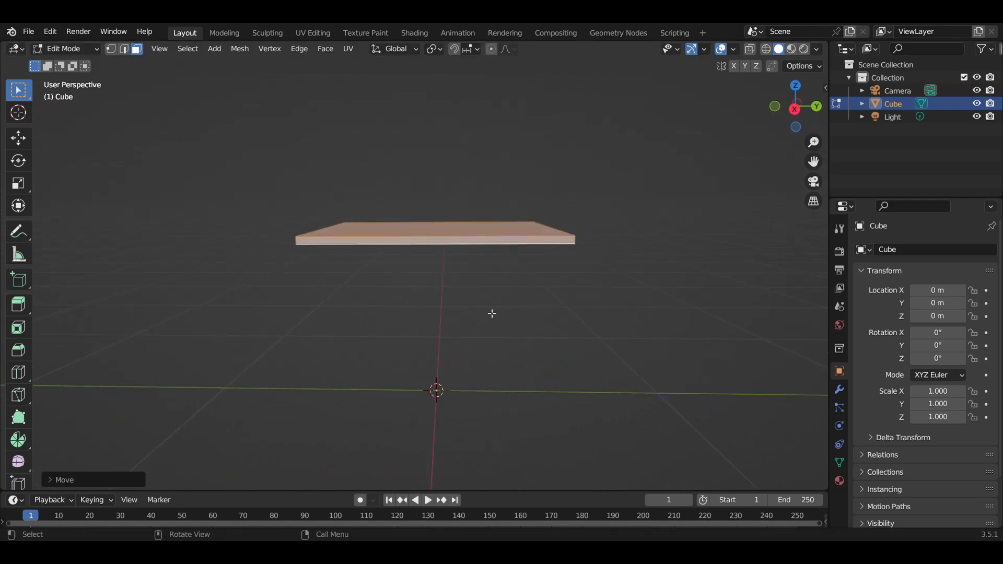
pyautogui.press('s')
pyautogui.press('x')
pyautogui.press('y')
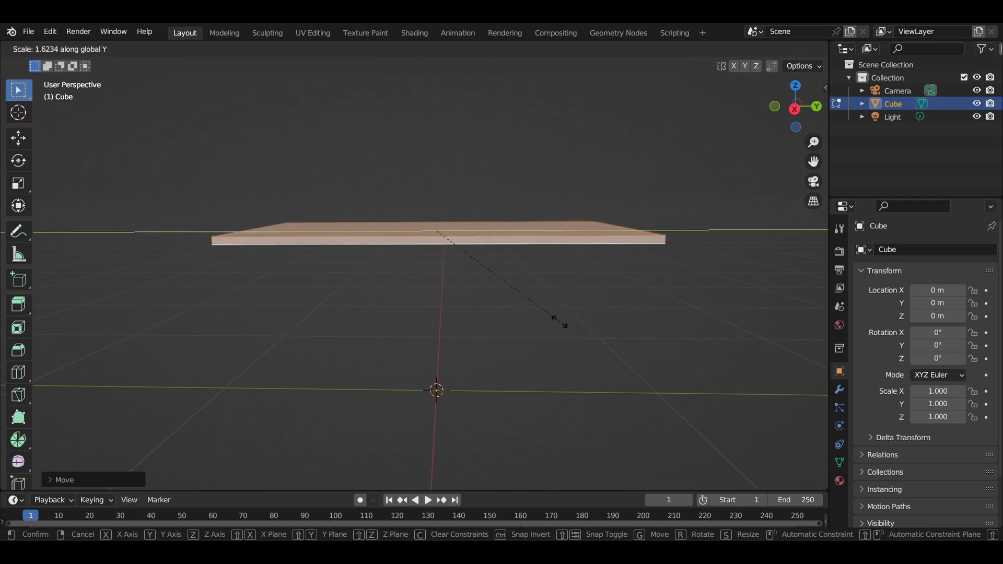
pyautogui.click(559, 322)
# - Move the tabletop slab slightly down along the Z axis
pyautogui.moveTo(519, 316); pyautogui.dragTo(551, 309, button='middle')
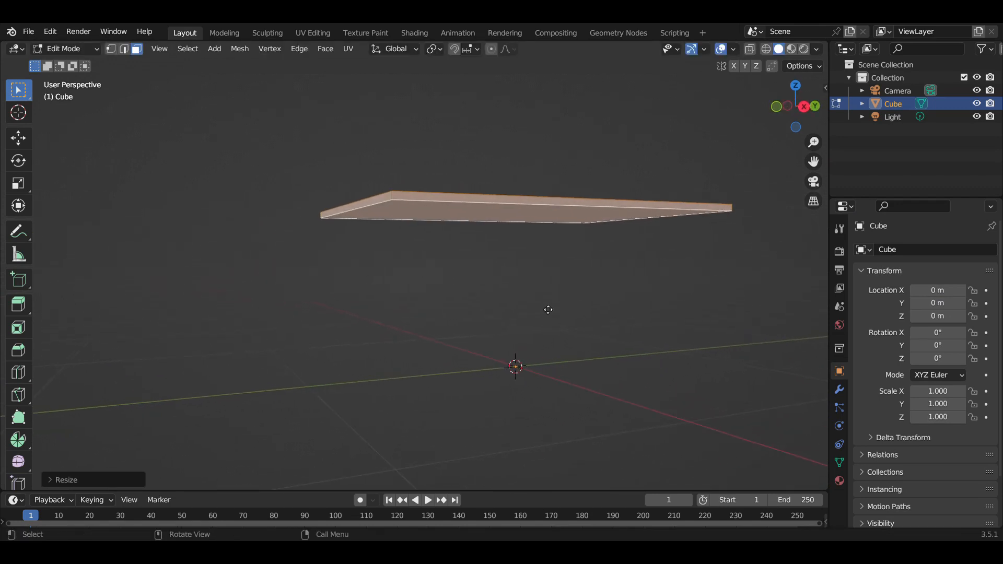
pyautogui.press('g')
pyautogui.press('z')
pyautogui.click(596, 336)
# - Examine the tabletop's proportions and its height above the grid from several angles
pyautogui.keyDown('alt'); pyautogui.moveTo(595, 336); pyautogui.dragTo(500, 257); pyautogui.keyUp('alt')
pyautogui.scroll(-6, 491, 376)
pyautogui.scroll(5, 498, 374)
pyautogui.keyDown('alt'); pyautogui.moveTo(593, 274); pyautogui.dragTo(334, 292); pyautogui.keyUp('alt')
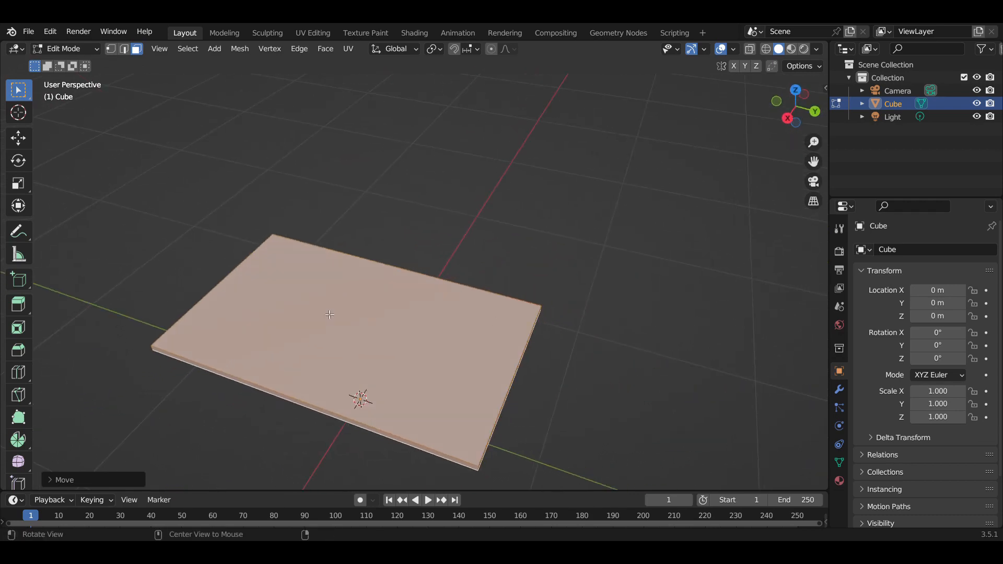
pyautogui.keyDown('alt'); pyautogui.keyDown('shift'); pyautogui.moveTo(439, 343); pyautogui.dragTo(477, 241); pyautogui.keyUp('shift'); pyautogui.keyUp('alt')
pyautogui.keyDown('alt'); pyautogui.moveTo(478, 285); pyautogui.dragTo(506, 274); pyautogui.keyUp('alt')
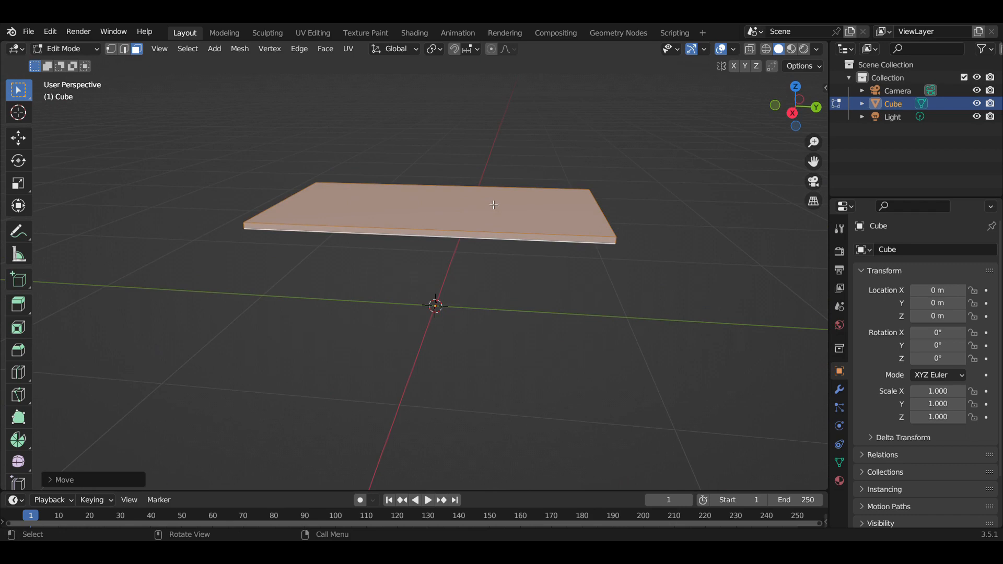
pyautogui.keyDown('alt'); pyautogui.moveTo(635, 313); pyautogui.dragTo(485, 277); pyautogui.keyUp('alt')
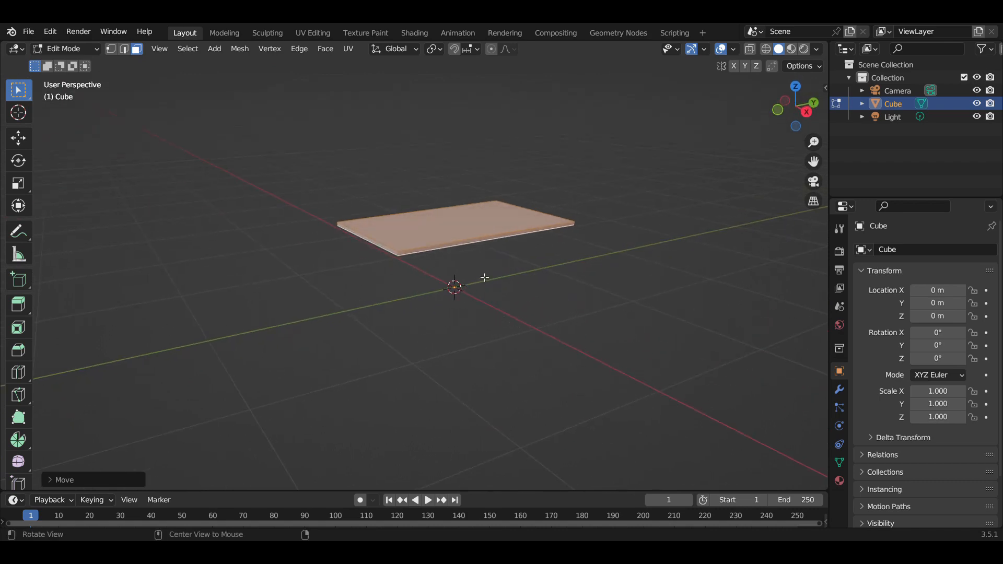
pyautogui.keyDown('alt'); pyautogui.moveTo(515, 321); pyautogui.dragTo(538, 314); pyautogui.keyUp('alt')
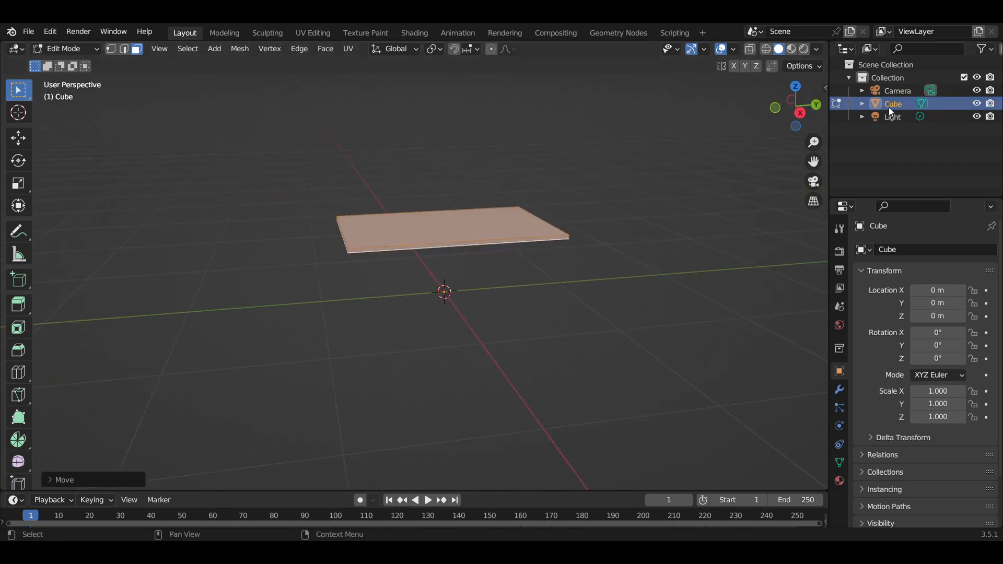
# - Enlarge the Outliner area and rename the Cube object as "Meuble table"
pyautogui.moveTo(873, 203); pyautogui.dragTo(880, 255)
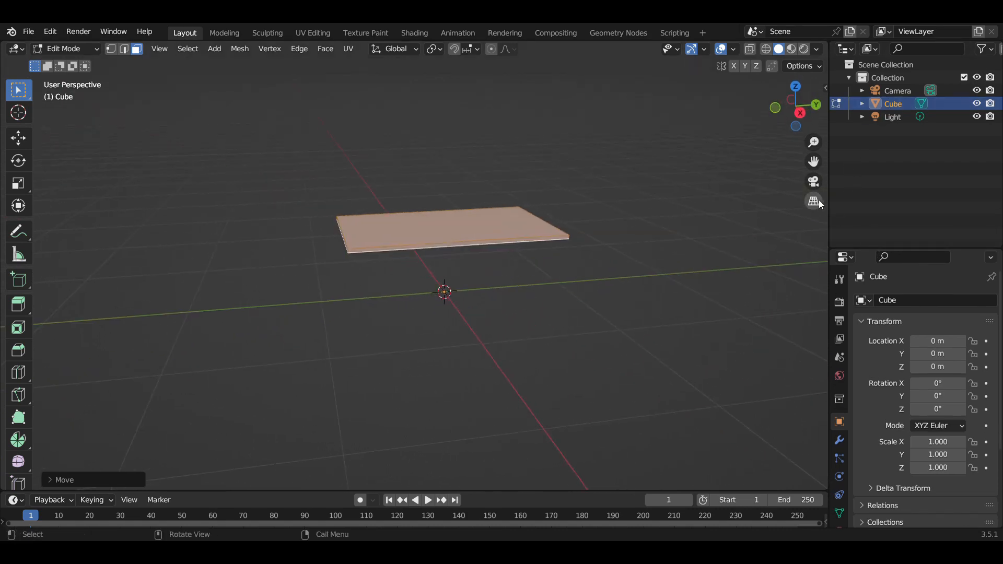
pyautogui.moveTo(827, 202); pyautogui.dragTo(769, 203)
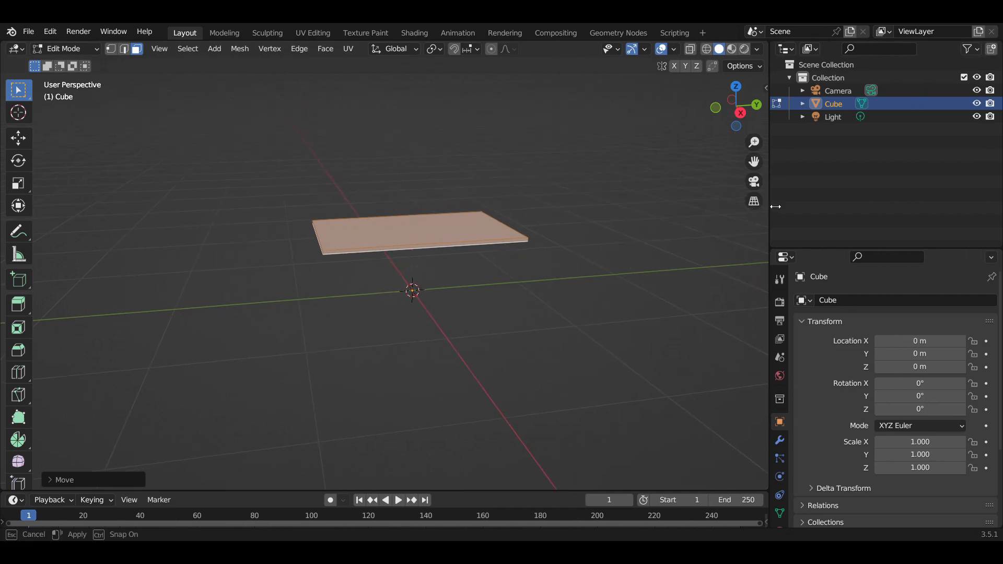
pyautogui.doubleClick(834, 101)
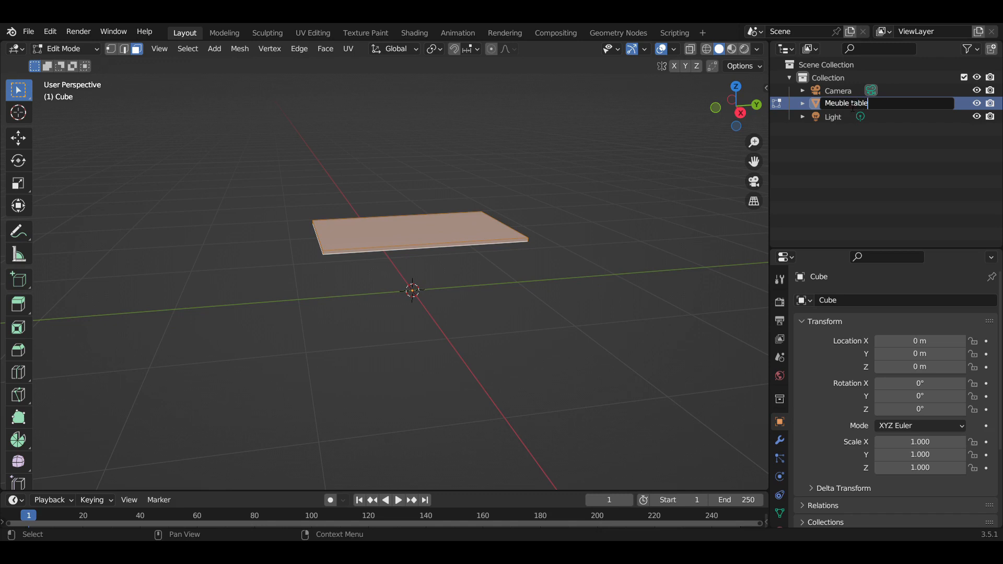
pyautogui.press('Return')
# - Add a new cube to the table mesh at the origin and scale it down uniformly beneath the tabletop
pyautogui.moveTo(280, 300); pyautogui.dragTo(443, 230, button='middle')
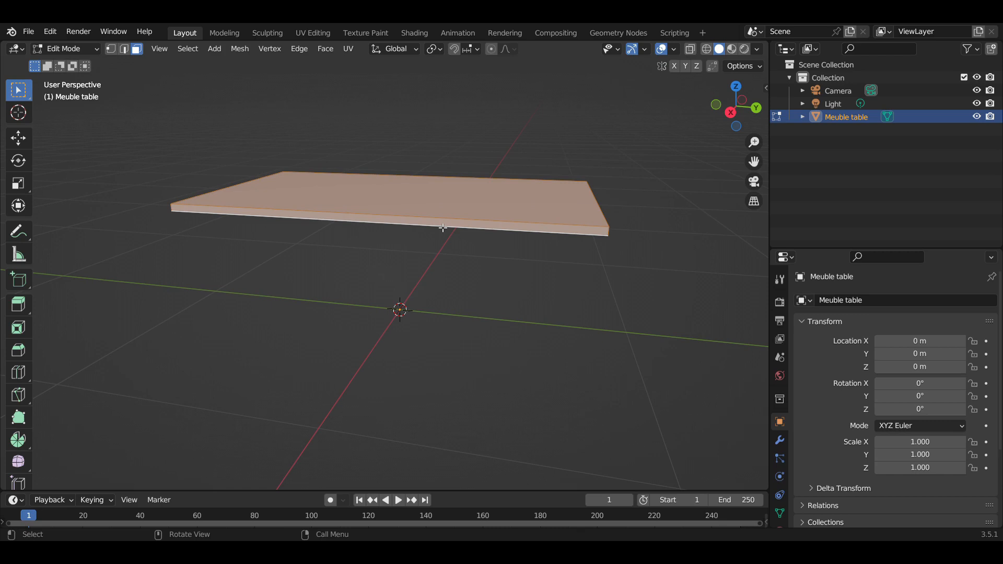
pyautogui.moveTo(623, 222); pyautogui.dragTo(533, 279, button='middle')
pyautogui.moveTo(431, 280)
pyautogui.keyDown('alt'); pyautogui.mouseDown()
pyautogui.moveTo(466, 266)
pyautogui.moveTo(432, 273)
pyautogui.mouseUp(); pyautogui.keyUp('alt')
pyautogui.scroll(-3, 432, 273)
pyautogui.scroll(1, 431, 273)
pyautogui.moveTo(412, 278)
pyautogui.mouseDown(button='middle')
pyautogui.moveTo(477, 293)
pyautogui.moveTo(407, 284)
pyautogui.moveTo(403, 295)
pyautogui.mouseUp(button='middle')
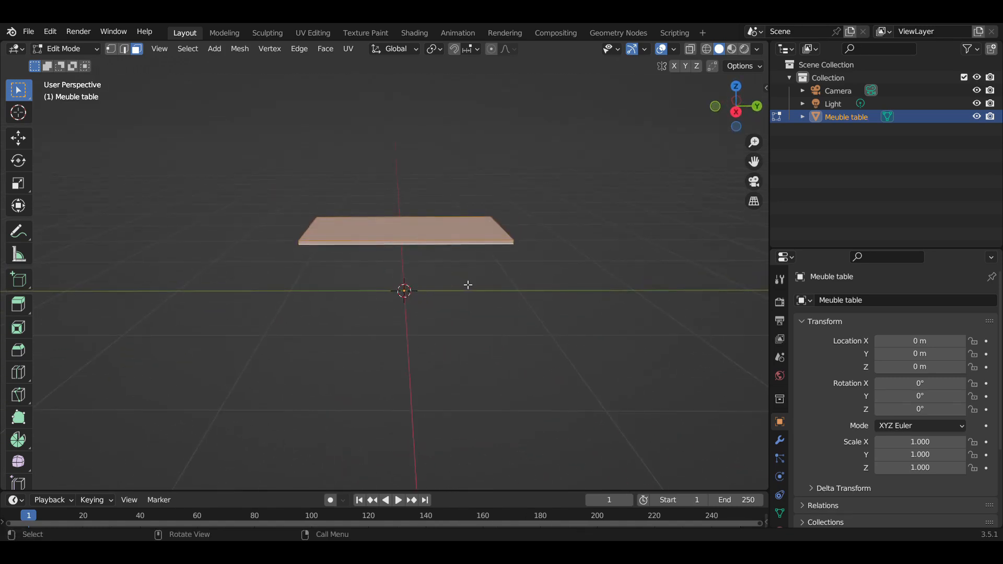
pyautogui.hotkey('shift', 'a')
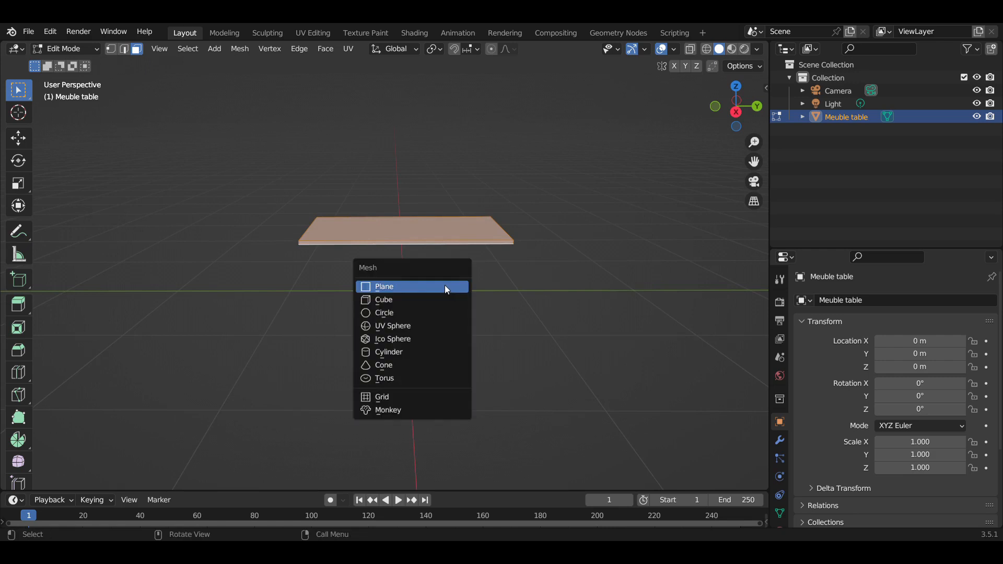
pyautogui.click(428, 297)
pyautogui.scroll(-4, 484, 251)
pyautogui.scroll(2, 536, 186)
pyautogui.press('s')
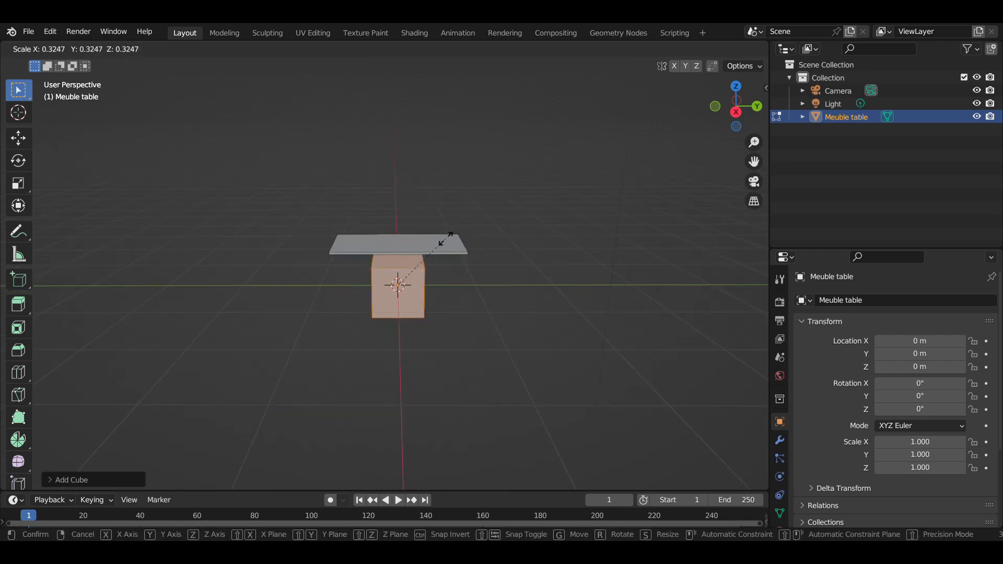
pyautogui.click(491, 214)
# - Narrow the new cube along the Y axis to form a slimmer support block
pyautogui.scroll(3, 448, 272)
pyautogui.moveTo(448, 273)
pyautogui.mouseDown(button='middle')
pyautogui.moveTo(466, 260)
pyautogui.moveTo(434, 277)
pyautogui.moveTo(448, 279)
pyautogui.mouseUp(button='middle')
pyautogui.press('s')
pyautogui.press('y')
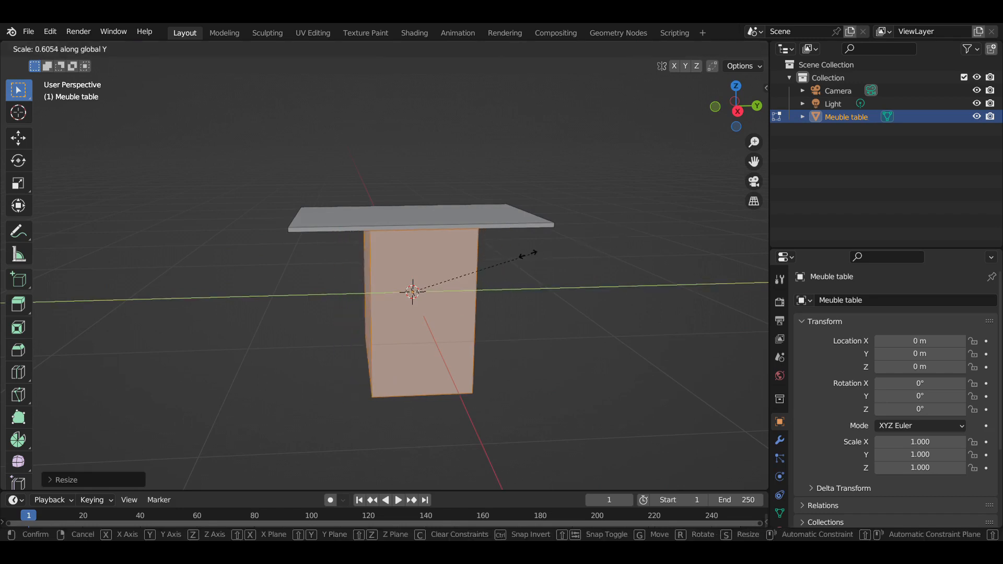
pyautogui.click(494, 265)
# - Move the support block along the Y axis to sit beneath one end of the tabletop
pyautogui.press('g')
pyautogui.press('y')
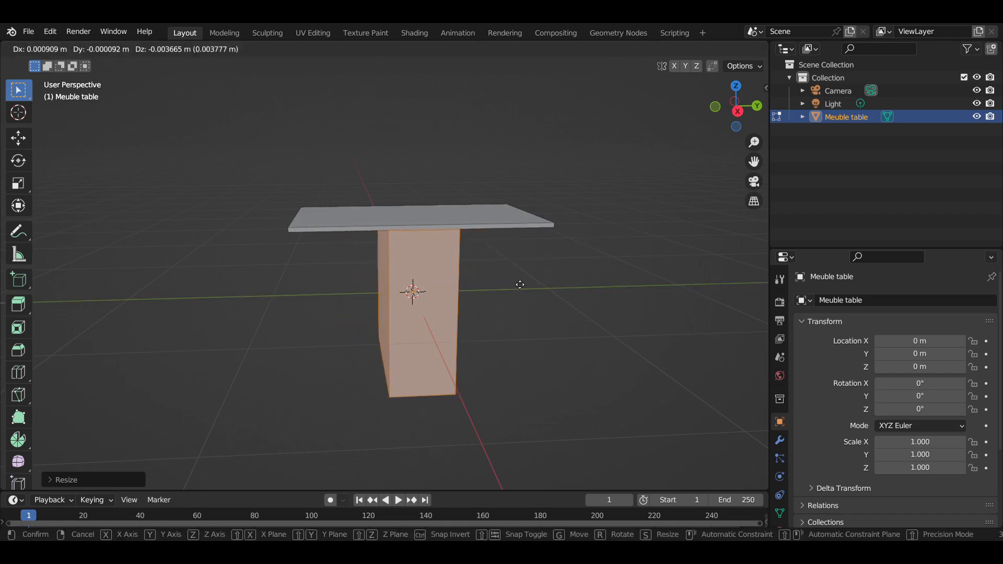
pyautogui.click(593, 278)
pyautogui.moveTo(593, 278); pyautogui.dragTo(404, 262, button='middle')
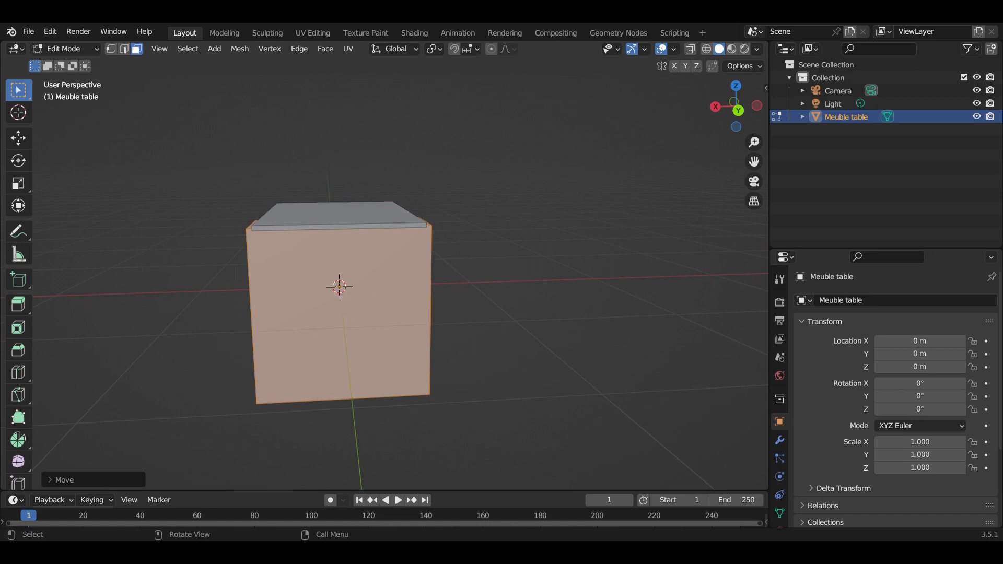
# - Resize the support block slightly so it fits within the tabletop's depth
pyautogui.press('s')
pyautogui.press('y')
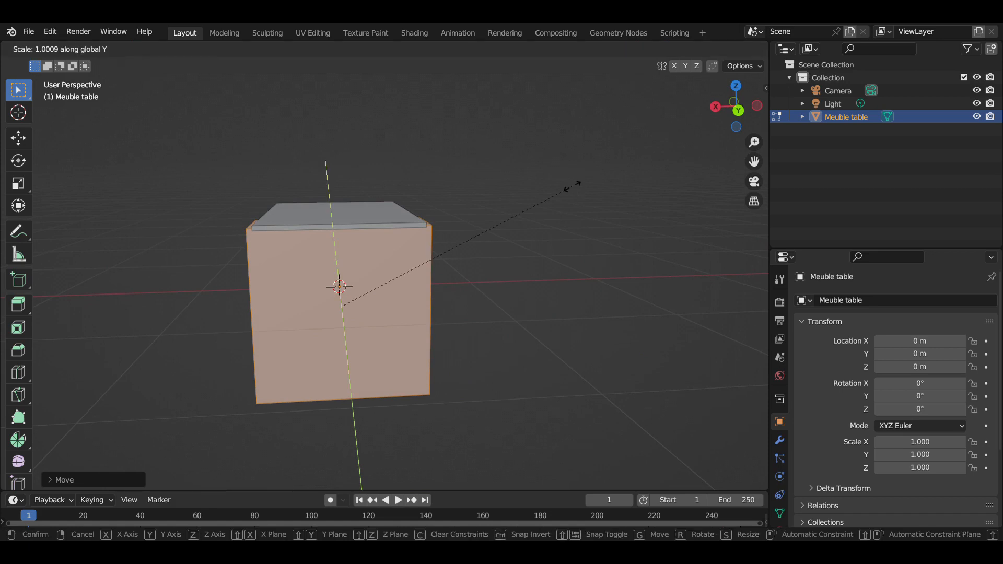
pyautogui.click(551, 196)
pyautogui.moveTo(324, 275); pyautogui.dragTo(505, 265, button='middle')
pyautogui.moveTo(437, 270); pyautogui.dragTo(479, 302, button='middle')
pyautogui.keyDown('shift'); pyautogui.moveTo(591, 254); pyautogui.dragTo(549, 288, button='middle'); pyautogui.keyUp('shift')
pyautogui.scroll(3, 473, 313)
pyautogui.scroll(-3, 429, 303)
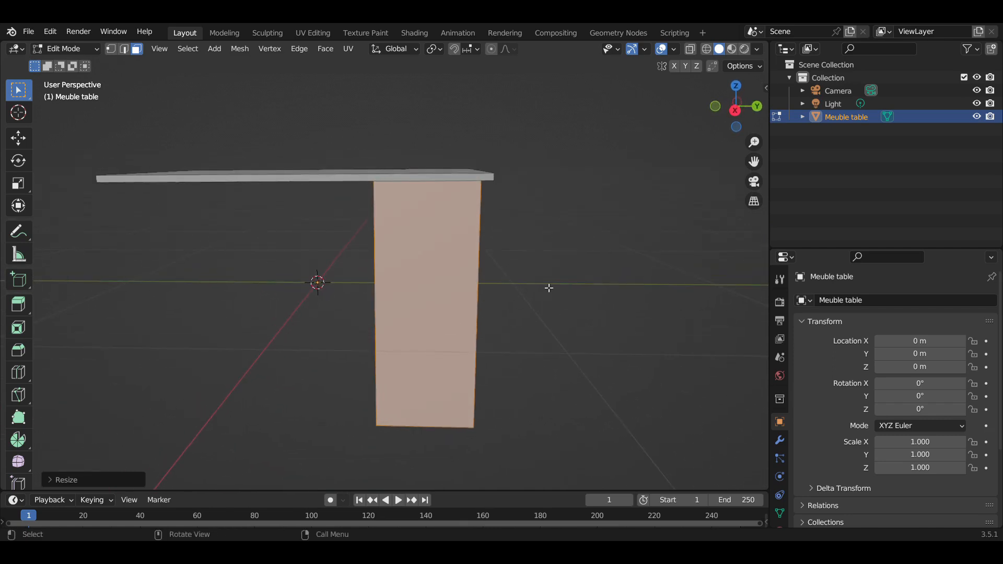
# - Shorten the support block along Z to about half its height and raise it about 0.25 m against the tabletop's underside
pyautogui.press('s')
pyautogui.press('z')
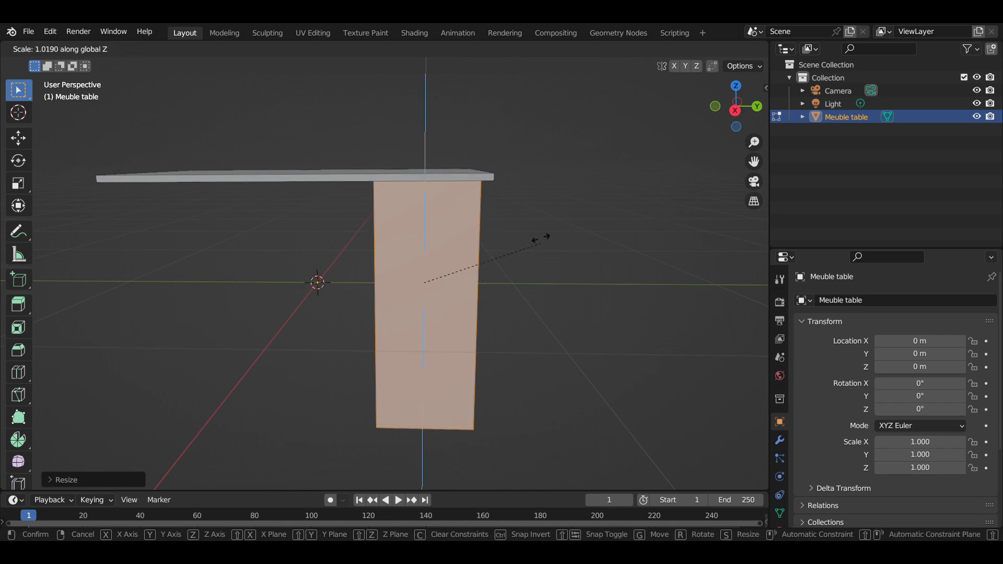
pyautogui.click(481, 249)
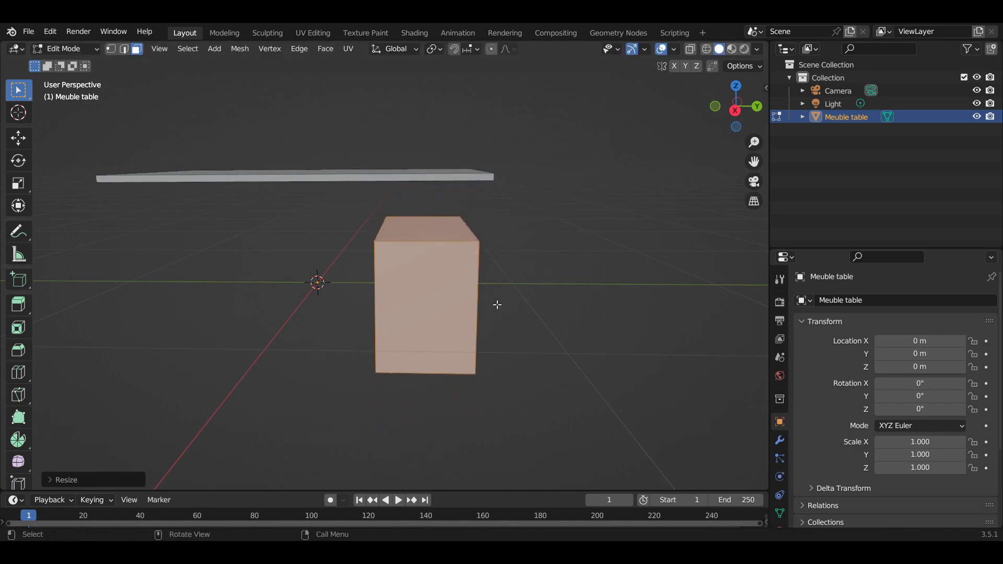
pyautogui.press('g')
pyautogui.press('z')
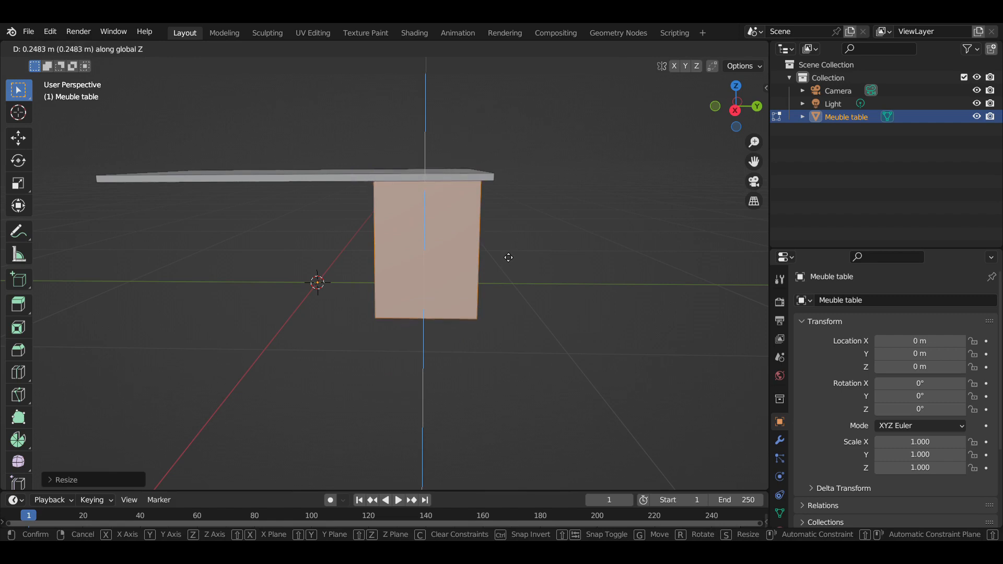
pyautogui.click(507, 257)
pyautogui.moveTo(506, 256); pyautogui.dragTo(492, 320, button='middle')
pyautogui.scroll(3, 496, 339)
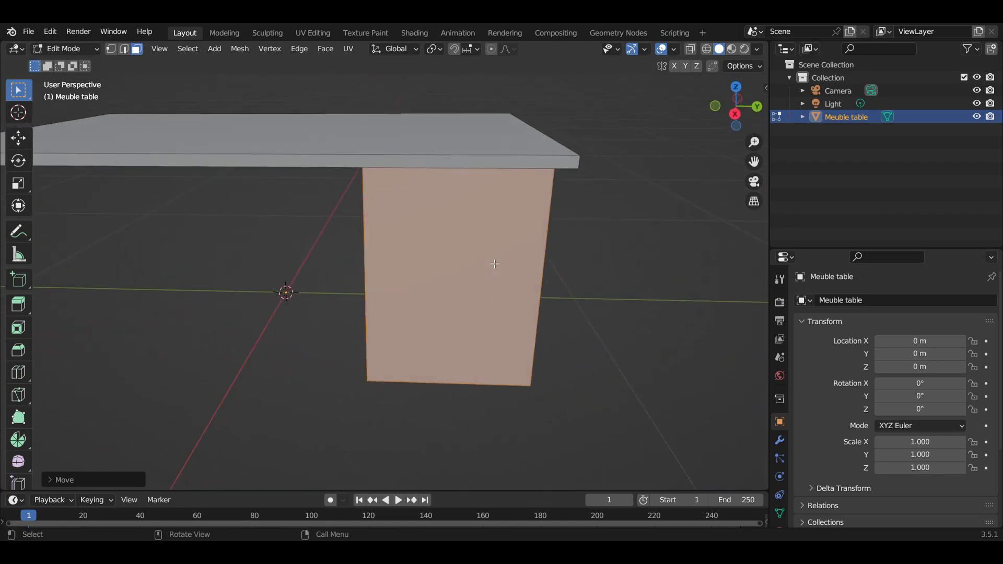
pyautogui.scroll(-2, 478, 270)
pyautogui.scroll(1, 477, 269)
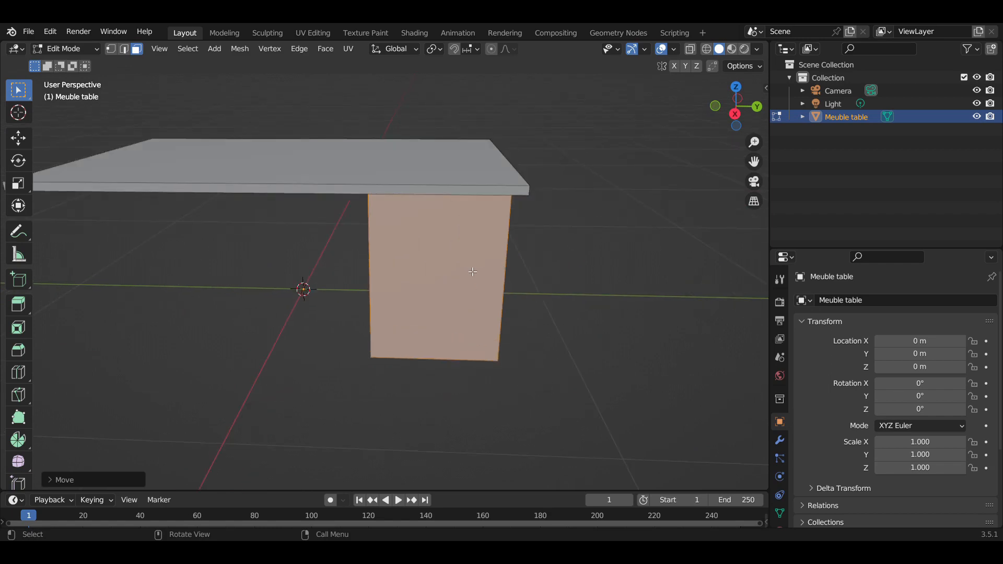
# - Add three evenly spaced horizontal loop cuts around the support block without sliding them
pyautogui.moveTo(456, 313); pyautogui.dragTo(206, 119, button='middle')
pyautogui.click(415, 208)
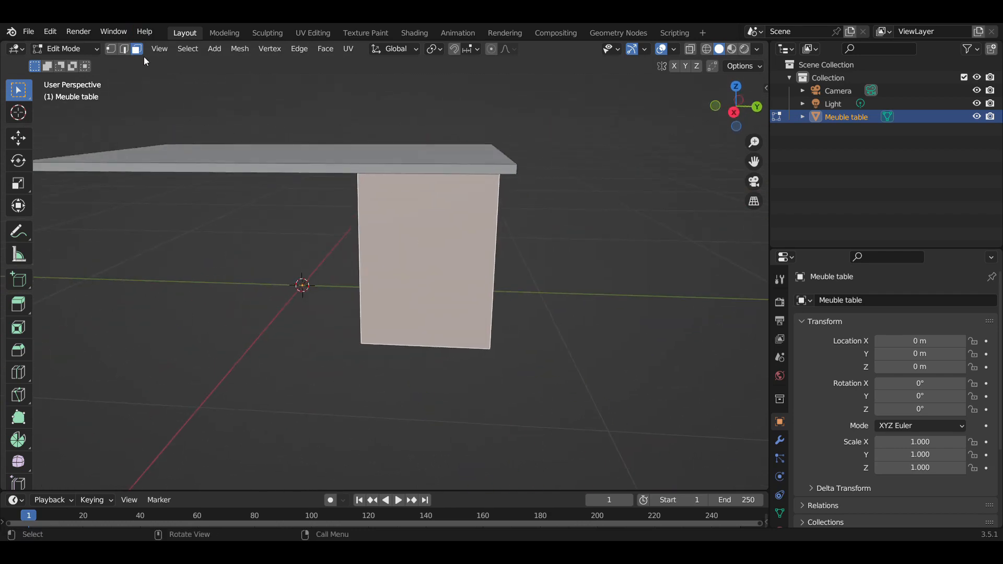
pyautogui.moveTo(469, 296); pyautogui.dragTo(403, 256, button='middle')
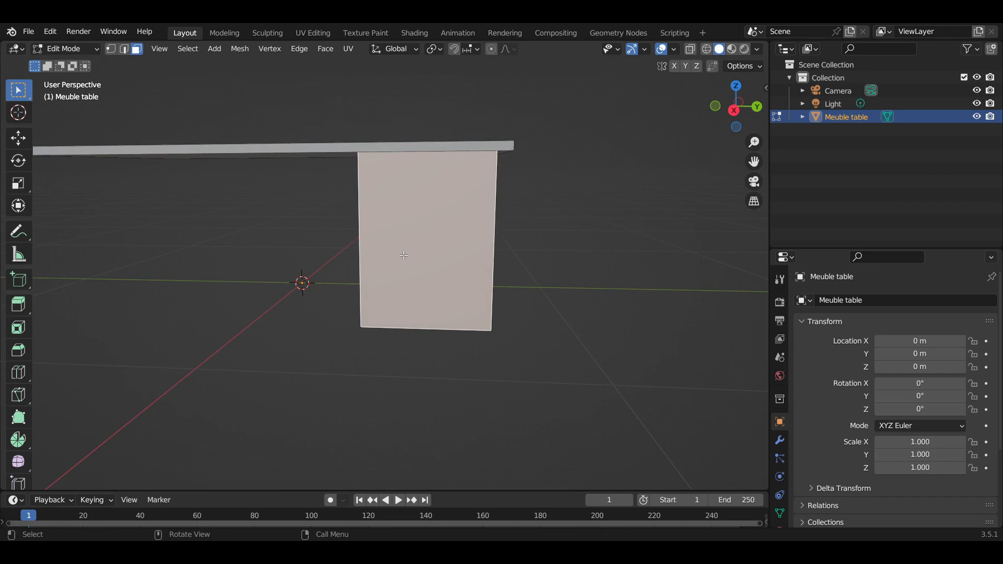
pyautogui.hotkey('ctrl', 'r')
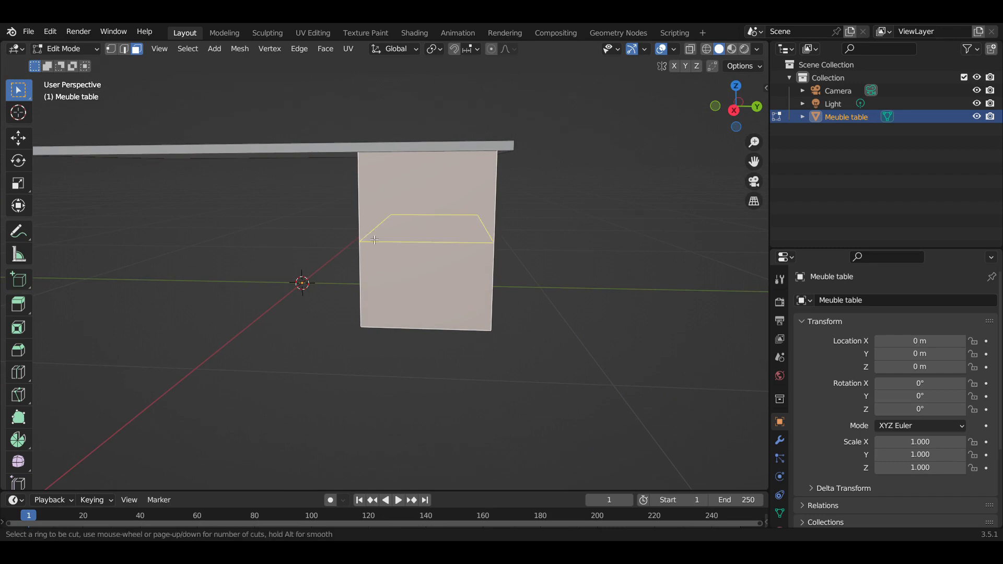
pyautogui.scroll(2, 364, 227)
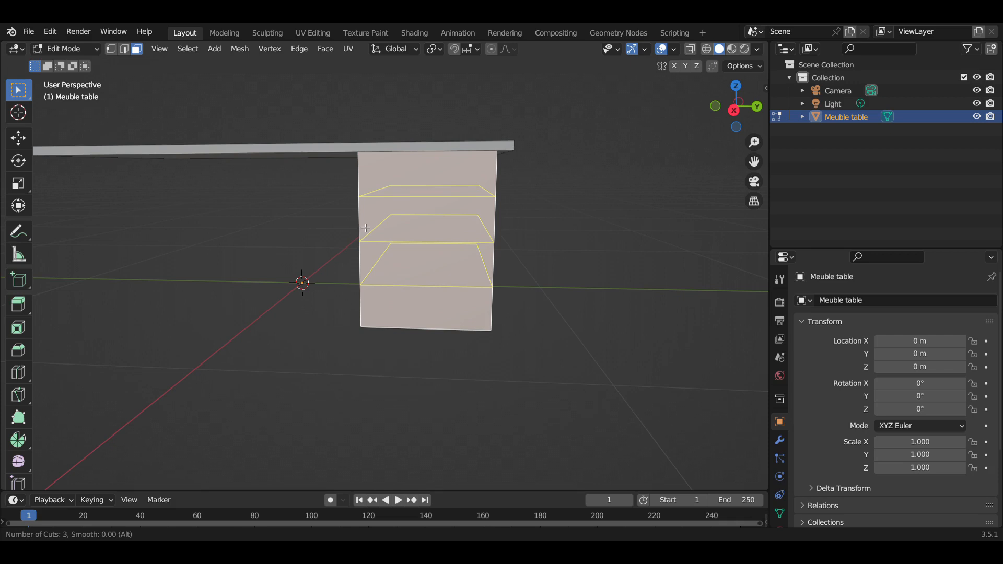
pyautogui.click(365, 228)
pyautogui.rightClick(365, 228)
pyautogui.moveTo(365, 228); pyautogui.dragTo(344, 194, button='middle')
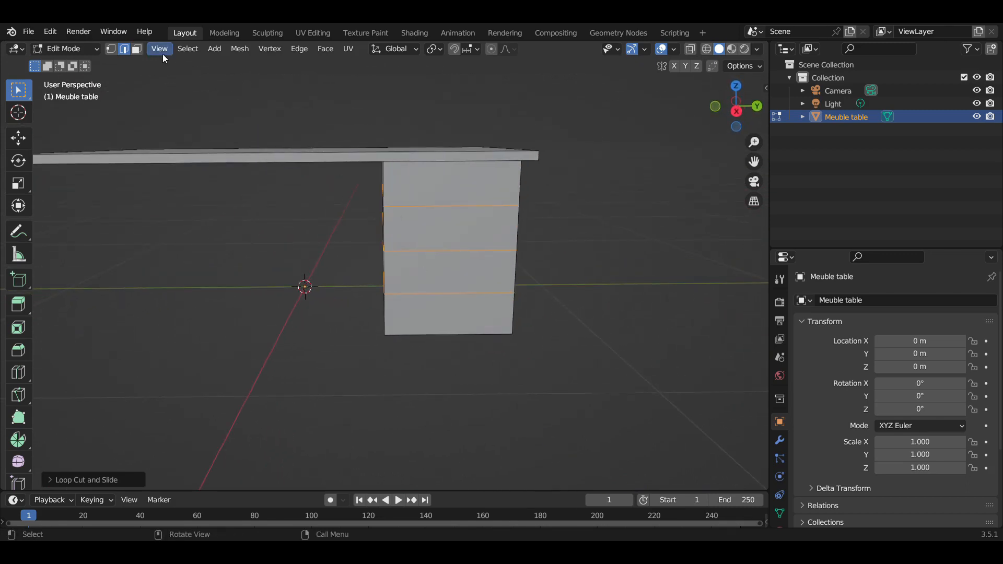
# - Inset the four front faces of the support block together by about 0.041 m
pyautogui.click(139, 51)
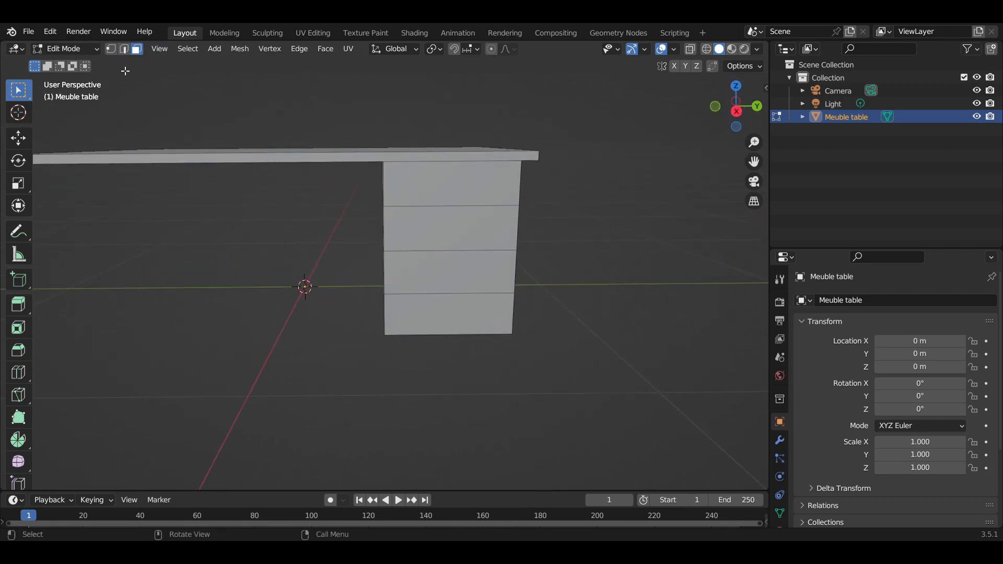
pyautogui.click(410, 199)
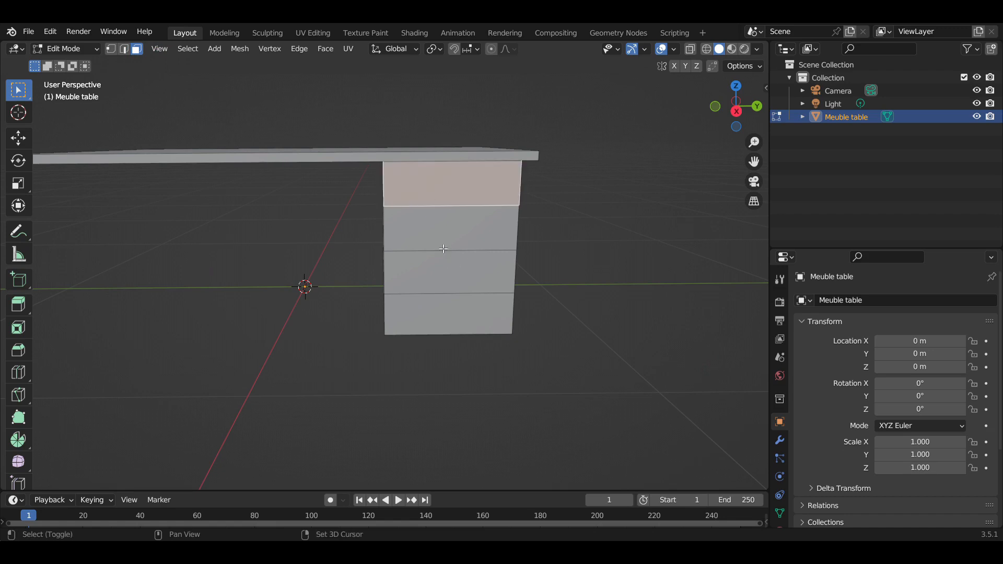
pyautogui.keyDown('shift'); pyautogui.click(439, 234); pyautogui.keyUp('shift')
pyautogui.keyDown('shift'); pyautogui.click(429, 283); pyautogui.keyUp('shift')
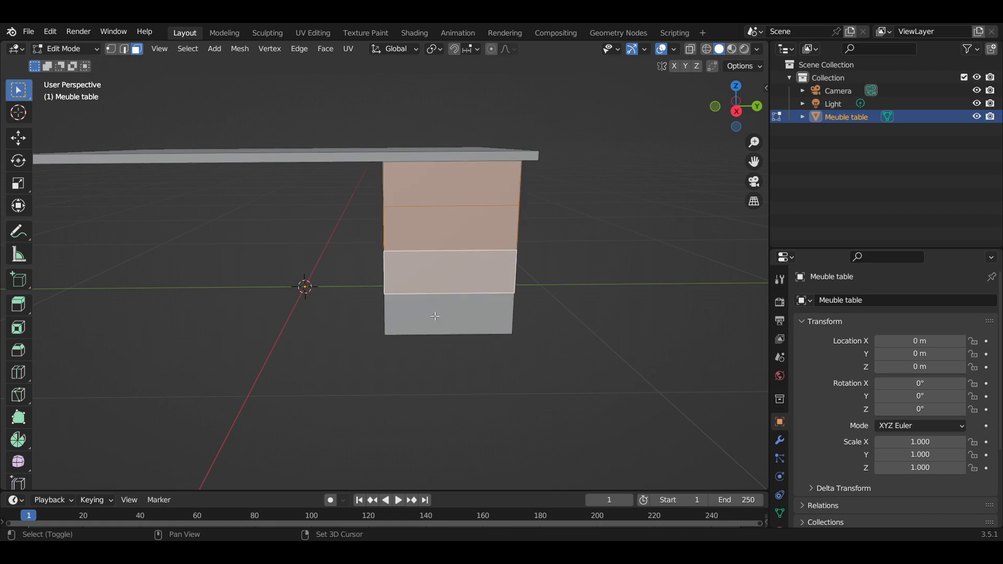
pyautogui.keyDown('shift'); pyautogui.click(453, 320); pyautogui.keyUp('shift')
pyautogui.moveTo(453, 320); pyautogui.dragTo(560, 208, button='middle')
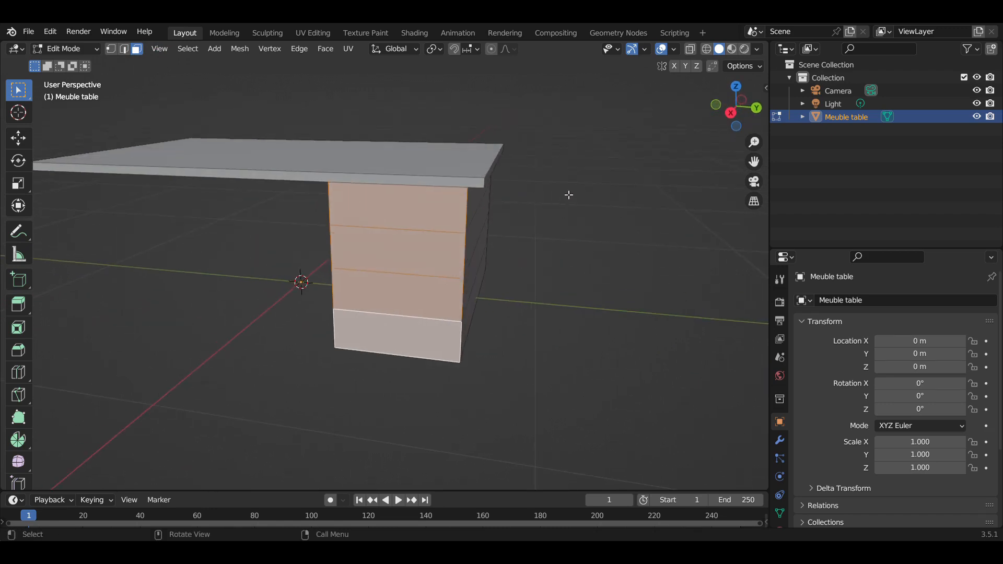
pyautogui.press('i')
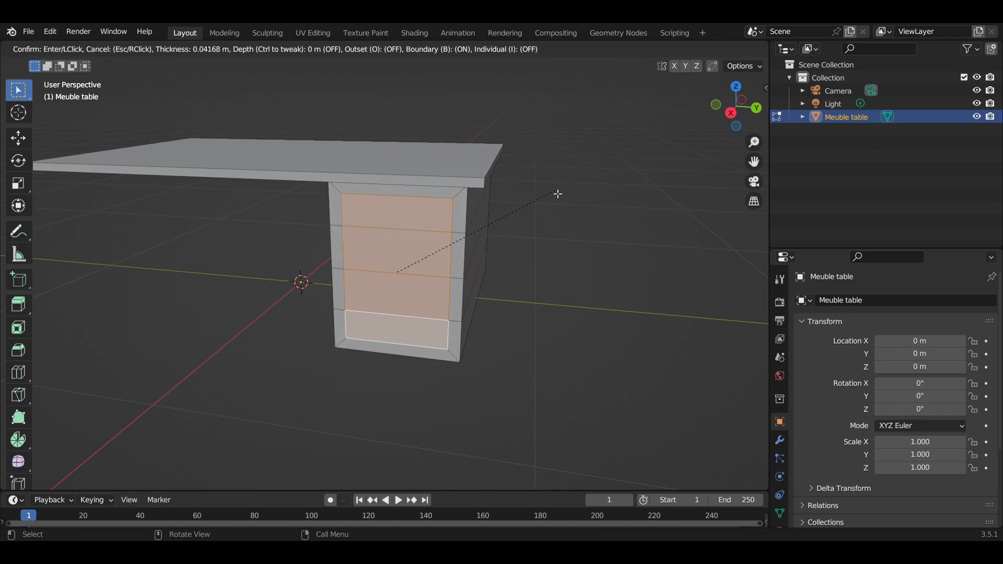
pyautogui.click(559, 192)
# - Make the inset apply to each front face individually and clear the face selection
pyautogui.moveTo(454, 262)
pyautogui.keyDown('alt'); pyautogui.mouseDown()
pyautogui.moveTo(456, 238)
pyautogui.moveTo(466, 272)
pyautogui.mouseUp(); pyautogui.keyUp('alt')
pyautogui.scroll(2, 465, 272)
pyautogui.moveTo(465, 272); pyautogui.dragTo(372, 248, button='middle')
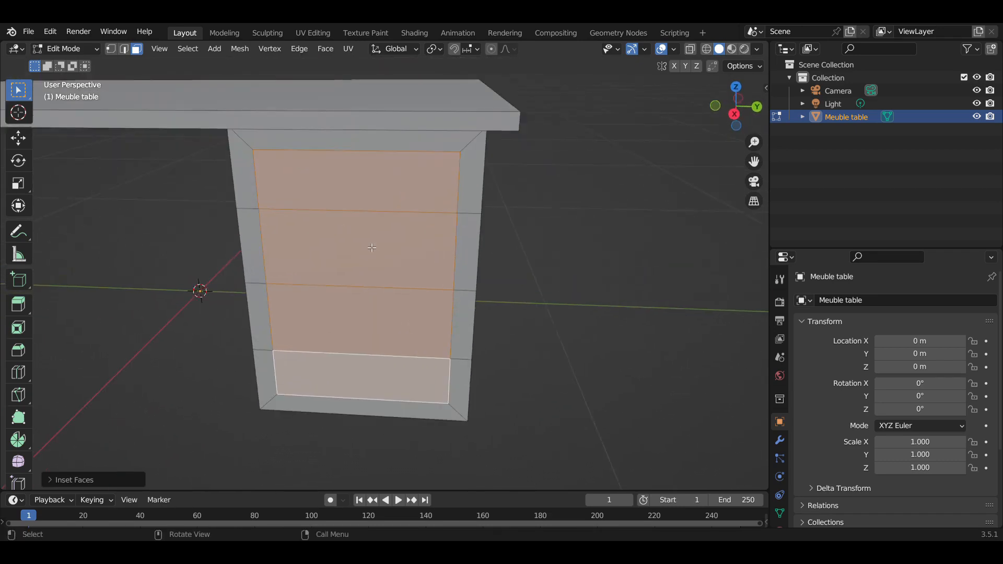
pyautogui.scroll(-2, 396, 219)
pyautogui.moveTo(375, 243)
pyautogui.keyDown('alt'); pyautogui.mouseDown()
pyautogui.moveTo(405, 226)
pyautogui.moveTo(386, 240)
pyautogui.mouseUp(); pyautogui.keyUp('alt')
pyautogui.scroll(2, 383, 191)
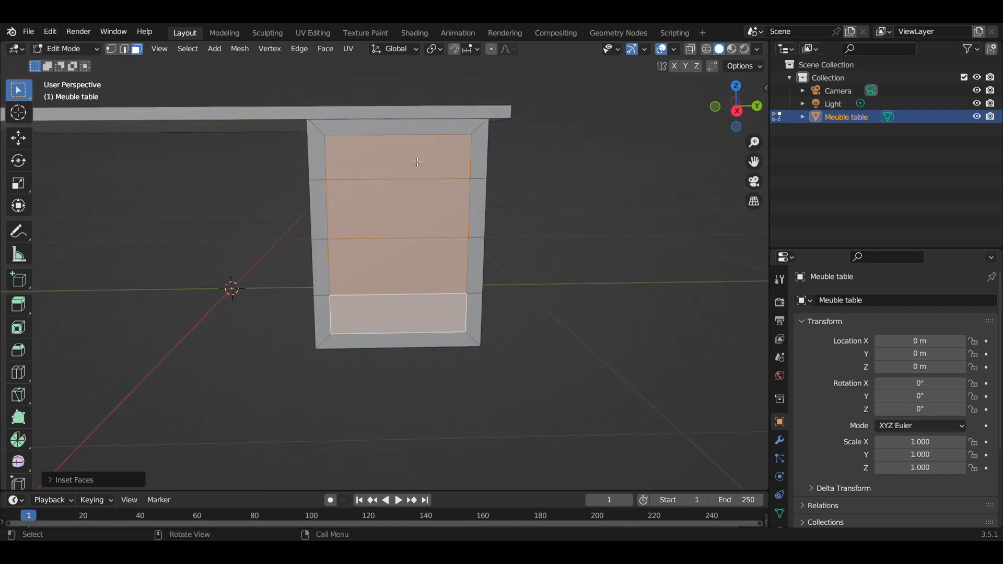
pyautogui.scroll(1, 374, 170)
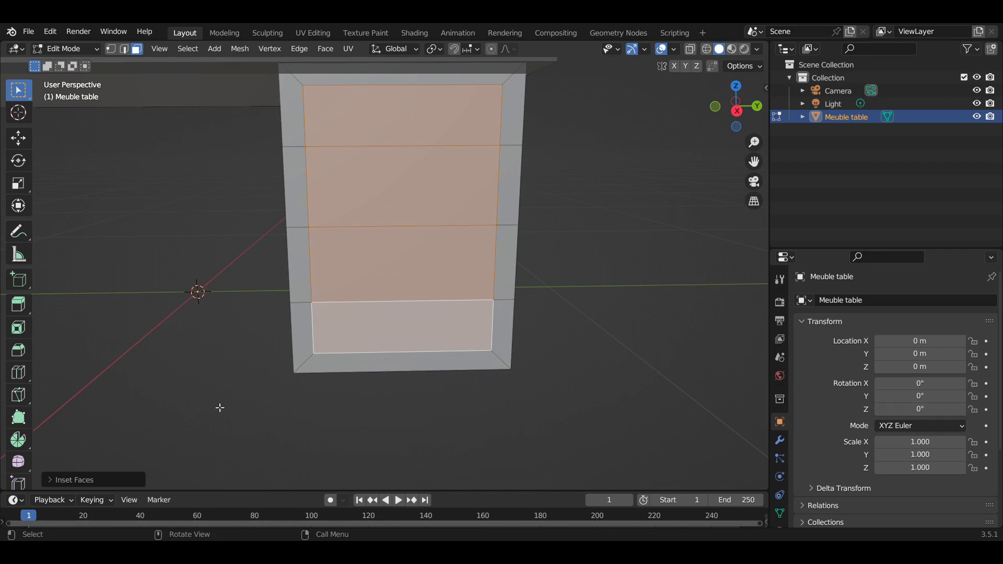
pyautogui.keyDown('alt'); pyautogui.keyDown('shift'); pyautogui.moveTo(439, 123); pyautogui.dragTo(433, 192); pyautogui.keyUp('shift'); pyautogui.keyUp('alt')
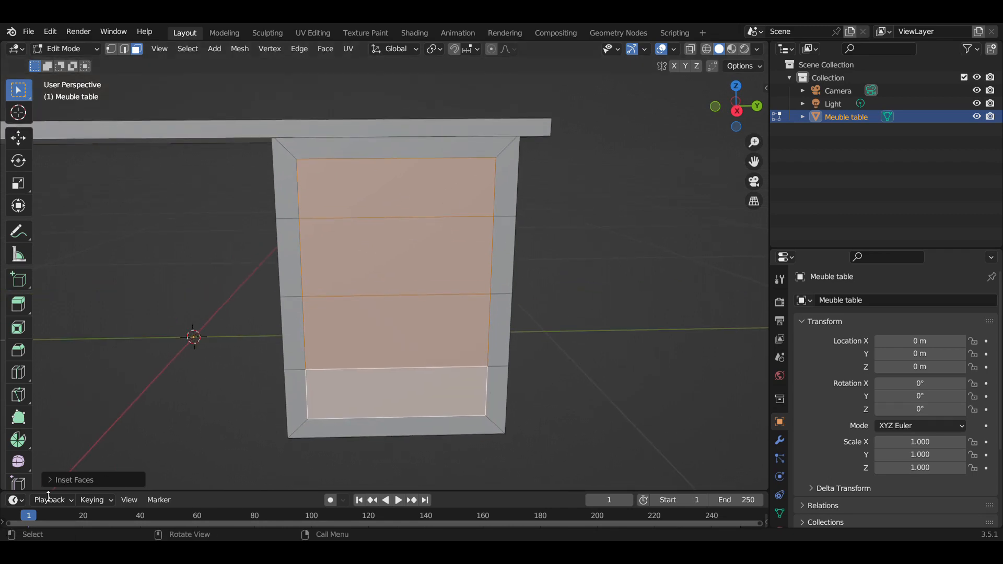
pyautogui.click(71, 480)
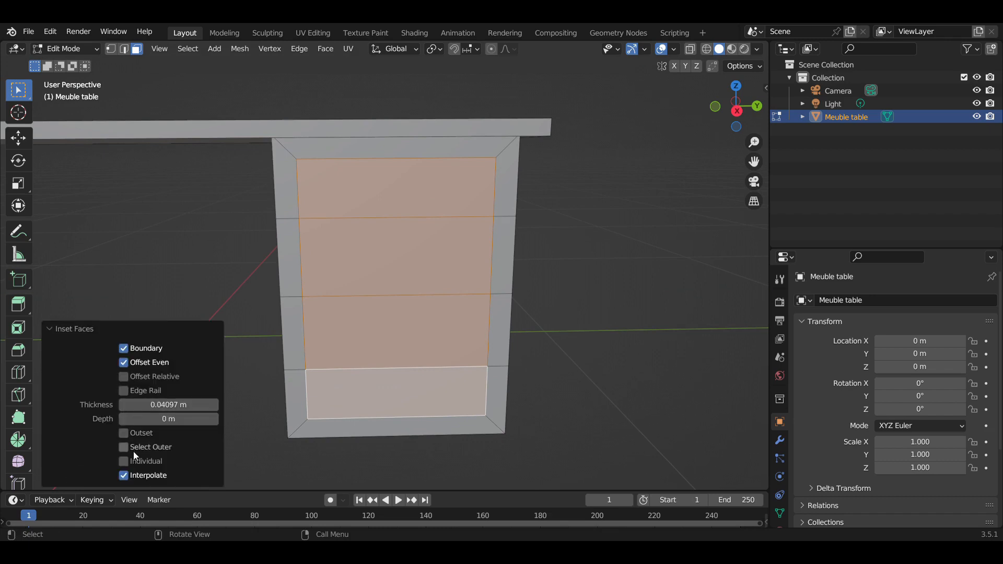
pyautogui.click(124, 461)
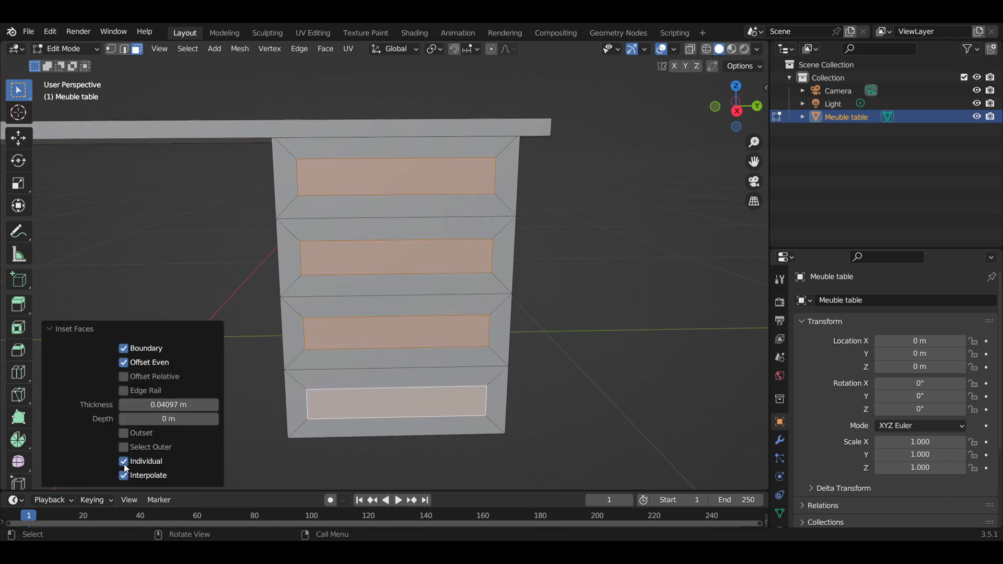
pyautogui.moveTo(500, 342); pyautogui.dragTo(419, 277, button='middle')
pyautogui.scroll(2, 407, 246)
pyautogui.scroll(-3, 416, 235)
pyautogui.hotkey('alt', 'a')
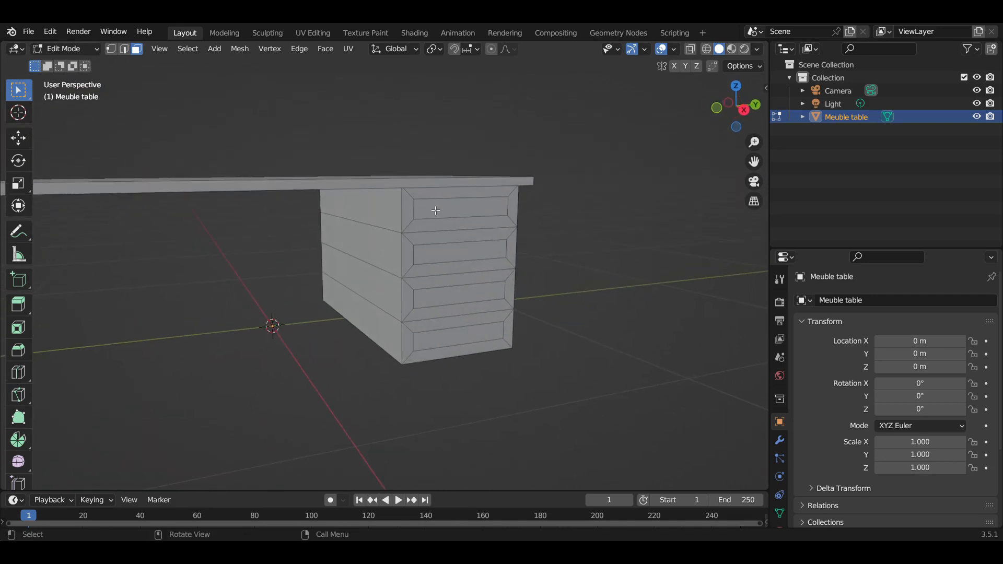
# - Examine the four inset drawer fronts of the support block from several angles and distances
pyautogui.moveTo(490, 238); pyautogui.dragTo(402, 261, button='middle')
pyautogui.scroll(2, 399, 257)
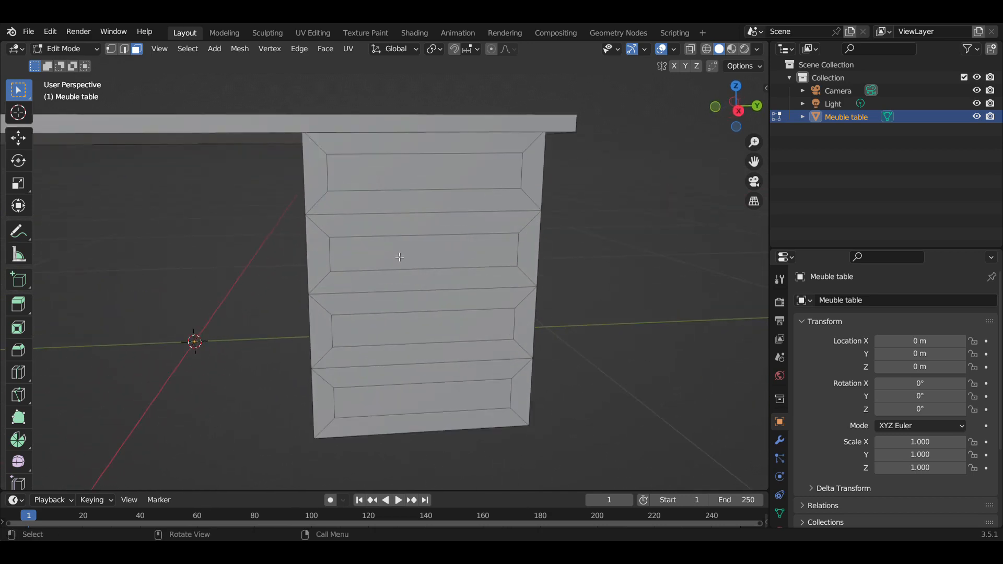
pyautogui.moveTo(398, 255)
pyautogui.keyDown('alt'); pyautogui.mouseDown()
pyautogui.moveTo(341, 251)
pyautogui.moveTo(384, 263)
pyautogui.mouseUp(); pyautogui.keyUp('alt')
pyautogui.scroll(-4, 342, 250)
pyautogui.keyDown('alt'); pyautogui.moveTo(377, 306); pyautogui.dragTo(440, 297); pyautogui.keyUp('alt')
pyautogui.scroll(3, 439, 298)
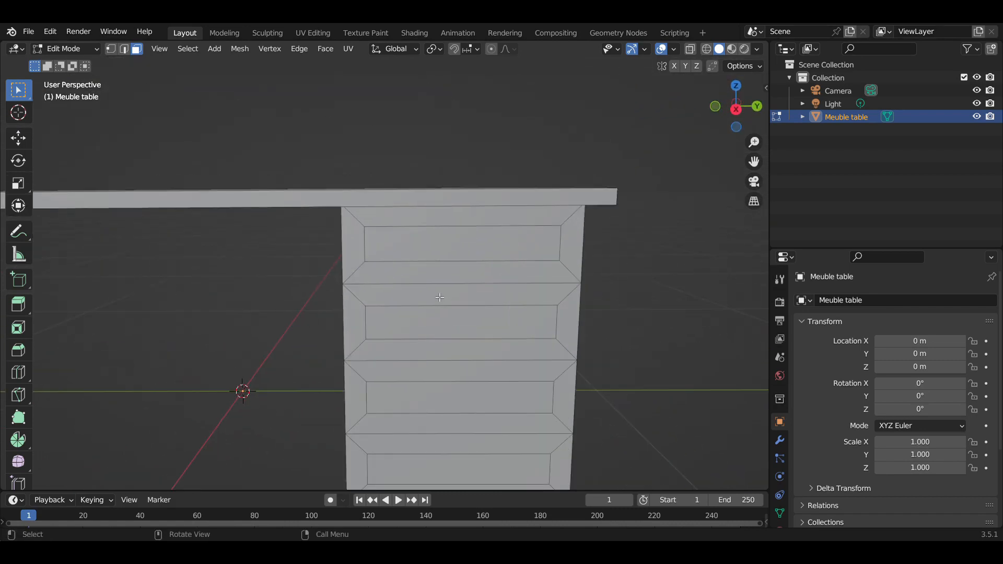
pyautogui.scroll(-4, 402, 283)
pyautogui.scroll(1, 413, 291)
pyautogui.keyDown('alt'); pyautogui.moveTo(413, 291); pyautogui.dragTo(456, 281); pyautogui.keyUp('alt')
# - Duplicate the whole drawer block and place the copy about -1.096 m along Y under the tabletop's opposite end
pyautogui.click(462, 310)
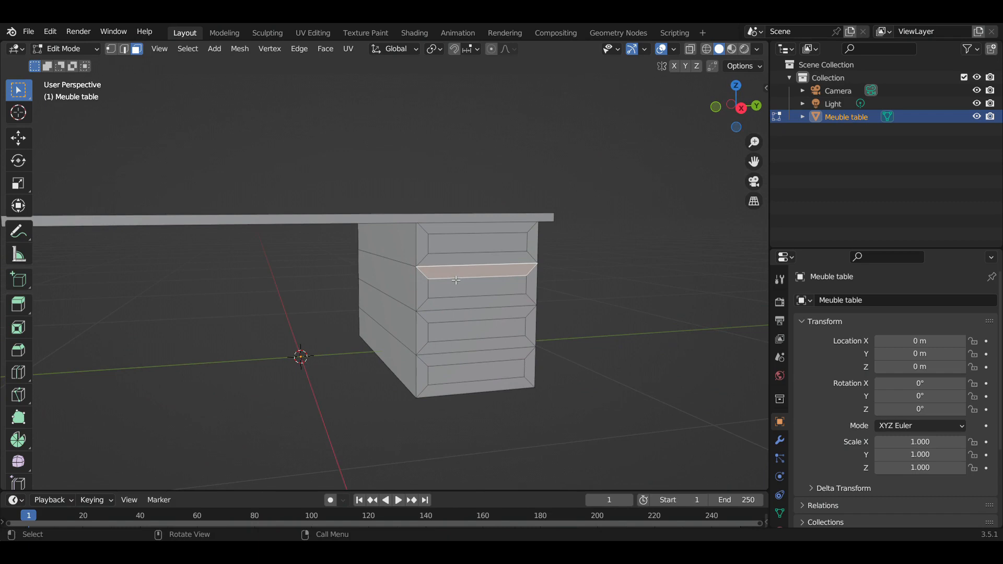
pyautogui.press('l')
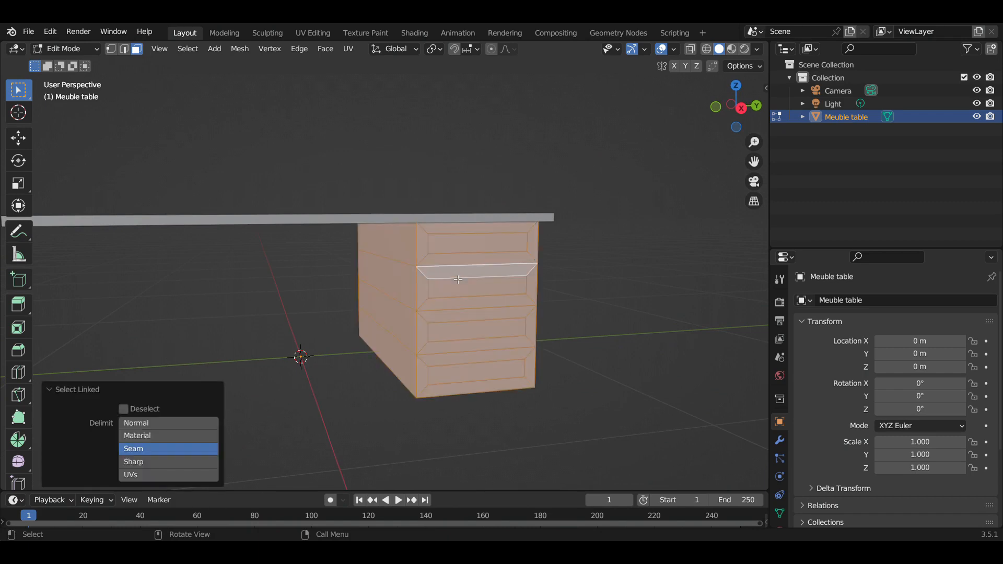
pyautogui.press('g')
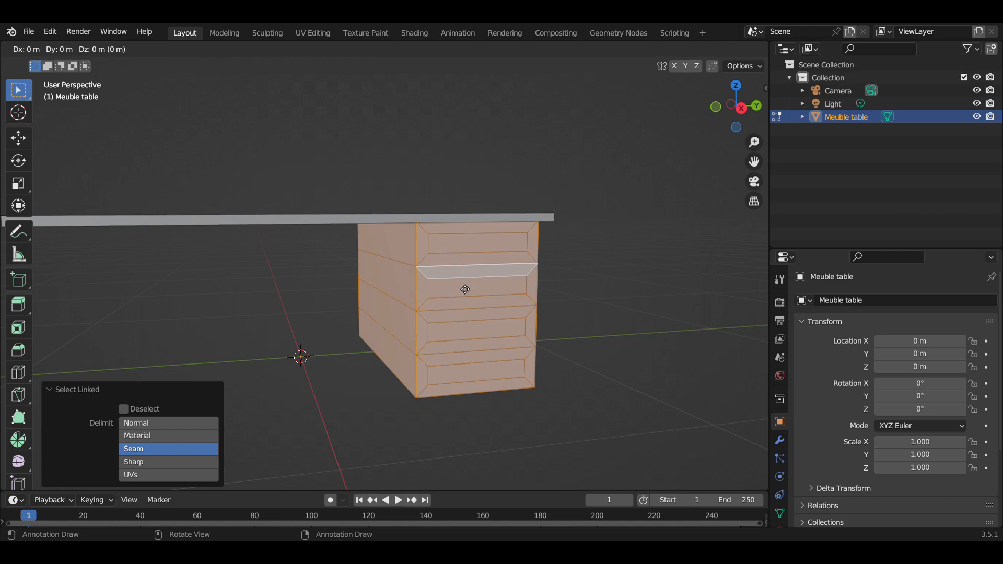
pyautogui.press('x')
pyautogui.press('y')
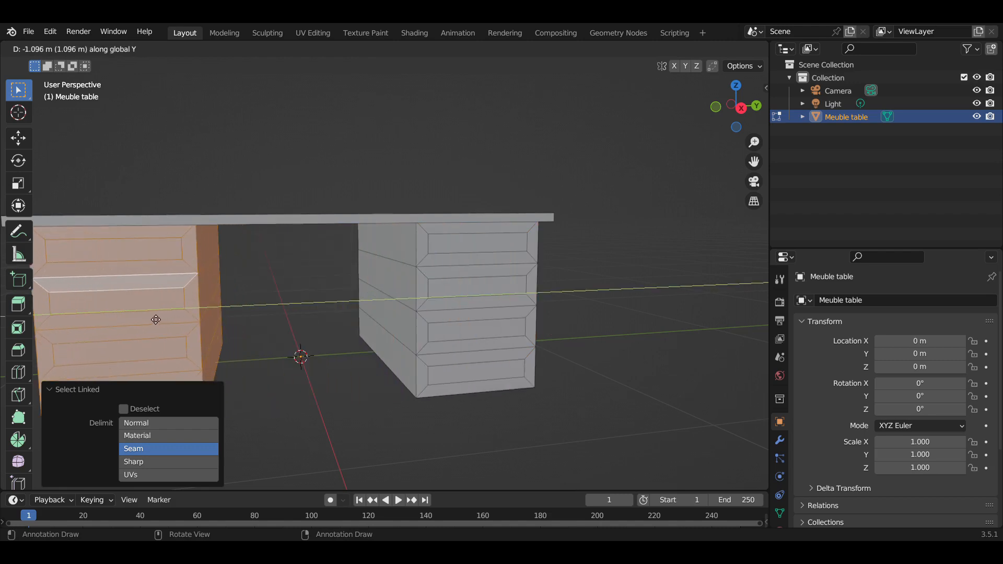
pyautogui.click(155, 318)
# - Shift the duplicated drawer block a further -0.044 m or so along Y towards the tabletop's end
pyautogui.keyDown('shift'); pyautogui.moveTo(300, 290); pyautogui.dragTo(403, 300, button='middle'); pyautogui.keyUp('shift')
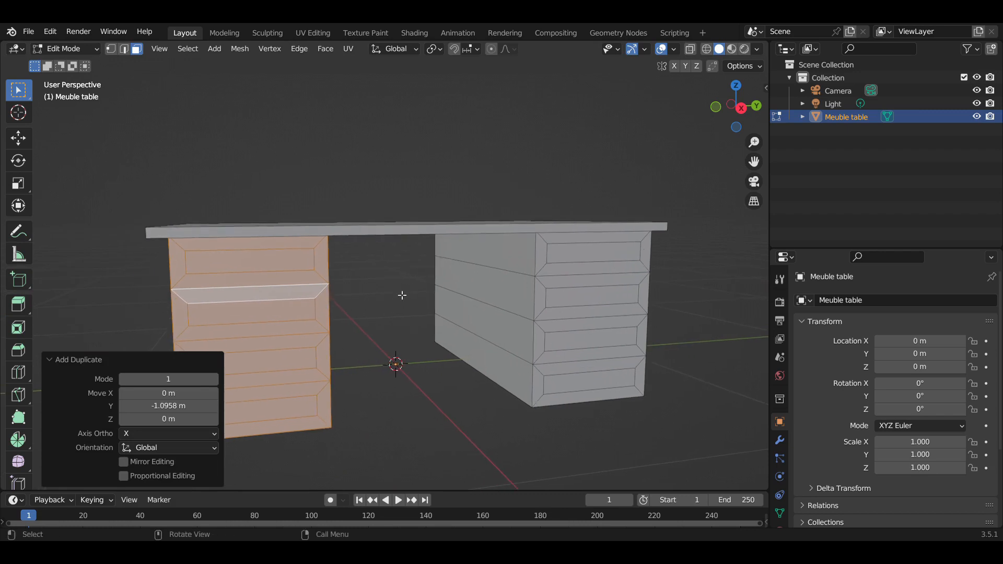
pyautogui.press('g')
pyautogui.press('y')
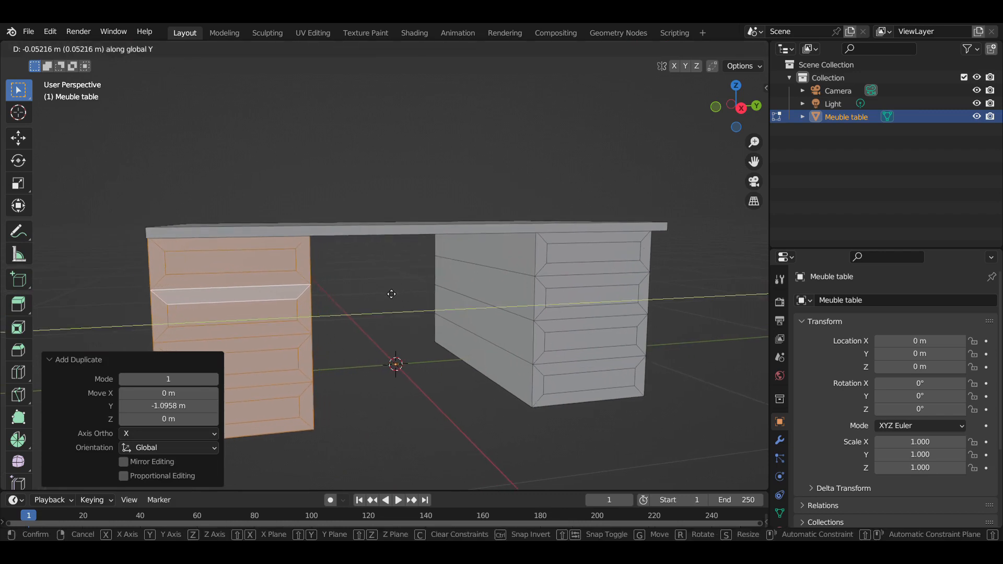
pyautogui.click(393, 295)
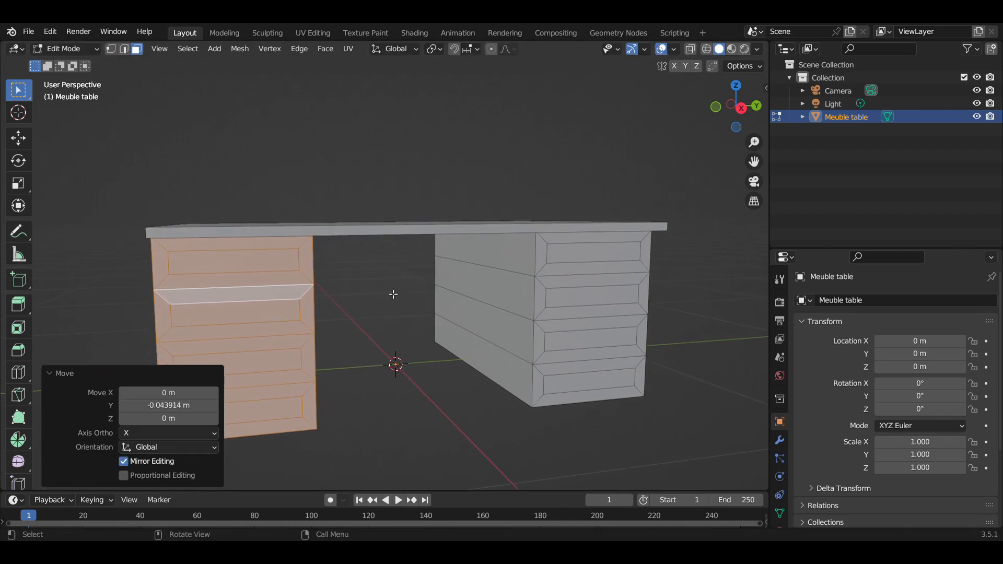
# - Add a single centred vertical loop cut through the four drawer fronts of the original block
pyautogui.scroll(-5, 392, 292)
pyautogui.moveTo(392, 293); pyautogui.dragTo(530, 272, button='middle')
pyautogui.scroll(5, 453, 300)
pyautogui.scroll(1, 491, 290)
pyautogui.scroll(3, 457, 292)
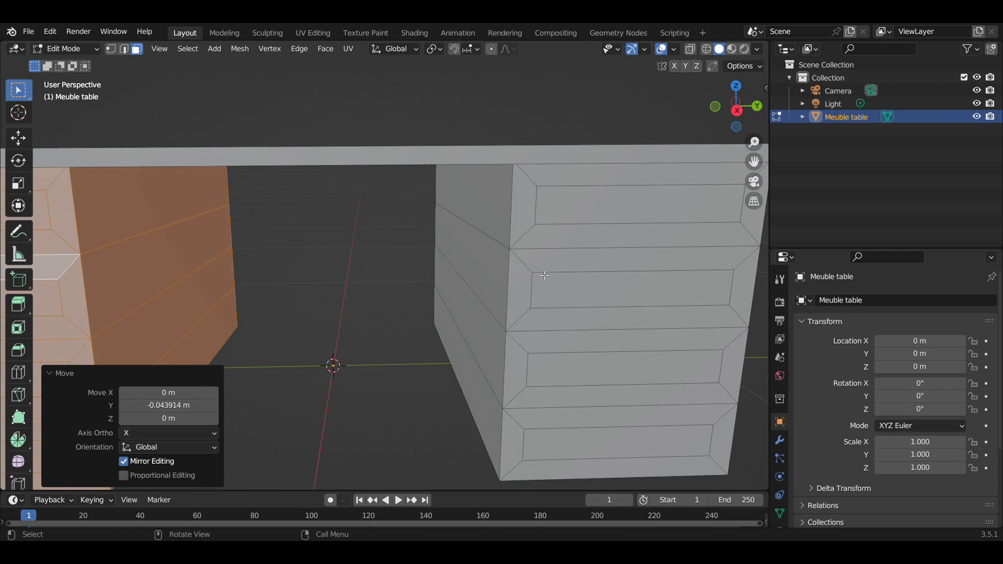
pyautogui.keyDown('shift'); pyautogui.moveTo(614, 241); pyautogui.dragTo(557, 247, button='middle'); pyautogui.keyUp('shift')
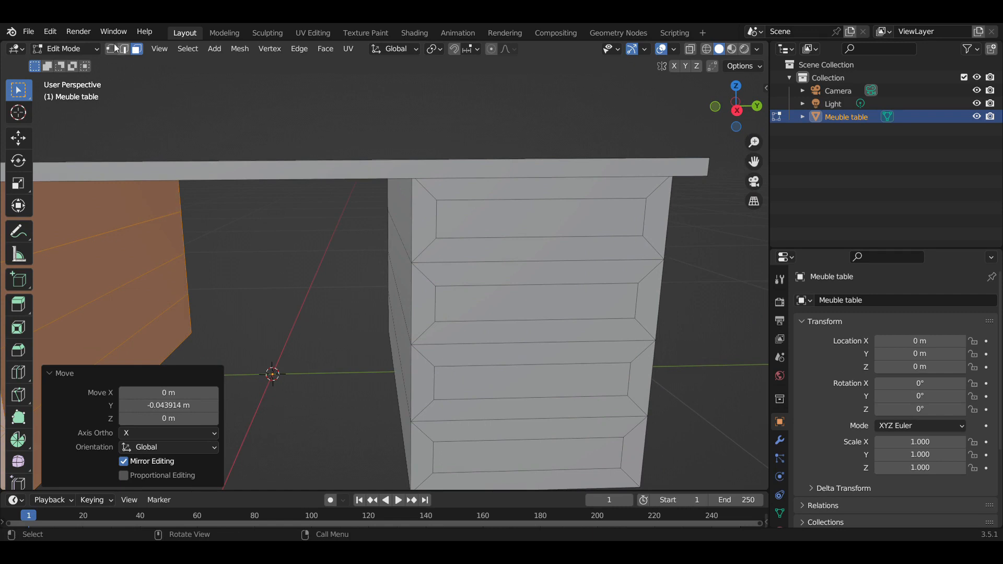
pyautogui.click(114, 50)
pyautogui.moveTo(575, 272); pyautogui.dragTo(517, 228, button='middle')
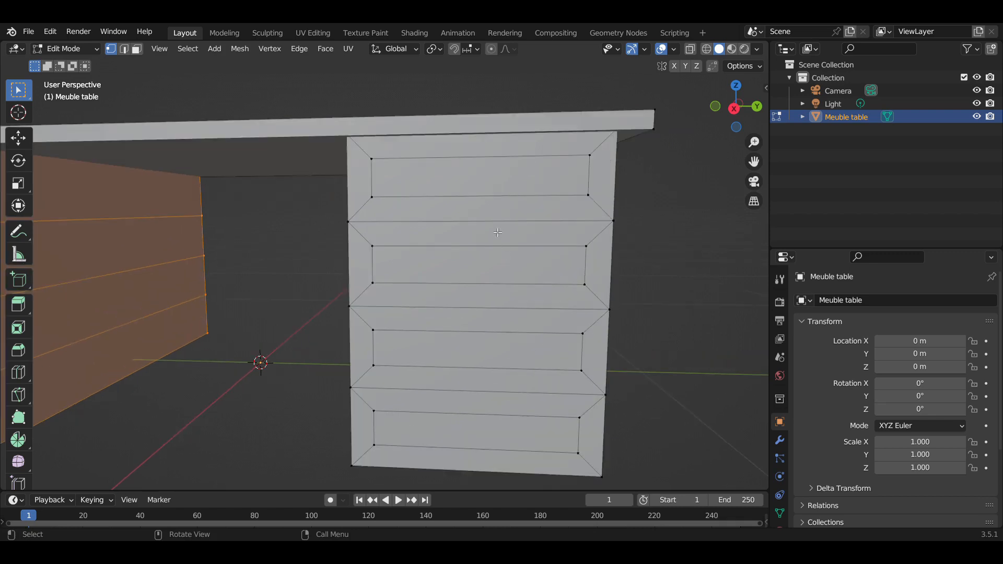
pyautogui.hotkey('ctrl', 'r')
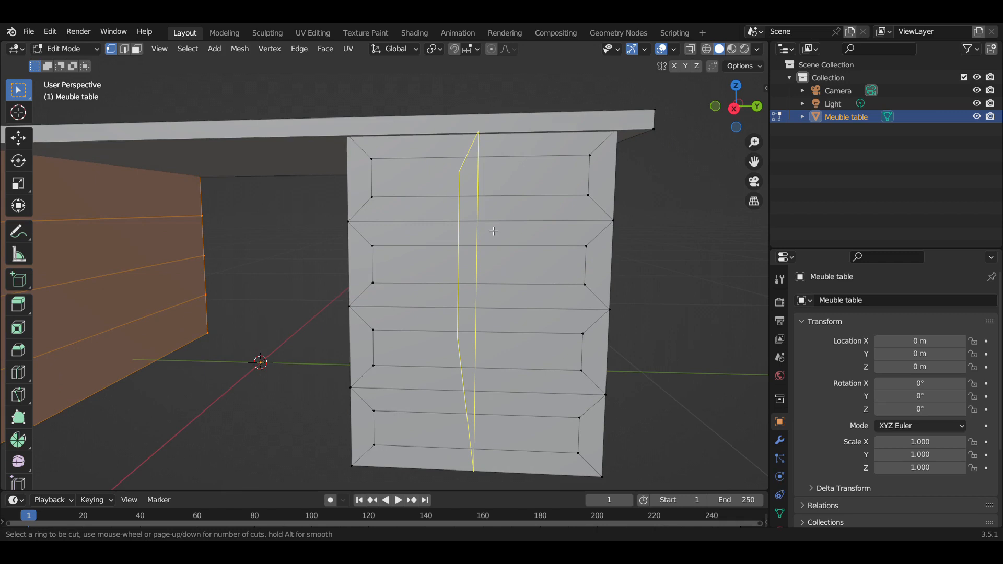
pyautogui.click(494, 231)
pyautogui.rightClick(494, 226)
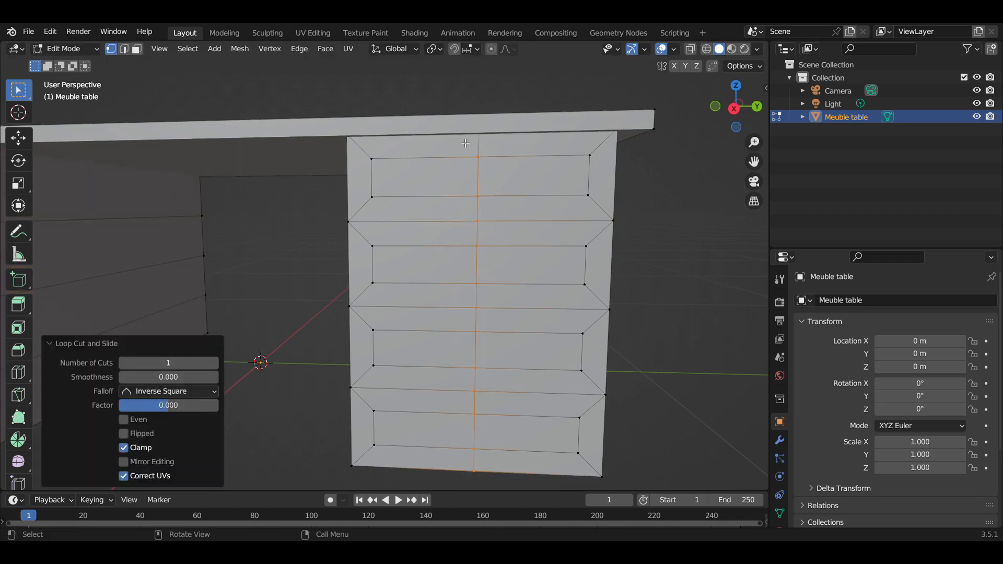
# - Try to move the top drawer panel's upper middle vertex down along Z, and undo the vertical loop cut
pyautogui.click(500, 171)
pyautogui.moveTo(501, 171); pyautogui.dragTo(493, 174, button='middle')
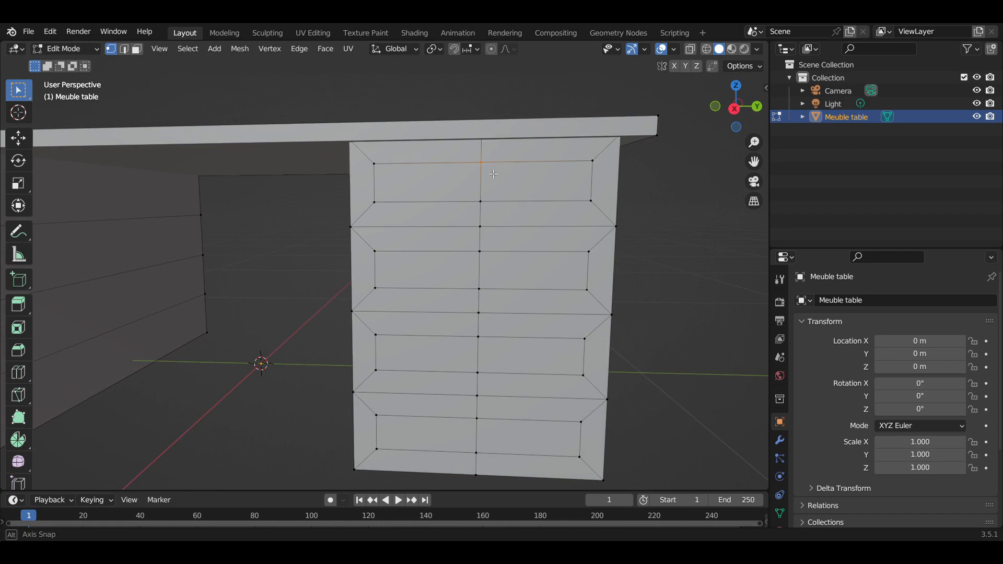
pyautogui.press('g')
pyautogui.press('z')
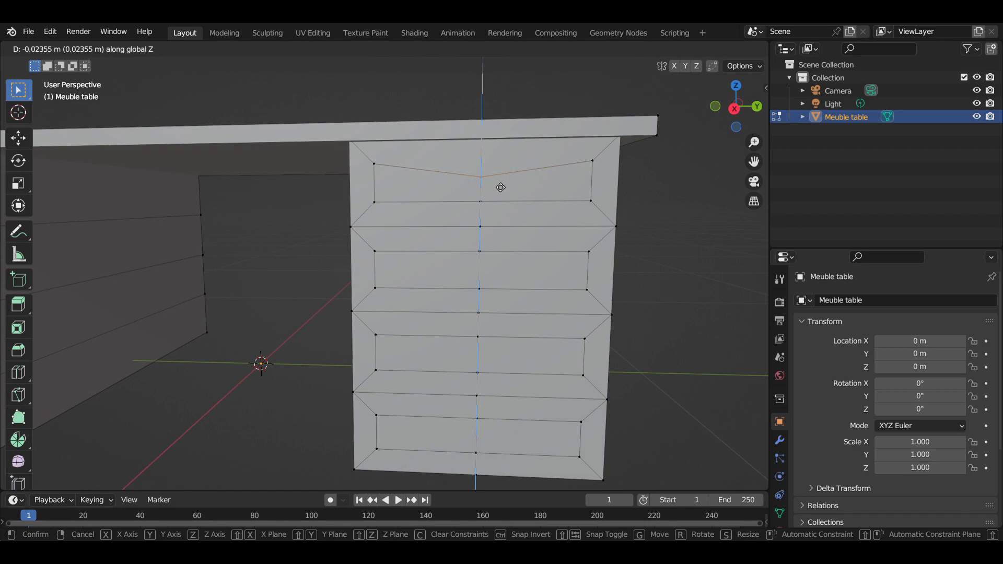
pyautogui.rightClick(500, 188)
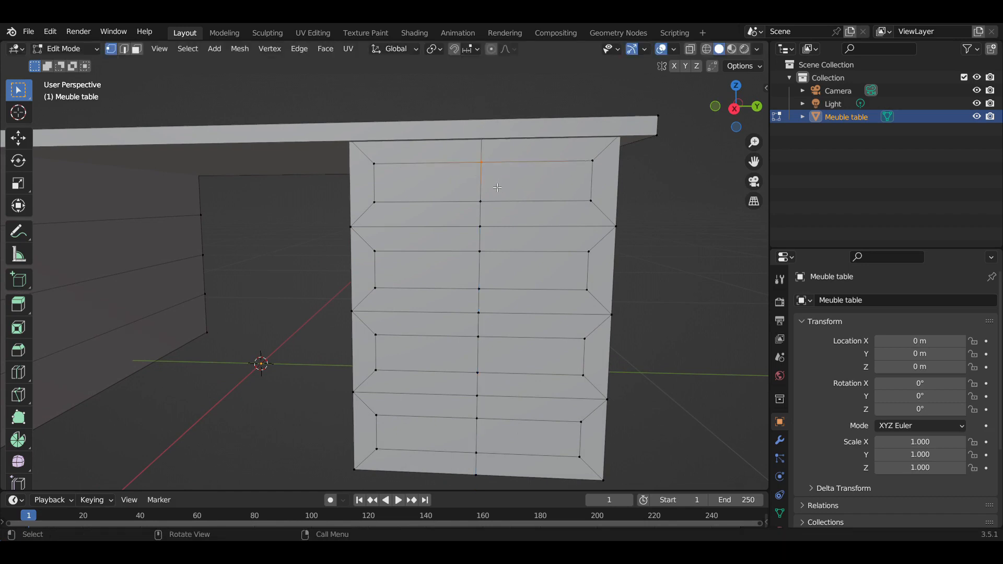
pyautogui.scroll(-4, 504, 240)
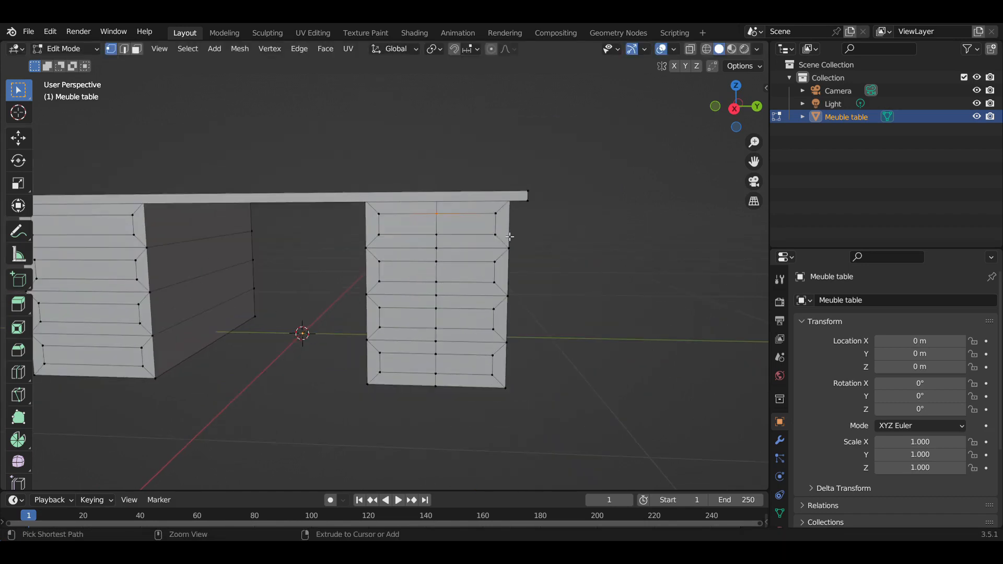
pyautogui.hotkey('ctrl', 'z')
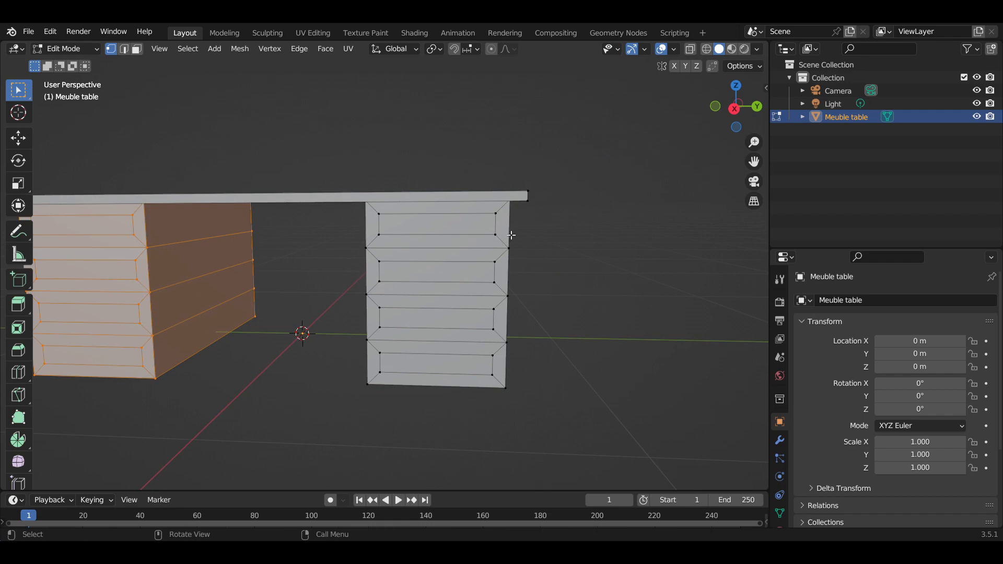
# - Switch to face selection and select the four inset drawer panels on the original block
pyautogui.scroll(-1, 511, 235)
pyautogui.moveTo(452, 246); pyautogui.dragTo(504, 252, button='middle')
pyautogui.scroll(2, 504, 252)
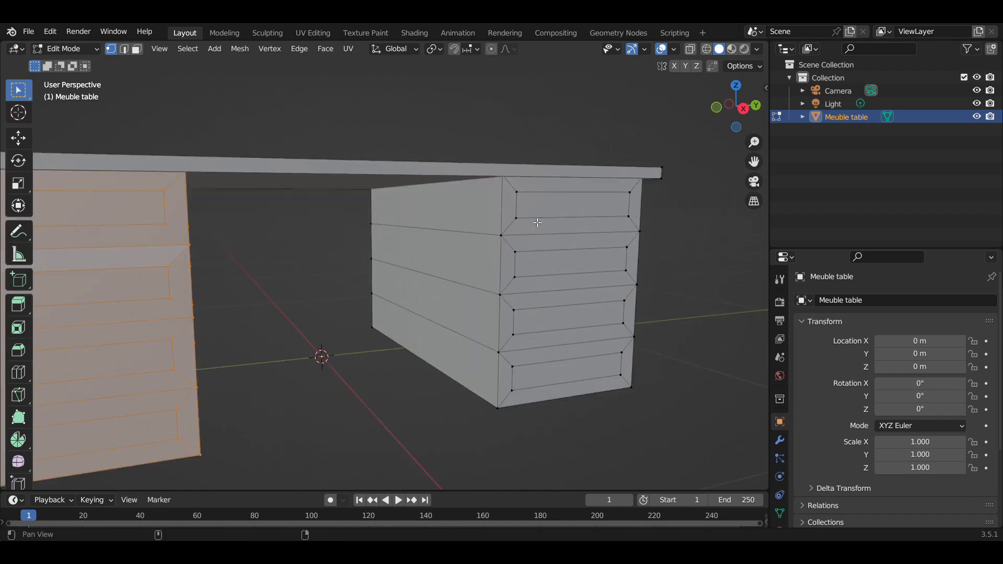
pyautogui.keyDown('shift'); pyautogui.moveTo(537, 222); pyautogui.dragTo(462, 255, button='middle'); pyautogui.keyUp('shift')
pyautogui.scroll(-3, 305, 180)
pyautogui.moveTo(304, 300)
pyautogui.mouseDown(button='middle')
pyautogui.moveTo(235, 295)
pyautogui.moveTo(311, 278)
pyautogui.moveTo(311, 291)
pyautogui.mouseUp(button='middle')
pyautogui.click(138, 50)
pyautogui.scroll(3, 554, 303)
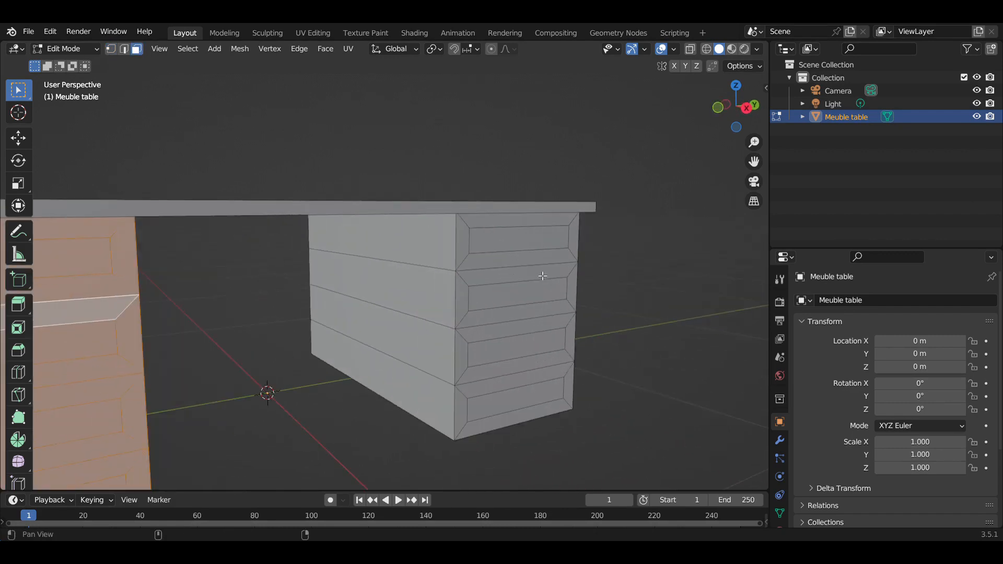
pyautogui.click(527, 240)
pyautogui.keyDown('shift'); pyautogui.click(517, 296); pyautogui.keyUp('shift')
pyautogui.keyDown('shift'); pyautogui.click(510, 366); pyautogui.keyUp('shift')
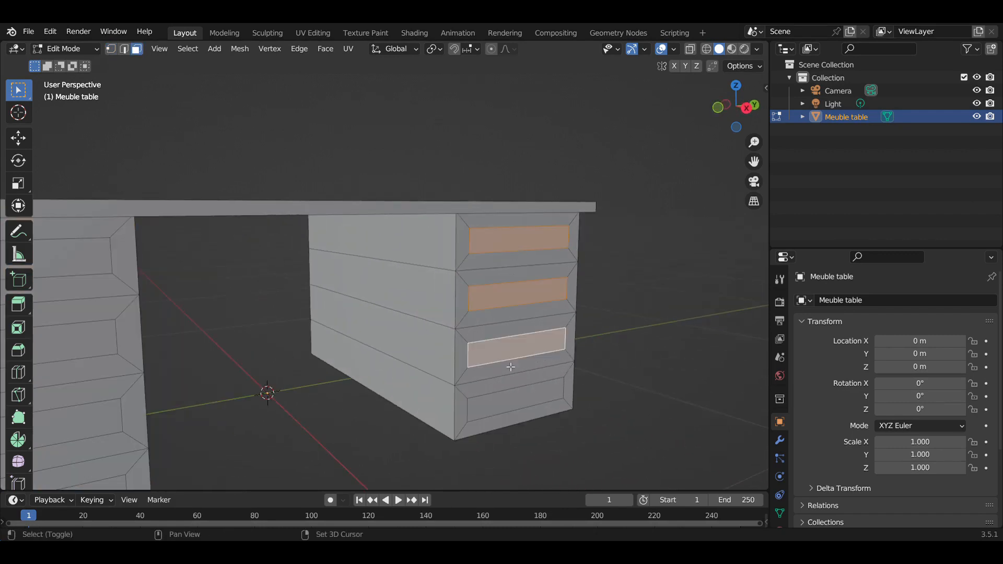
pyautogui.keyDown('shift'); pyautogui.click(512, 403); pyautogui.keyUp('shift')
# - Add the four inset drawer panels of the duplicated block to the face selection
pyautogui.moveTo(511, 403); pyautogui.dragTo(322, 226, button='middle')
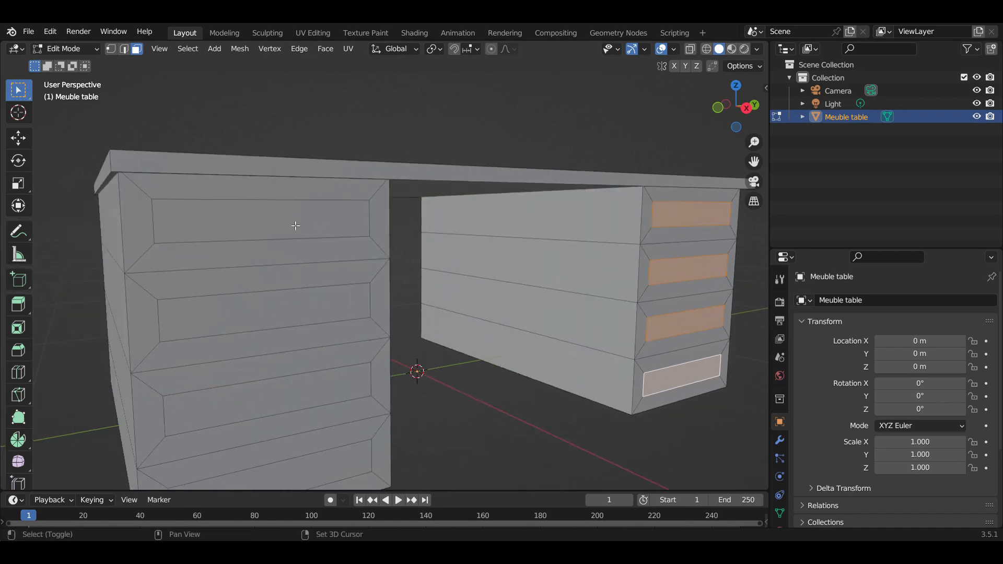
pyautogui.keyDown('shift'); pyautogui.click(296, 225); pyautogui.keyUp('shift')
pyautogui.keyDown('shift'); pyautogui.click(306, 318); pyautogui.keyUp('shift')
pyautogui.keyDown('shift'); pyautogui.click(334, 400); pyautogui.keyUp('shift')
pyautogui.keyDown('shift'); pyautogui.click(346, 443); pyautogui.keyUp('shift')
pyautogui.scroll(-5, 363, 430)
pyautogui.moveTo(363, 430); pyautogui.dragTo(469, 389, button='middle')
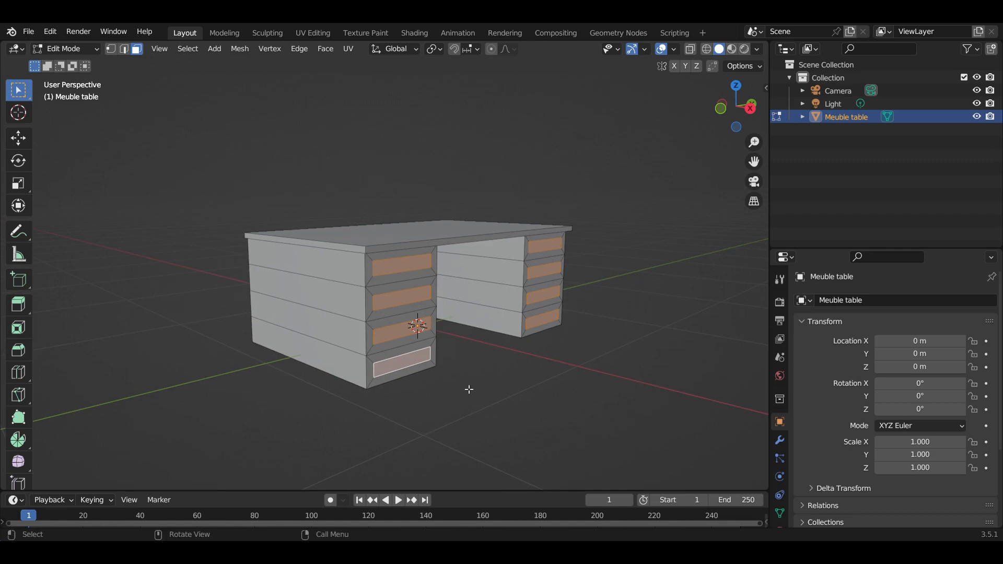
# - Move the eight selected drawer panels about 0.011 m outward along X to give the fronts sloped borders
pyautogui.press('e')
pyautogui.press('x')
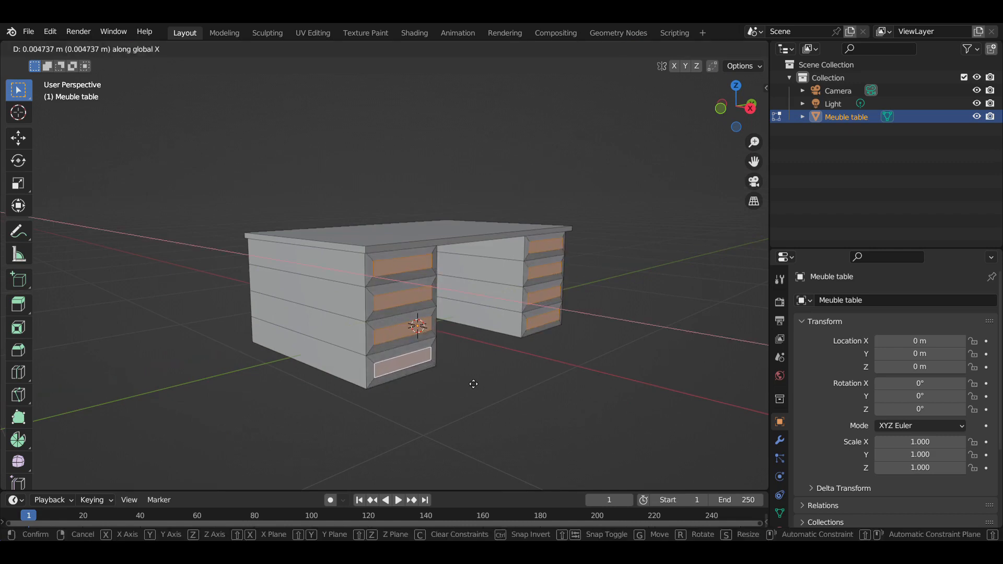
pyautogui.click(476, 382)
pyautogui.moveTo(477, 381); pyautogui.dragTo(531, 323, button='middle')
pyautogui.scroll(3, 540, 340)
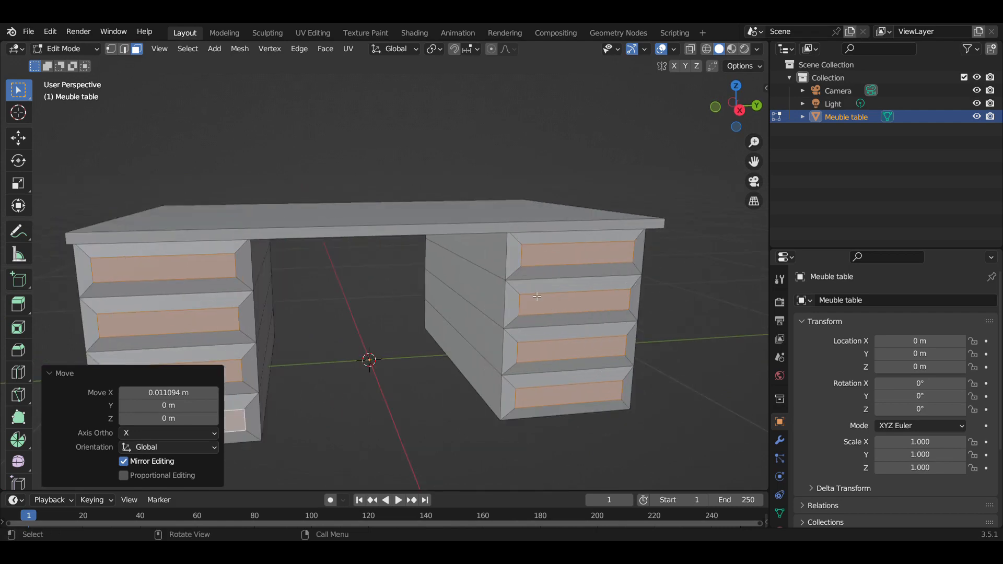
pyautogui.moveTo(539, 296); pyautogui.dragTo(491, 279, button='middle')
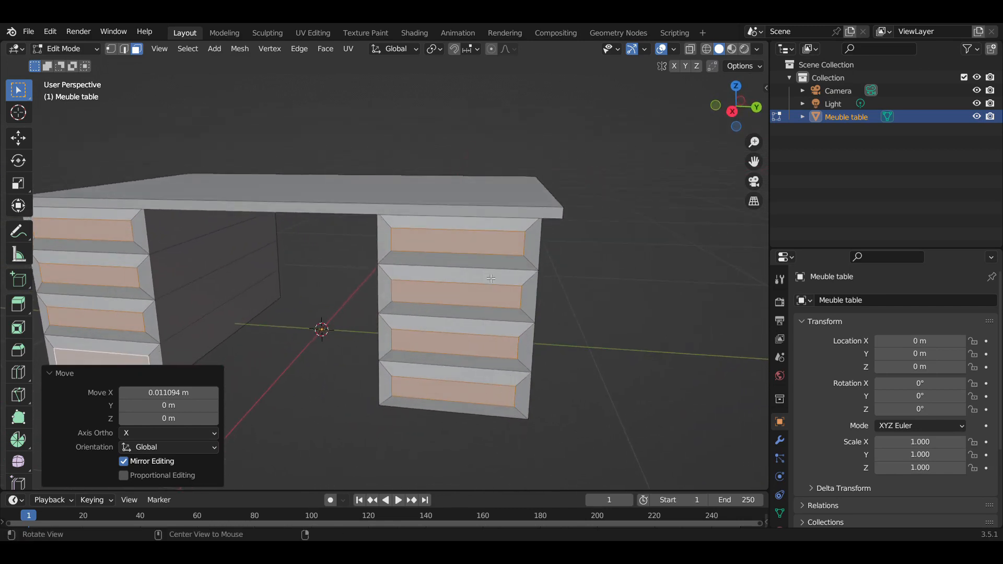
pyautogui.click(445, 222)
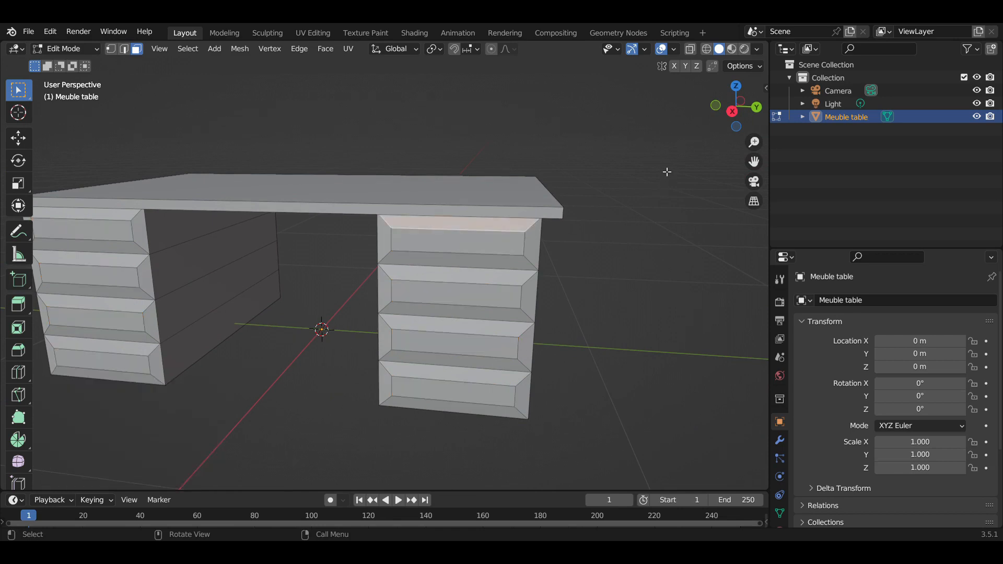
pyautogui.press('i')
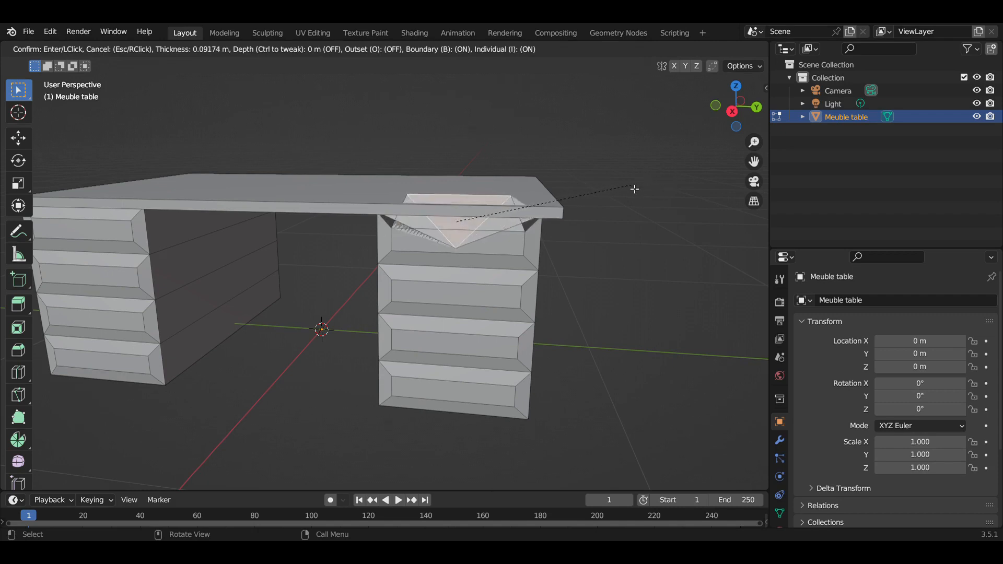
pyautogui.press('Escape')
pyautogui.hotkey('ctrl', 'z')
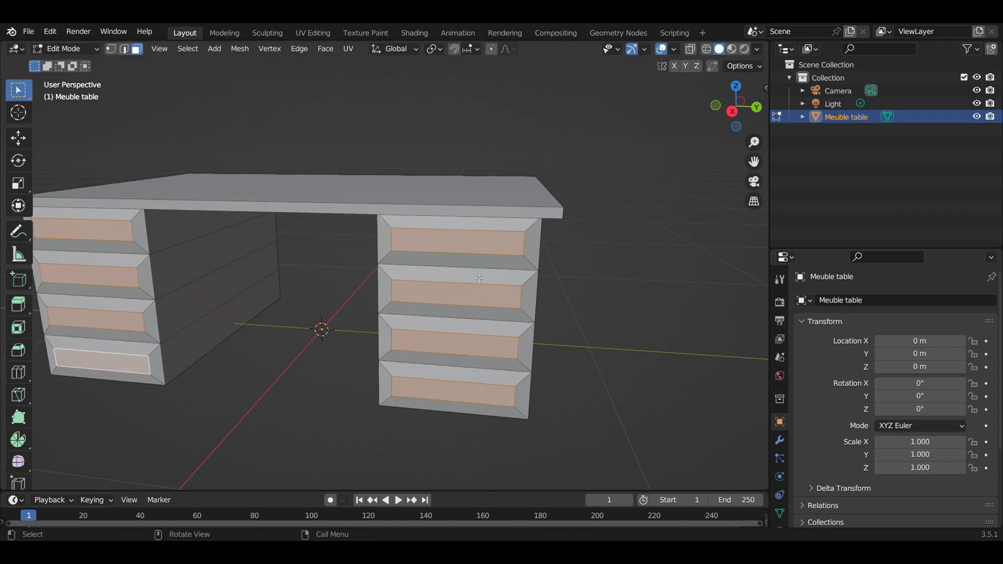
# - Examine the raised drawer panels on both blocks and the overall desk from several angles and distances
pyautogui.scroll(3, 523, 255)
pyautogui.keyDown('shift'); pyautogui.moveTo(524, 256); pyautogui.dragTo(405, 229, button='middle'); pyautogui.keyUp('shift')
pyautogui.scroll(-5, 479, 261)
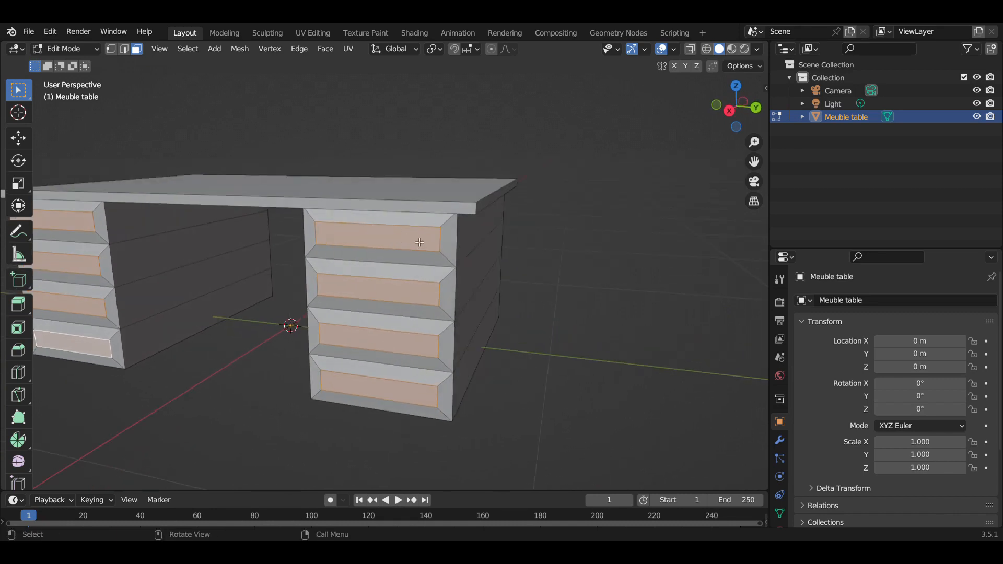
pyautogui.moveTo(407, 229); pyautogui.dragTo(501, 303, button='middle')
pyautogui.keyDown('alt'); pyautogui.moveTo(501, 303); pyautogui.dragTo(470, 266); pyautogui.keyUp('alt')
pyautogui.scroll(-4, 509, 270)
pyautogui.scroll(3, 509, 270)
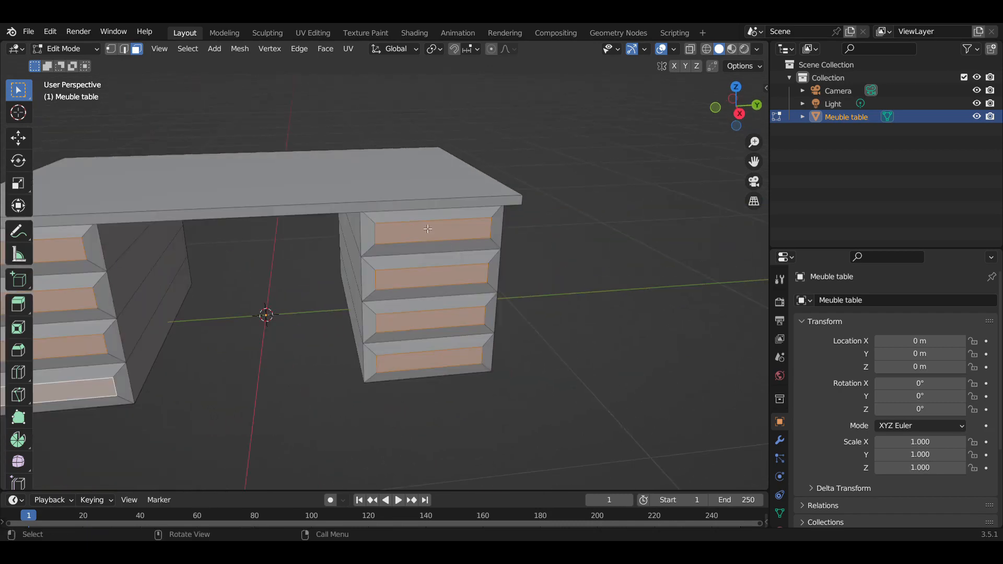
pyautogui.scroll(-5, 439, 243)
pyautogui.moveTo(439, 245); pyautogui.dragTo(433, 271, button='middle')
pyautogui.scroll(5, 438, 261)
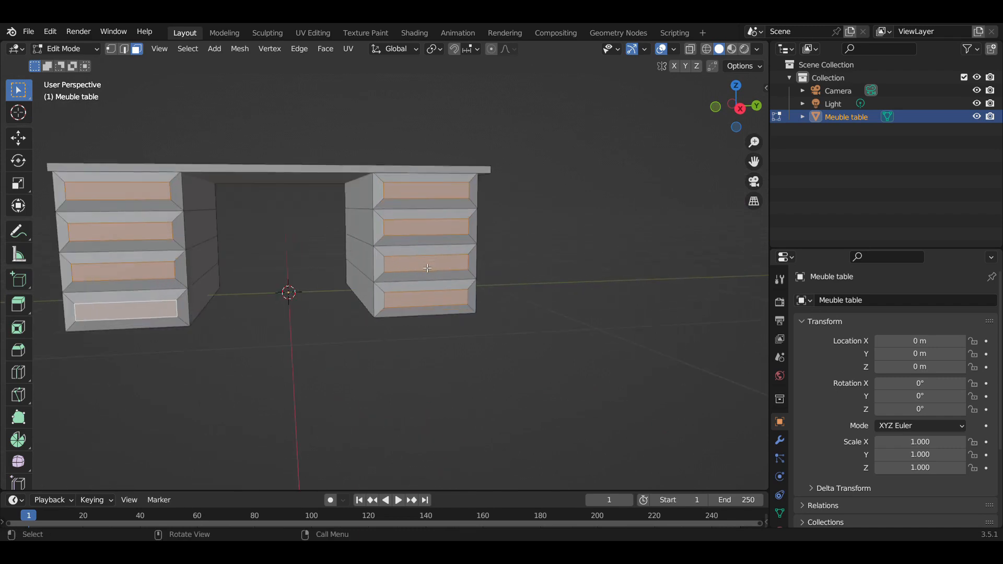
pyautogui.moveTo(461, 236)
pyautogui.mouseDown(button='middle')
pyautogui.moveTo(458, 253)
pyautogui.moveTo(449, 251)
pyautogui.mouseUp(button='middle')
pyautogui.scroll(-3, 447, 257)
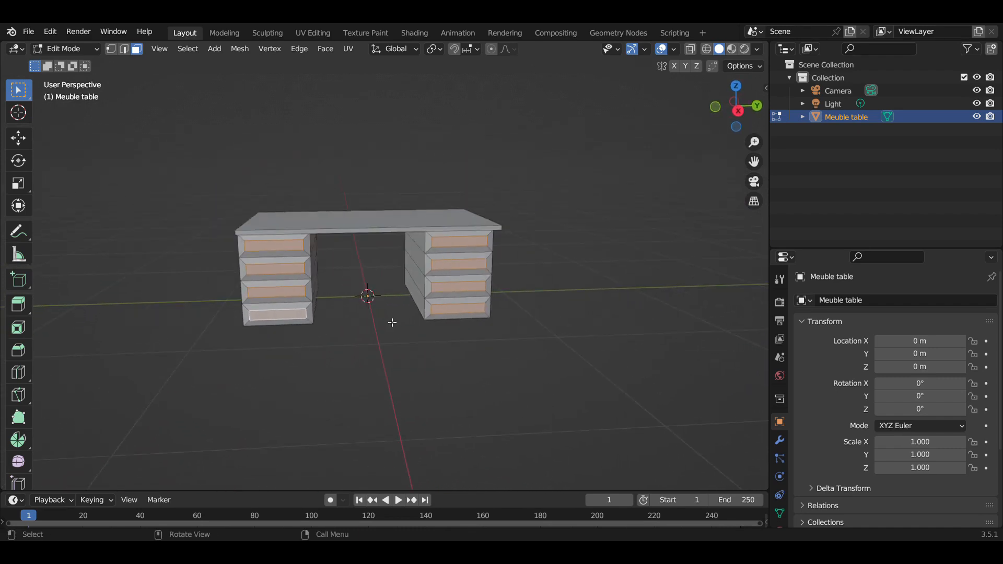
# - Add a cube to the desk mesh and scale it uniformly to about 0.163
pyautogui.hotkey('shift', 'a')
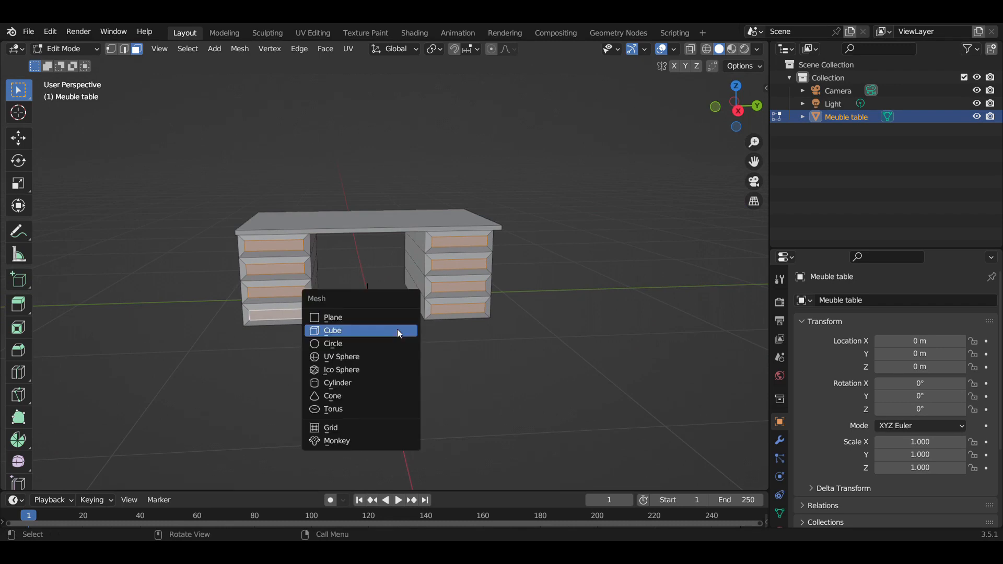
pyautogui.click(380, 331)
pyautogui.scroll(-5, 462, 260)
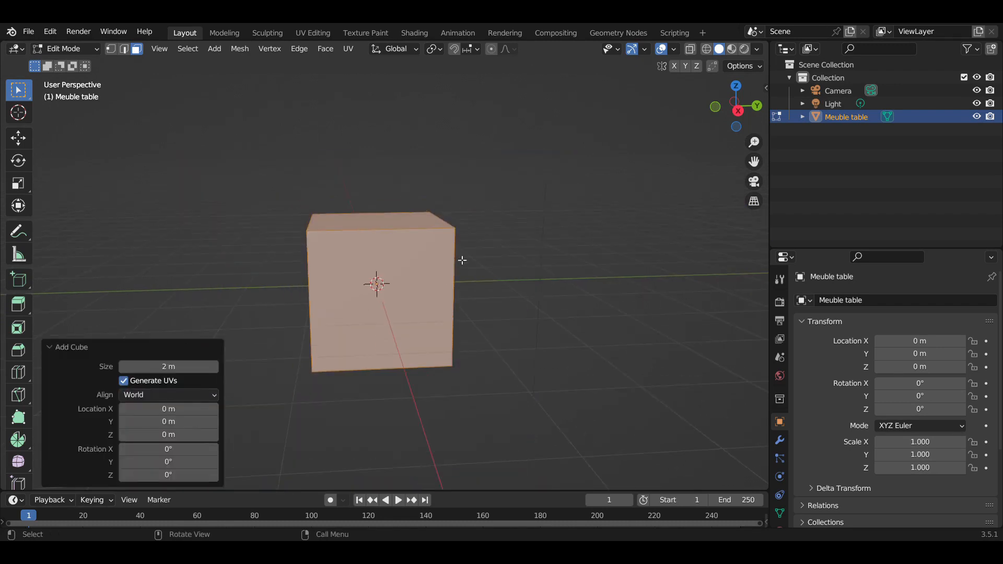
pyautogui.press('s')
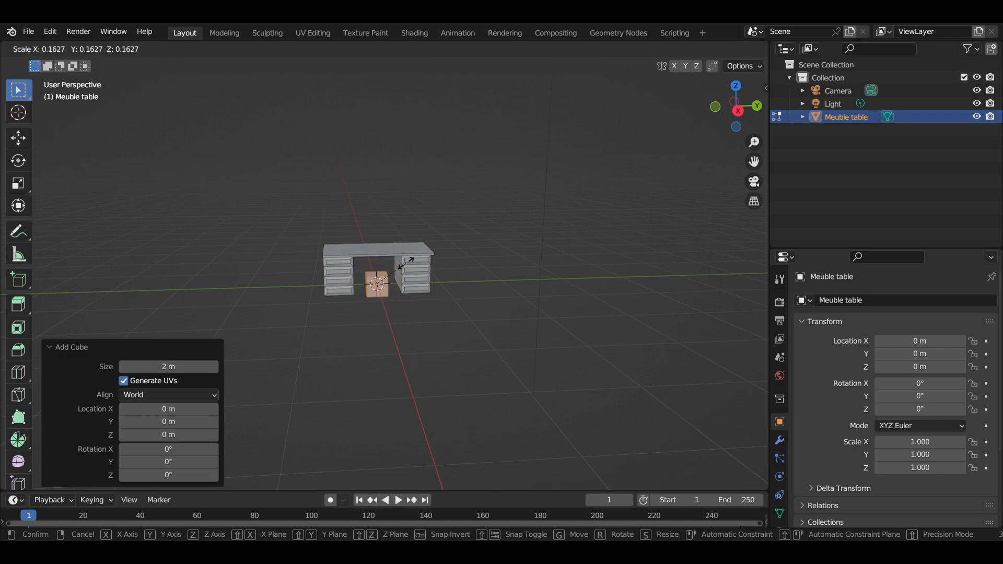
pyautogui.click(403, 263)
# - Move the new cube about 0.683 m along X and 0.354 m up along Z in front of the desk
pyautogui.scroll(6, 396, 298)
pyautogui.scroll(-6, 394, 297)
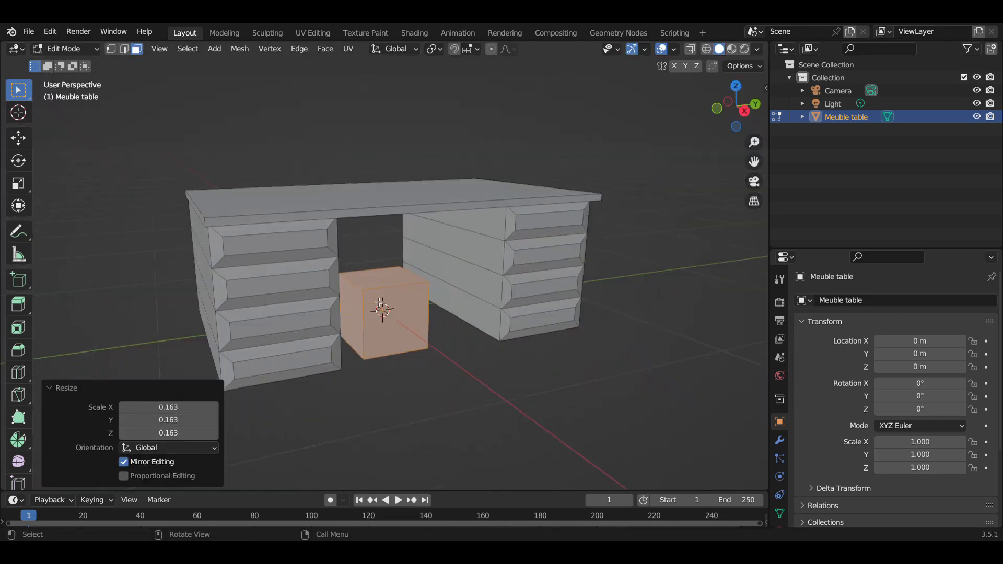
pyautogui.press('g')
pyautogui.press('x')
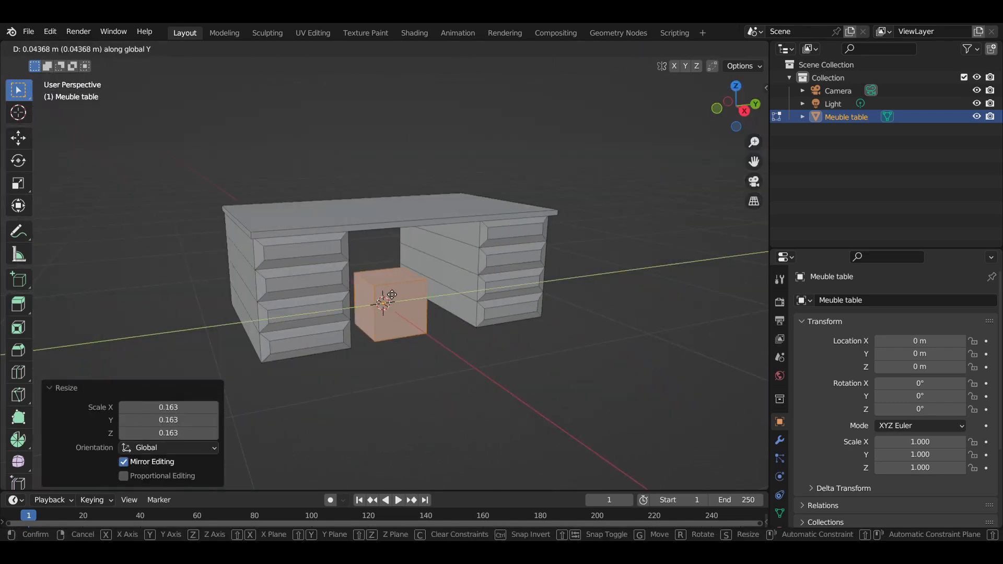
pyautogui.click(445, 330)
pyautogui.press('g')
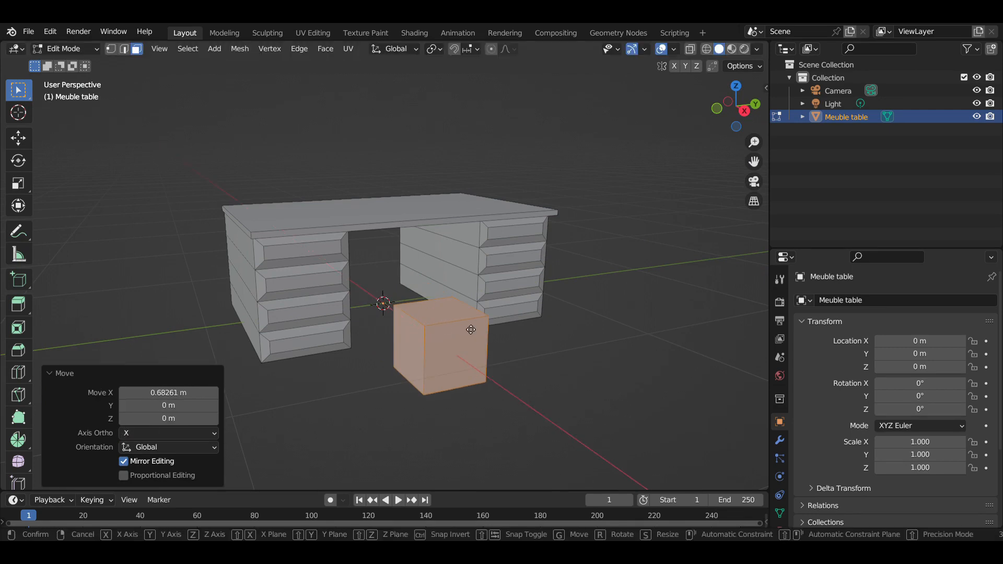
pyautogui.press('z')
pyautogui.click(573, 154)
pyautogui.press('x')
pyautogui.press('Escape')
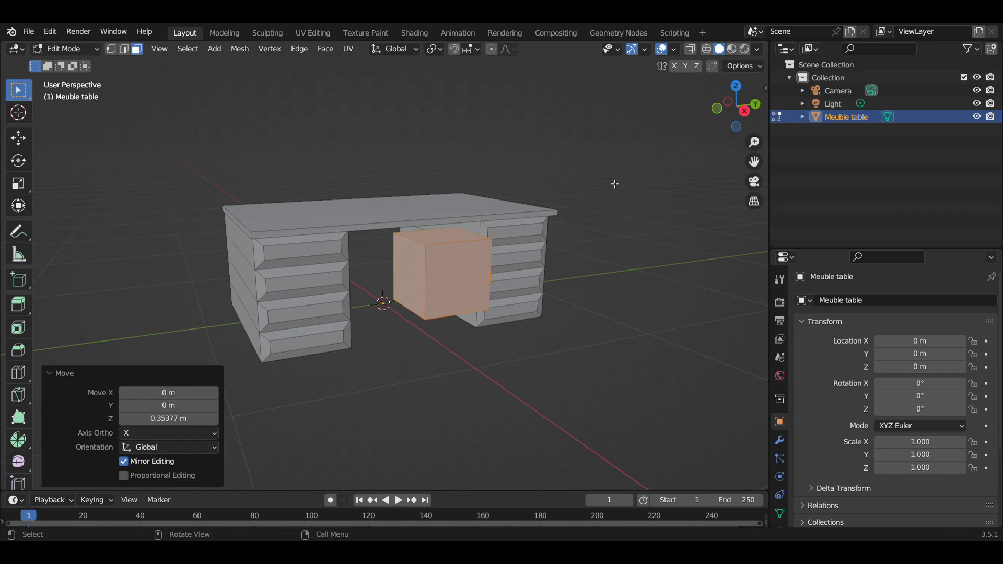
# - Scale the cube down uniformly by a factor of about 0.189 to a small block
pyautogui.press('s')
pyautogui.click(480, 268)
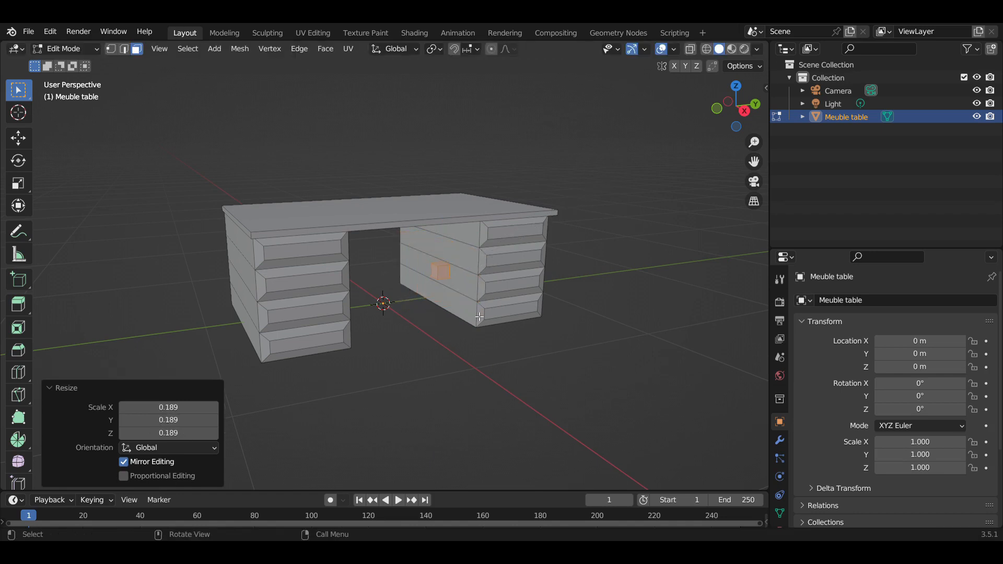
pyautogui.scroll(5, 479, 316)
pyautogui.scroll(-3, 513, 298)
pyautogui.moveTo(524, 289)
pyautogui.keyDown('alt'); pyautogui.mouseDown()
pyautogui.moveTo(497, 296)
pyautogui.moveTo(515, 297)
pyautogui.mouseUp(); pyautogui.keyUp('alt')
pyautogui.scroll(5, 514, 294)
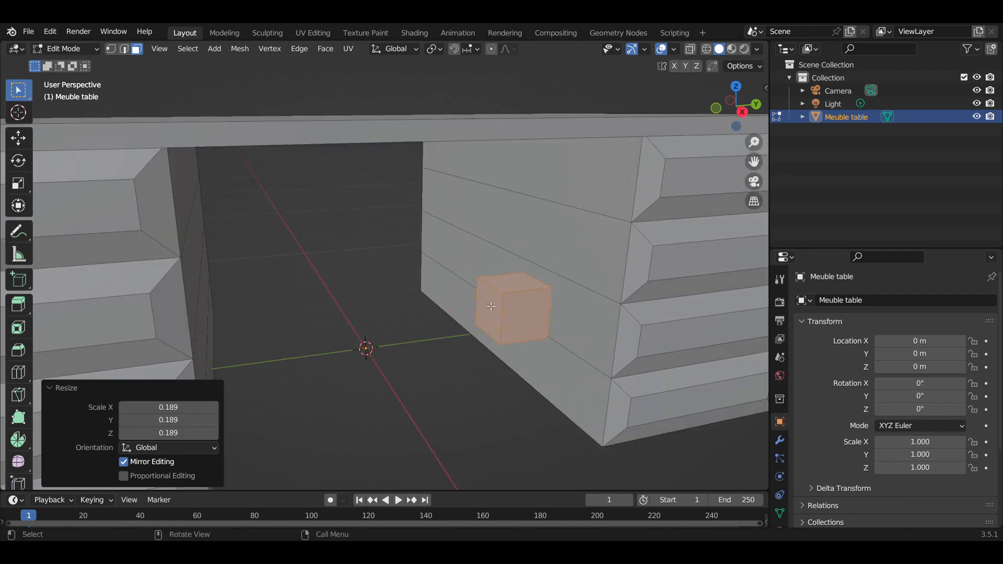
pyautogui.moveTo(535, 320); pyautogui.dragTo(530, 325, button='middle')
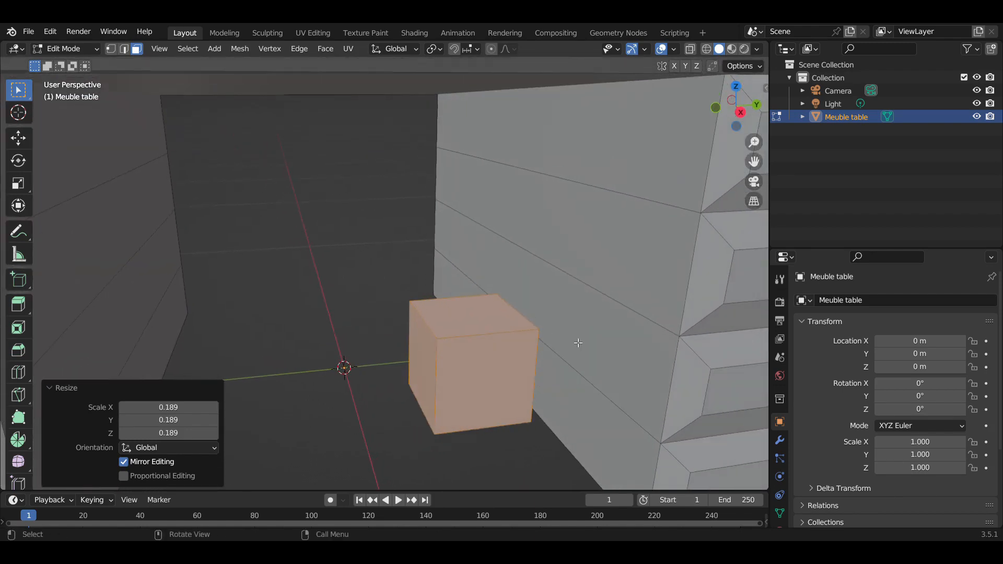
# - Flatten the small block into a bar by scaling it to about 0.276 along X and 0.219 along Z
pyautogui.press('s')
pyautogui.press('y')
pyautogui.press('x')
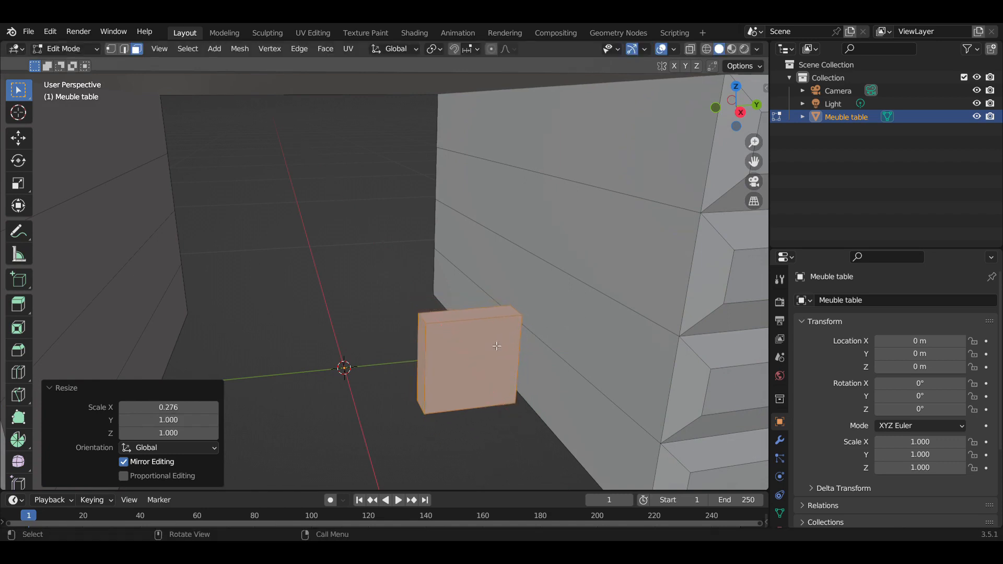
pyautogui.press('z')
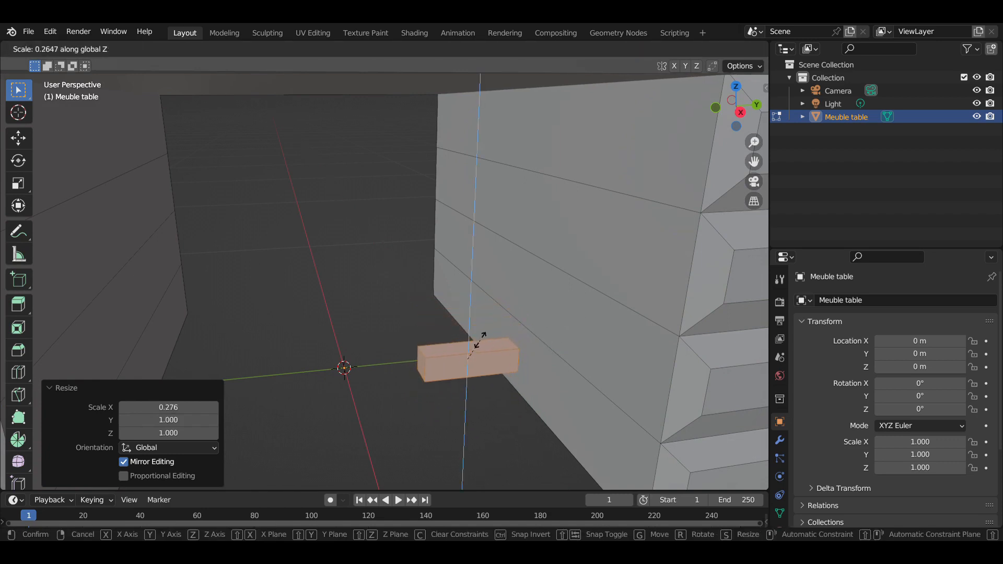
pyautogui.click(481, 346)
# - Add two evenly spaced loop cuts across the bar's length, dividing it into three segments
pyautogui.scroll(1, 480, 368)
pyautogui.scroll(-1, 480, 368)
pyautogui.keyDown('alt'); pyautogui.moveTo(465, 386); pyautogui.dragTo(440, 383); pyautogui.keyUp('alt')
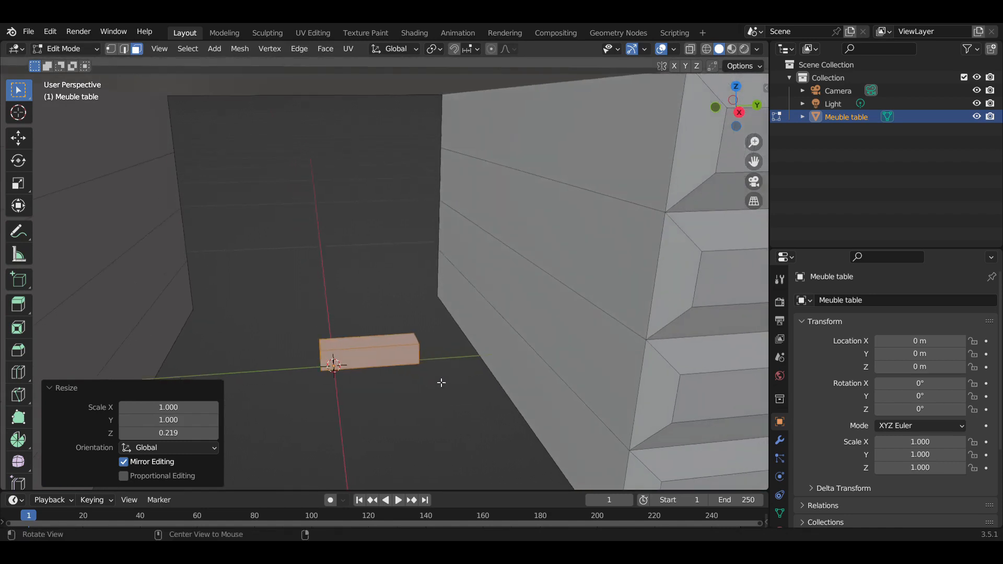
pyautogui.scroll(1, 370, 376)
pyautogui.keyDown('alt'); pyautogui.moveTo(369, 376); pyautogui.dragTo(449, 345); pyautogui.keyUp('alt')
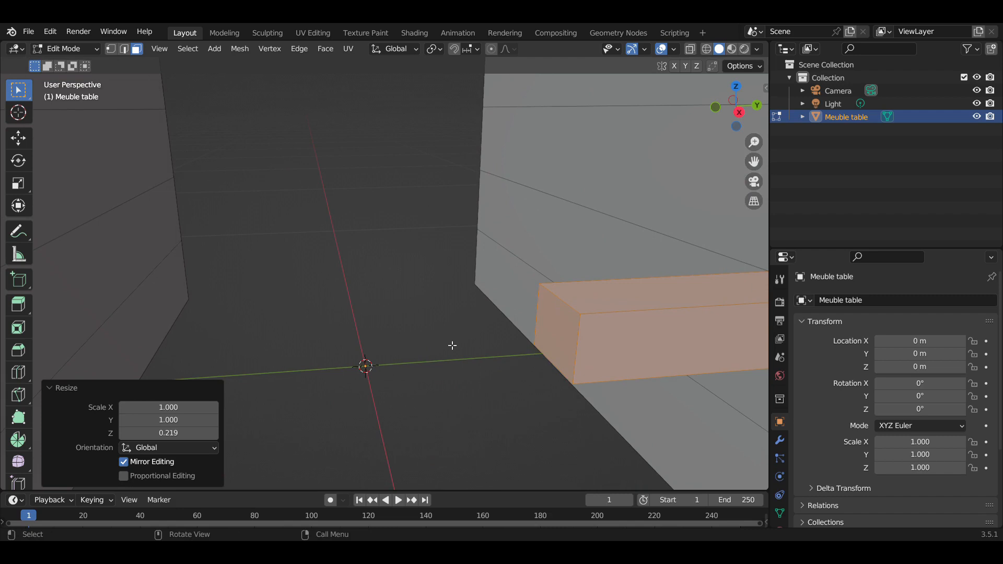
pyautogui.scroll(-3, 463, 353)
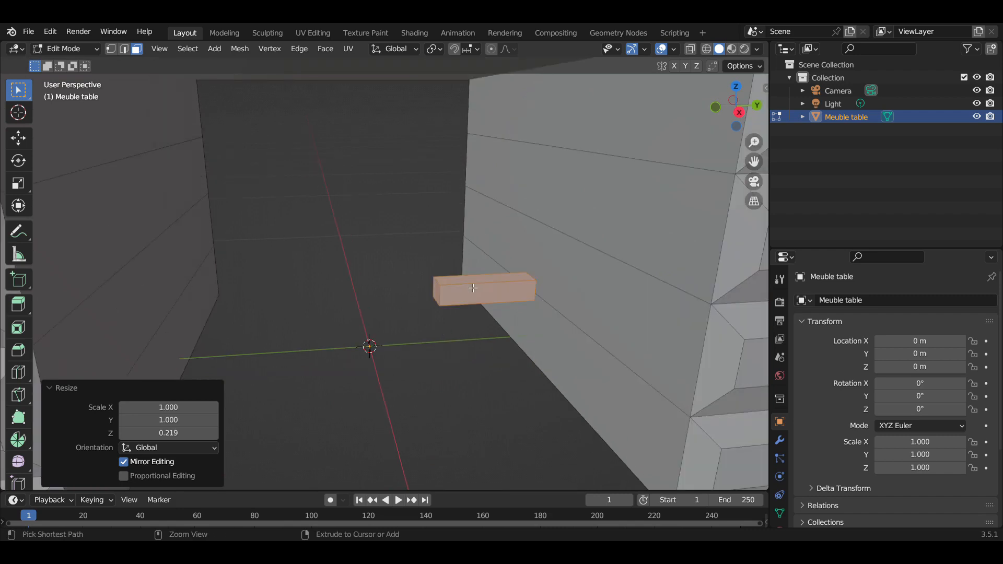
pyautogui.hotkey('ctrl', 'r')
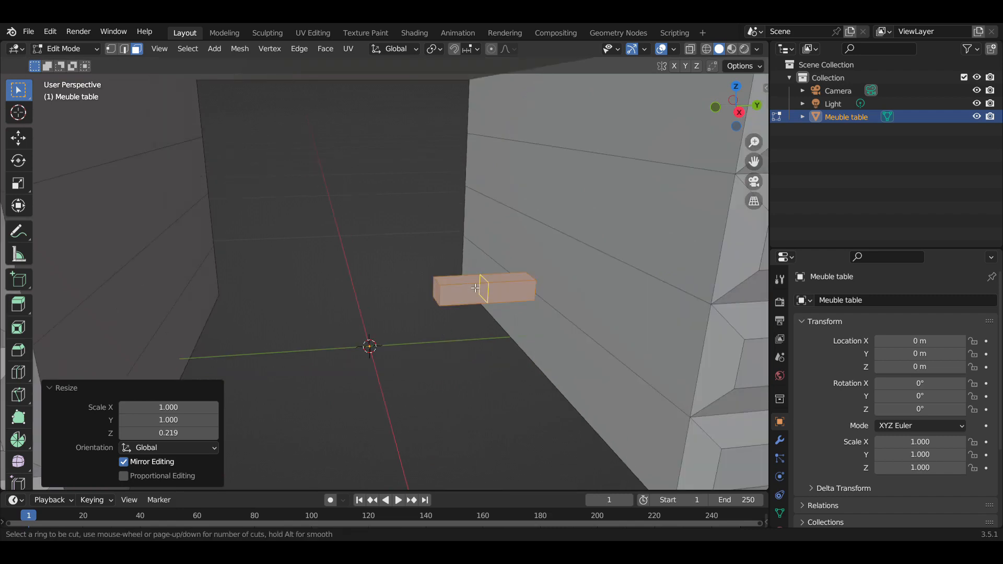
pyautogui.scroll(4, 475, 288)
pyautogui.scroll(1, 476, 288)
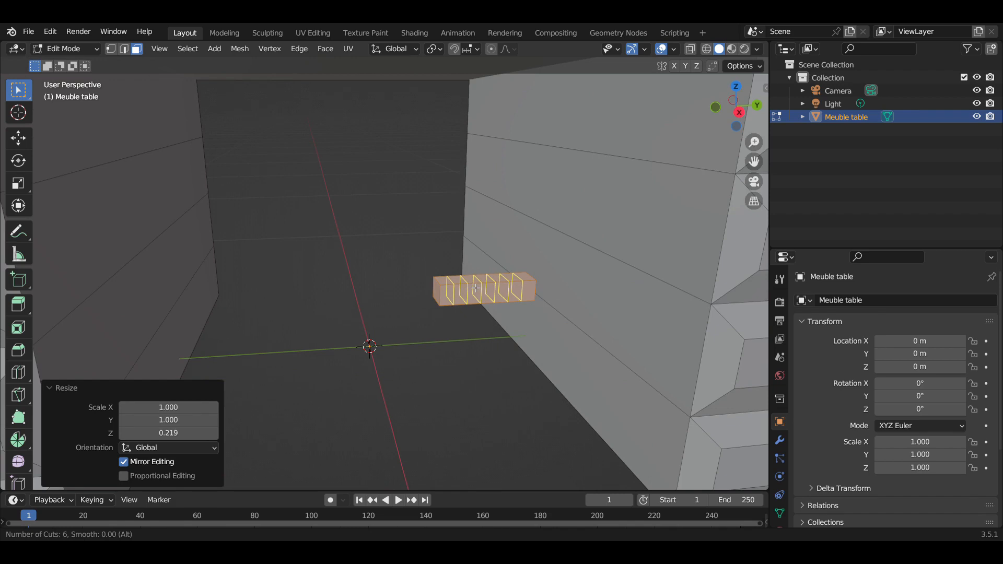
pyautogui.scroll(-2, 475, 287)
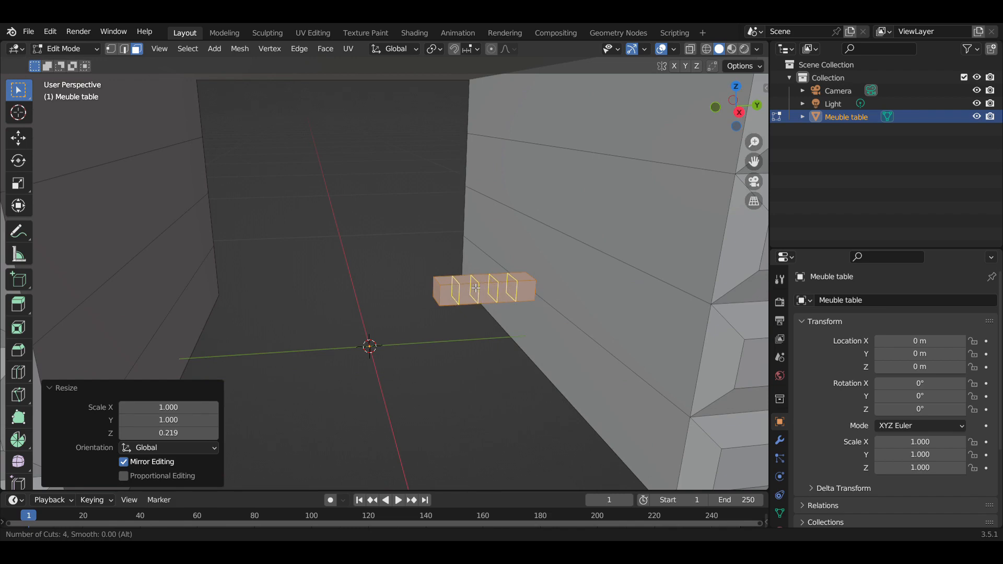
pyautogui.scroll(-1, 476, 288)
pyautogui.click(476, 287)
pyautogui.click(476, 288)
# - Extrude the bar's middle face on the side facing the desk outward by about 0.051 m to form a T-shaped handle
pyautogui.moveTo(514, 310); pyautogui.dragTo(386, 273, button='middle')
pyautogui.scroll(-1, 606, 322)
pyautogui.moveTo(340, 286); pyautogui.dragTo(347, 251, button='middle')
pyautogui.moveTo(348, 252); pyautogui.dragTo(379, 270, button='middle')
pyautogui.keyDown('alt'); pyautogui.moveTo(379, 271); pyautogui.dragTo(429, 273); pyautogui.keyUp('alt')
pyautogui.scroll(-8, 399, 230)
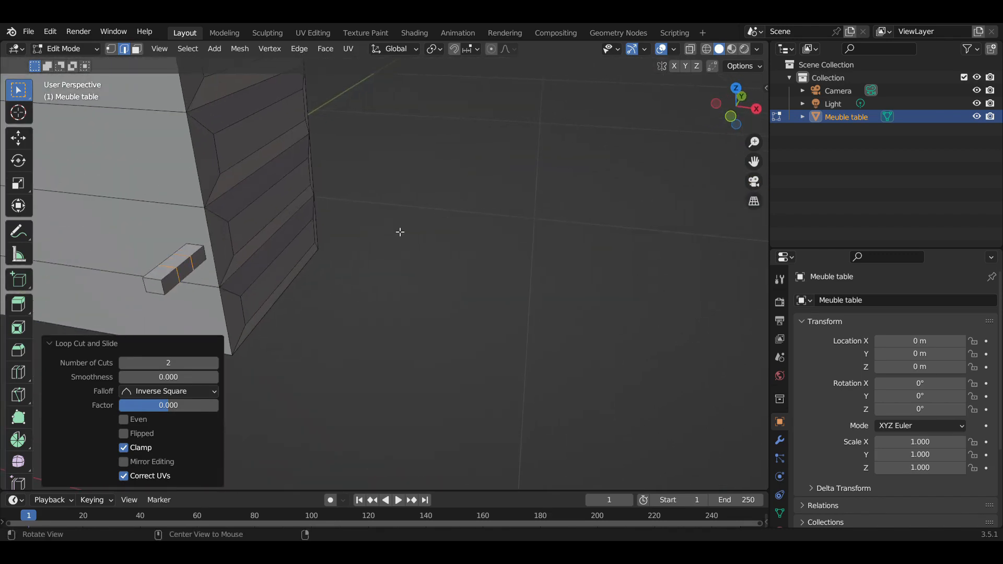
pyautogui.click(139, 49)
pyautogui.keyDown('alt'); pyautogui.moveTo(470, 230); pyautogui.dragTo(481, 230); pyautogui.keyUp('alt')
pyautogui.keyDown('alt'); pyautogui.keyDown('shift'); pyautogui.moveTo(602, 266); pyautogui.dragTo(542, 259); pyautogui.keyUp('shift'); pyautogui.keyUp('alt')
pyautogui.keyDown('alt'); pyautogui.moveTo(416, 269); pyautogui.dragTo(421, 269); pyautogui.keyUp('alt')
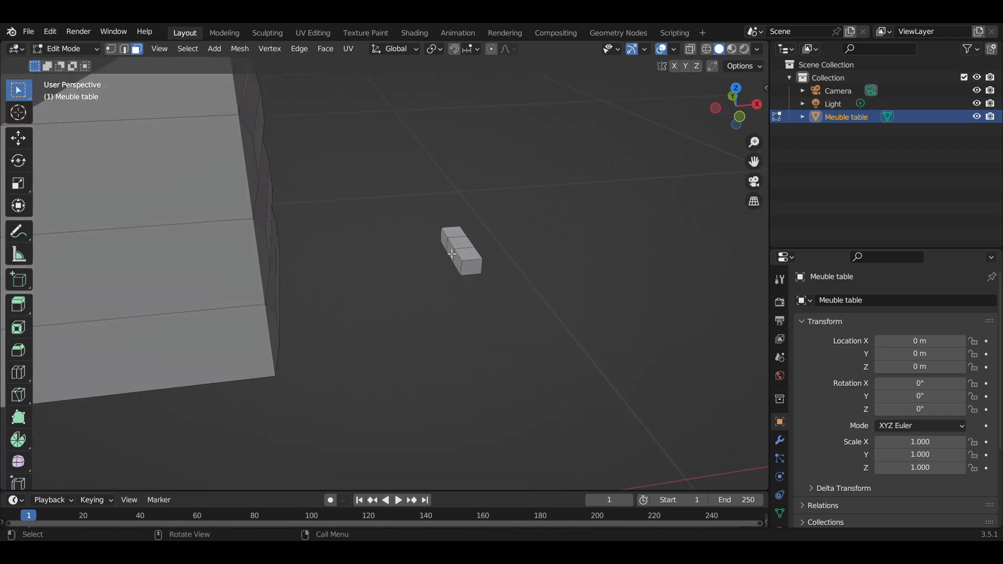
pyautogui.press('e')
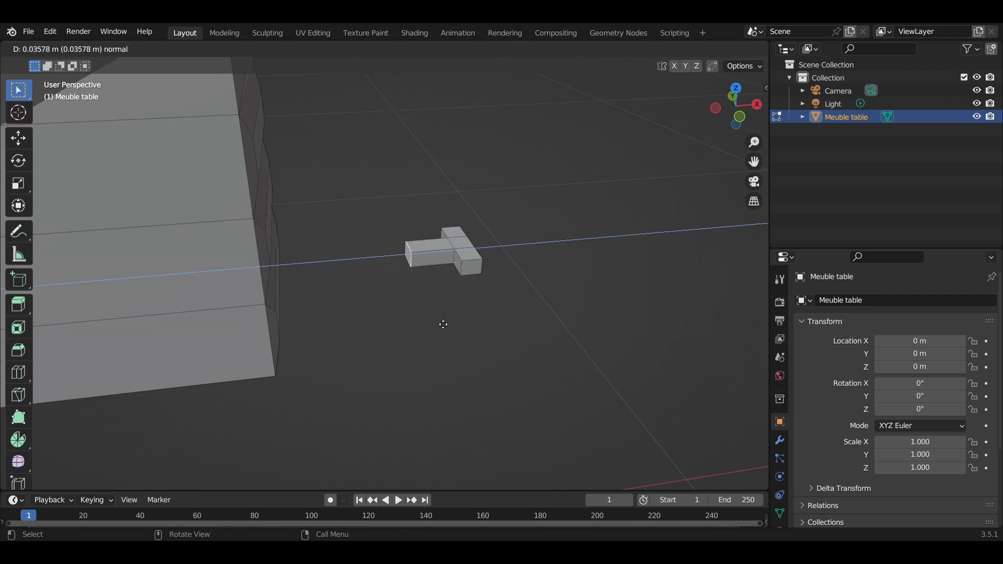
pyautogui.click(441, 321)
# - Select the whole linked handle and move it about 0.538 m along Y in front of the nearby drawer block
pyautogui.moveTo(441, 321); pyautogui.dragTo(535, 291, button='middle')
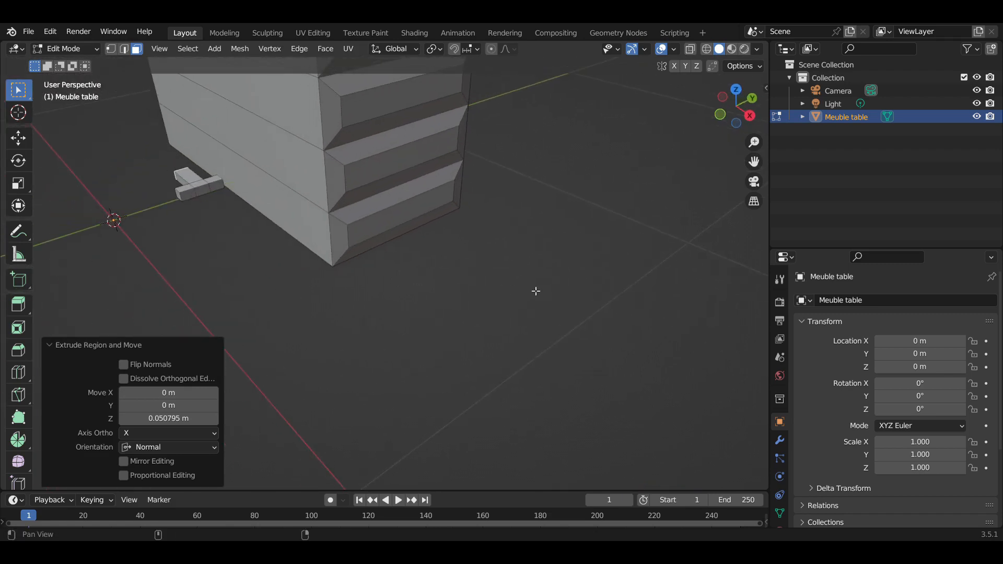
pyautogui.scroll(-4, 526, 281)
pyautogui.scroll(2, 339, 240)
pyautogui.keyDown('alt'); pyautogui.keyDown('shift'); pyautogui.moveTo(340, 241); pyautogui.dragTo(431, 293); pyautogui.keyUp('shift'); pyautogui.keyUp('alt')
pyautogui.scroll(2, 432, 295)
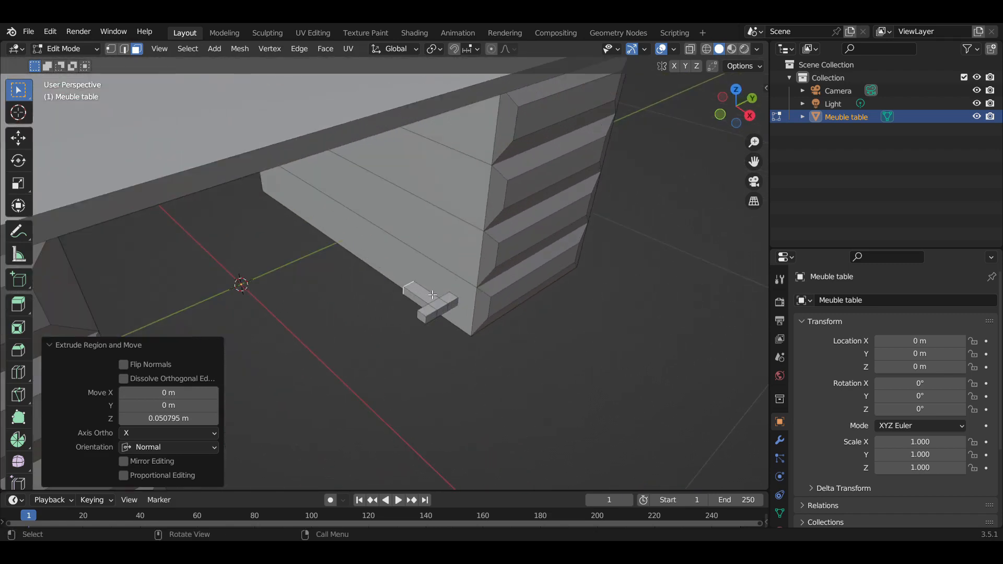
pyautogui.scroll(2, 433, 294)
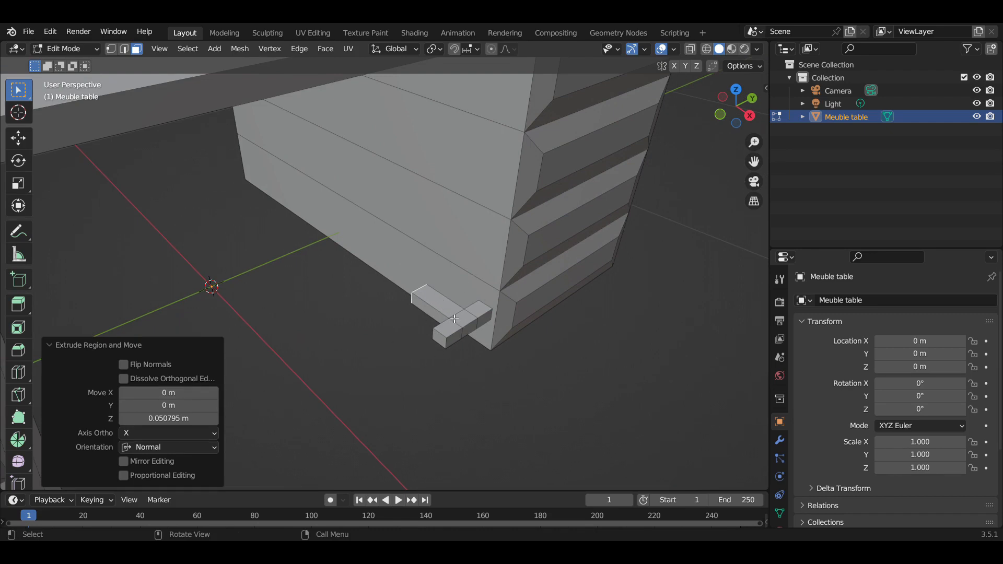
pyautogui.press('l')
pyautogui.scroll(-5, 560, 337)
pyautogui.keyDown('alt'); pyautogui.moveTo(567, 323); pyautogui.dragTo(491, 289); pyautogui.keyUp('alt')
pyautogui.press('g')
pyautogui.press('y')
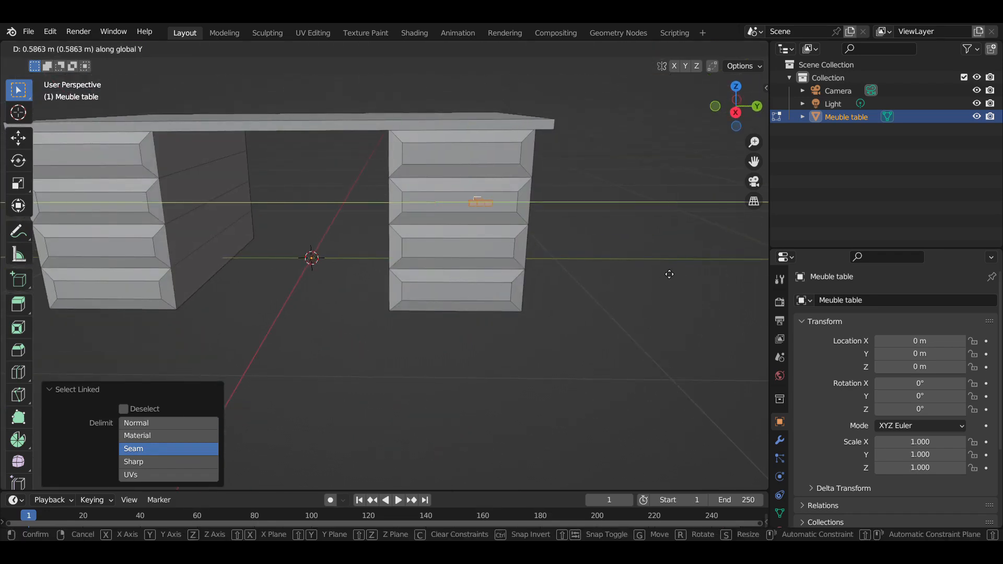
pyautogui.click(652, 273)
pyautogui.scroll(4, 626, 272)
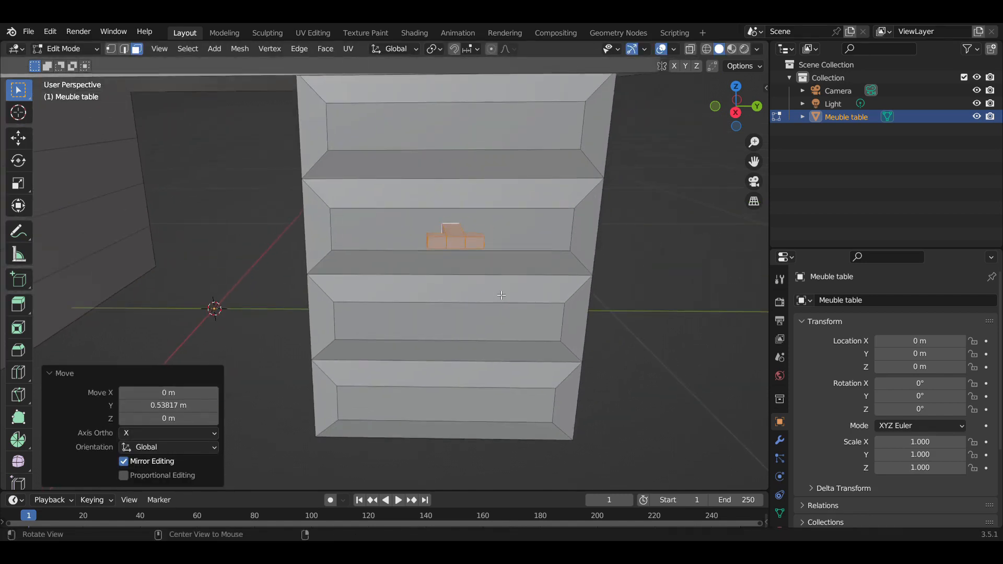
# - Move the handle about -0.140 m along X toward the drawer fronts
pyautogui.keyDown('alt'); pyautogui.moveTo(627, 272); pyautogui.dragTo(590, 294); pyautogui.keyUp('alt')
pyautogui.press('g')
pyautogui.press('x')
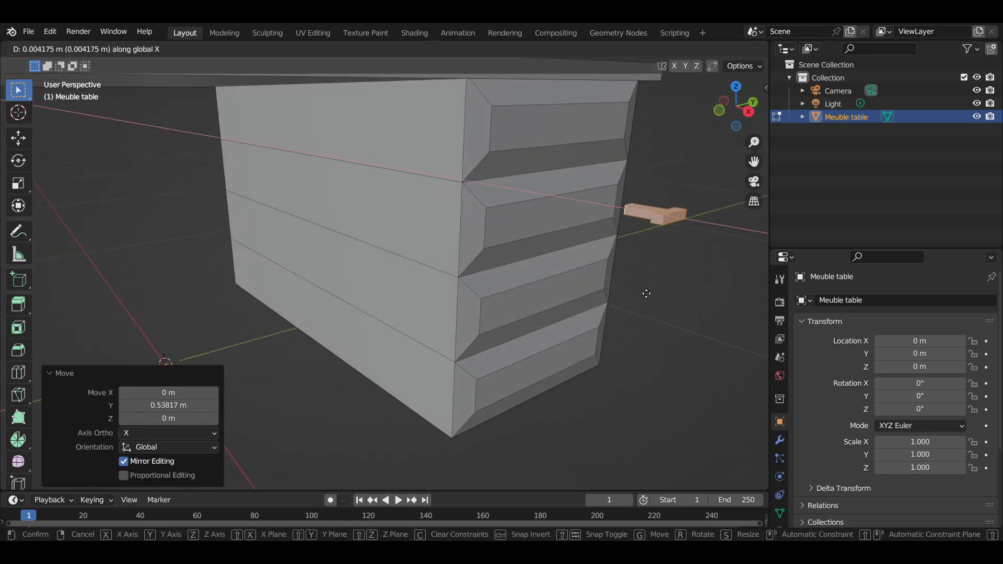
pyautogui.click(564, 273)
pyautogui.moveTo(566, 274); pyautogui.dragTo(503, 276, button='middle')
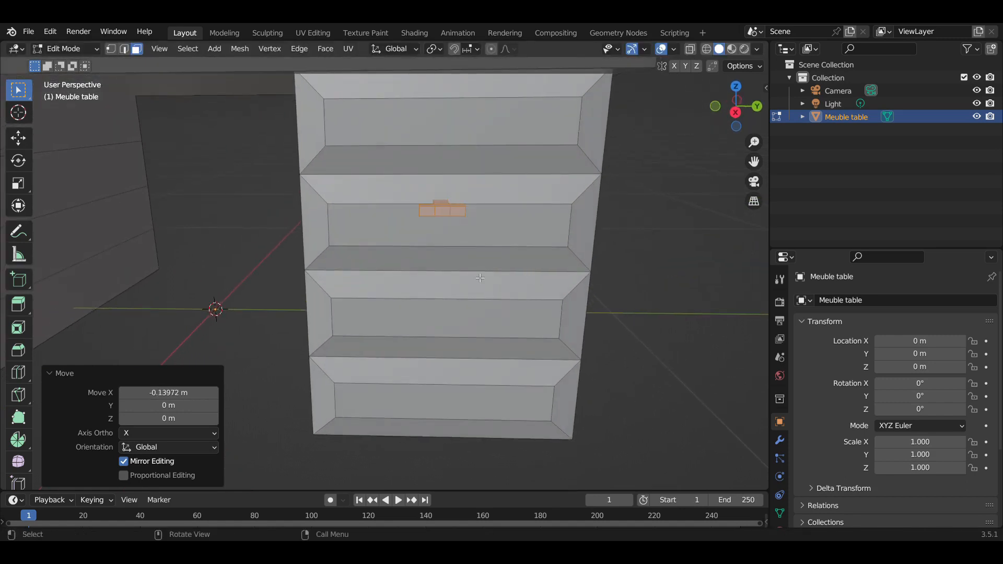
# - Raise the handle about 0.113 m along Z to the top drawer and move it about -0.022 m along X into its panel
pyautogui.press('g')
pyautogui.press('z')
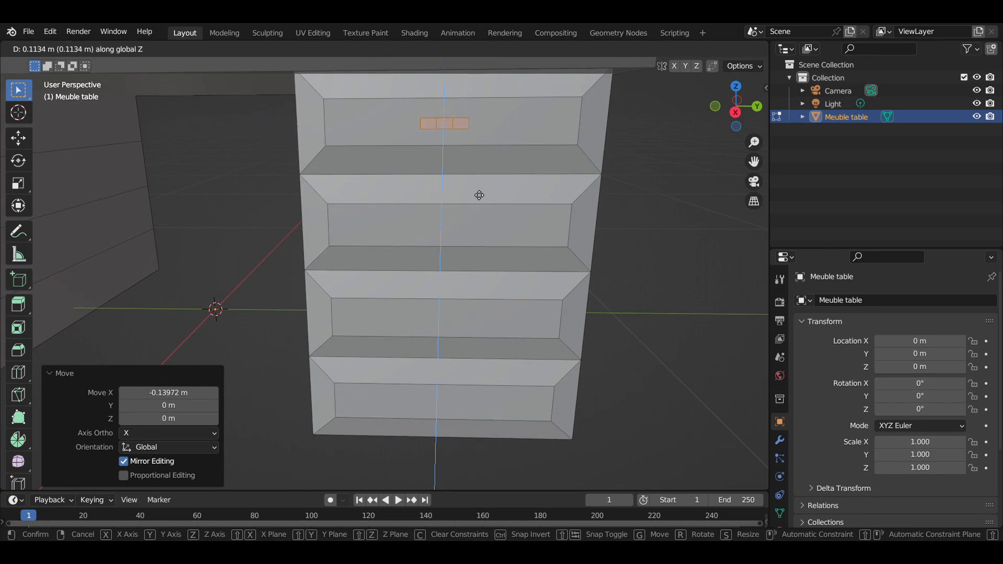
pyautogui.click(479, 194)
pyautogui.moveTo(459, 201); pyautogui.dragTo(639, 201, button='middle')
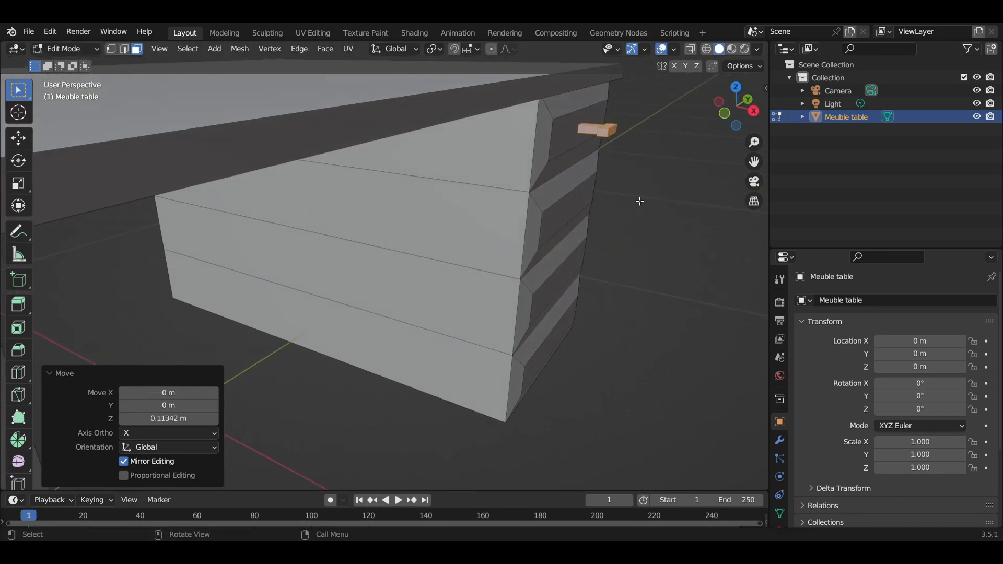
pyautogui.press('g')
pyautogui.press('y')
pyautogui.press('x')
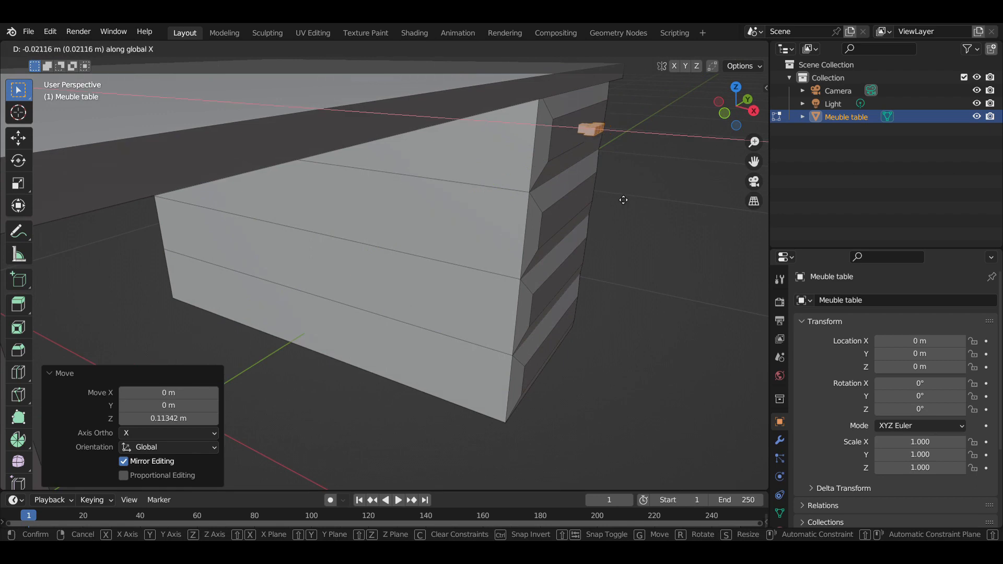
pyautogui.click(629, 205)
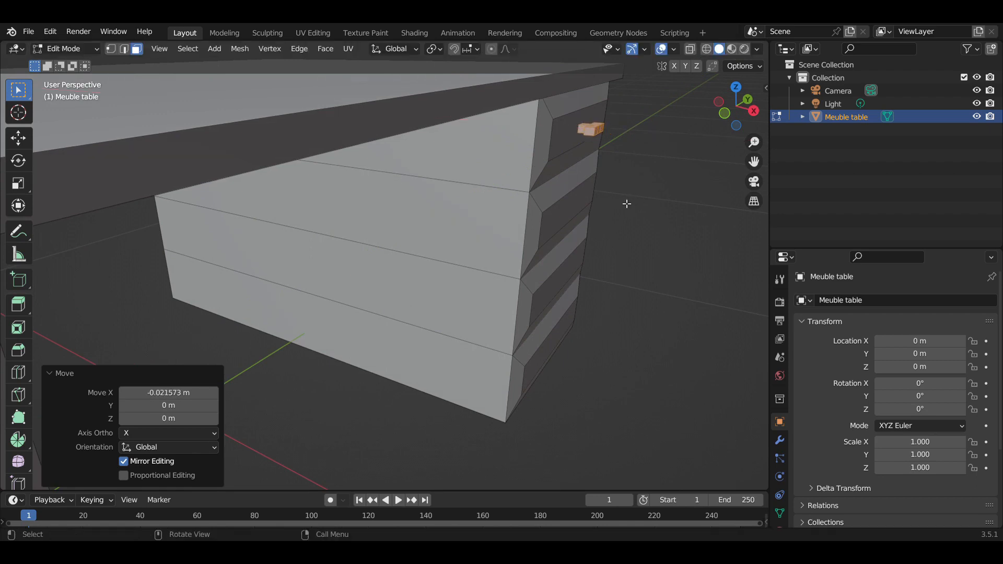
# - Duplicate the top drawer's handle and place the copy about 0.139 m lower along Z on the second drawer
pyautogui.scroll(-5, 634, 213)
pyautogui.moveTo(634, 213); pyautogui.dragTo(445, 260, button='middle')
pyautogui.scroll(3, 451, 265)
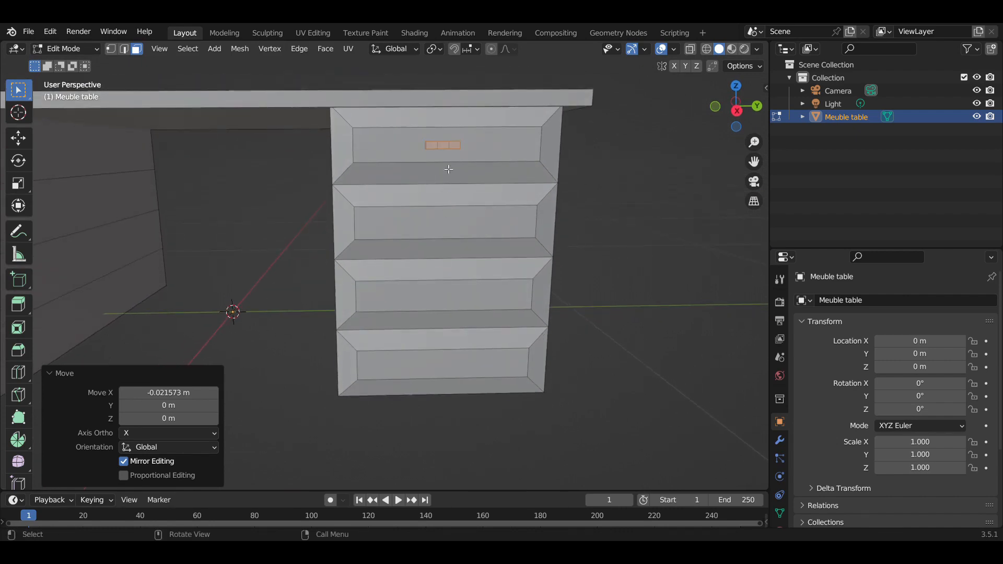
pyautogui.press('g')
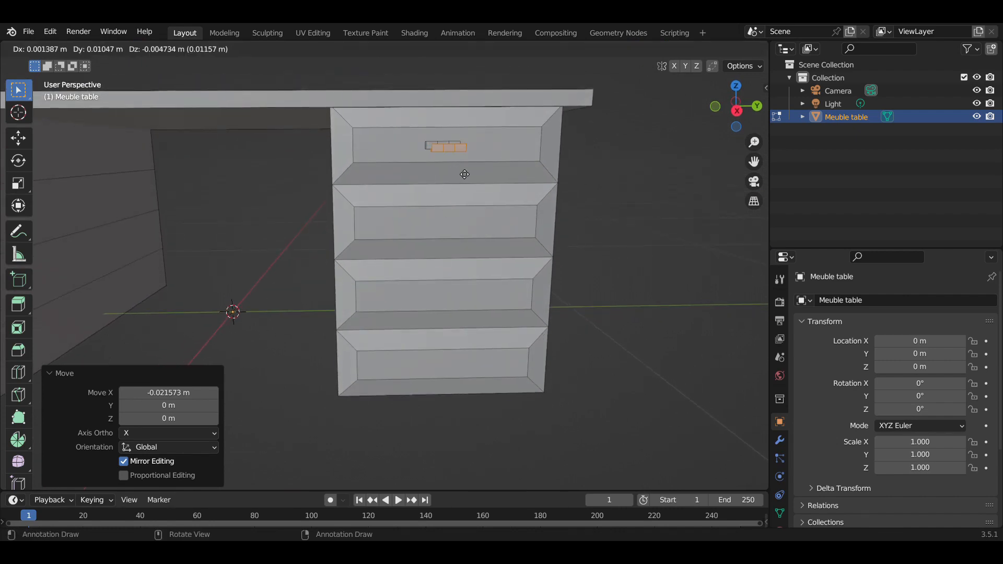
pyautogui.press('z')
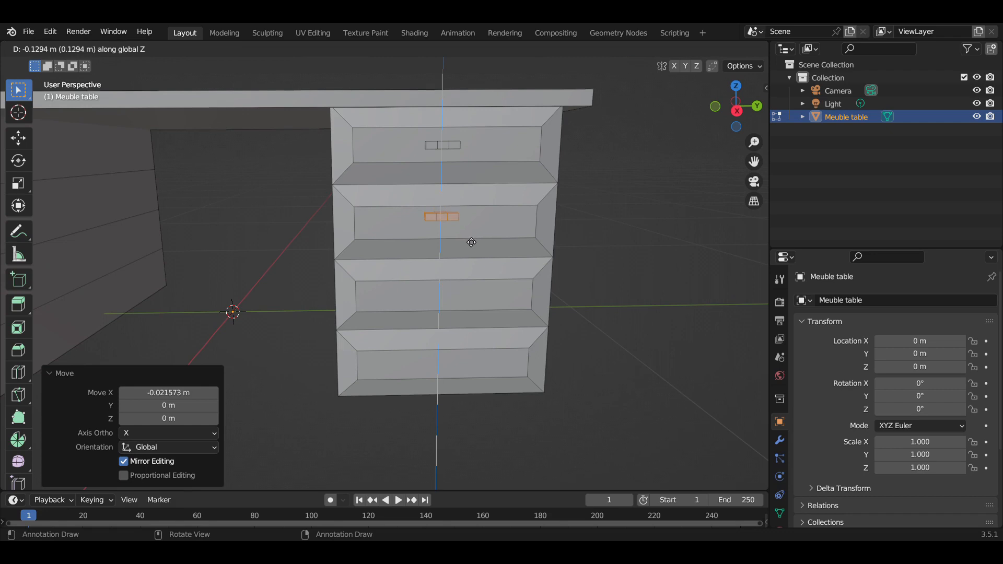
pyautogui.click(473, 247)
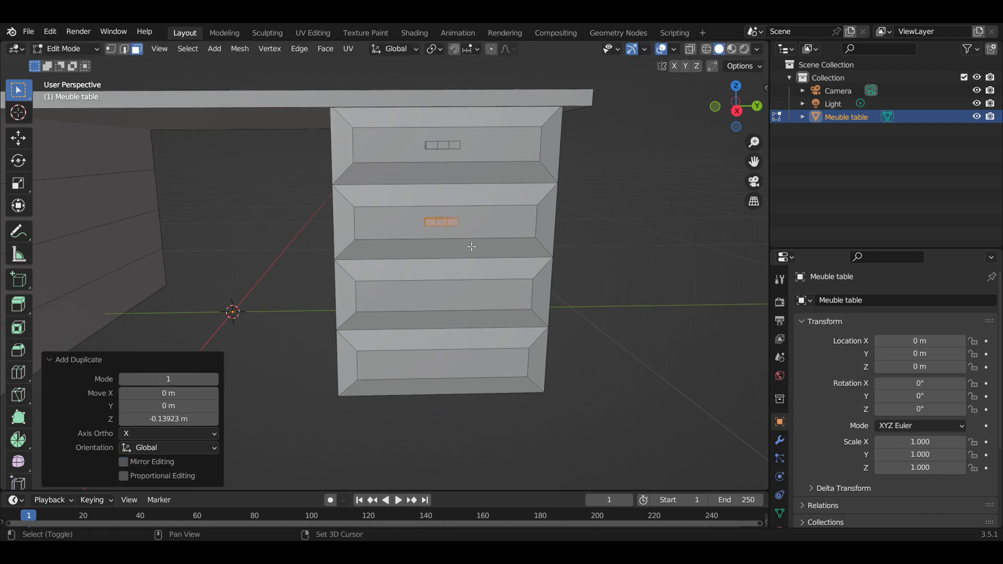
# - Duplicate the handle down along Z onto the third and fourth drawers, by about 0.144 m and 0.148 m
pyautogui.hotkey('shift', 'd')
pyautogui.press('z')
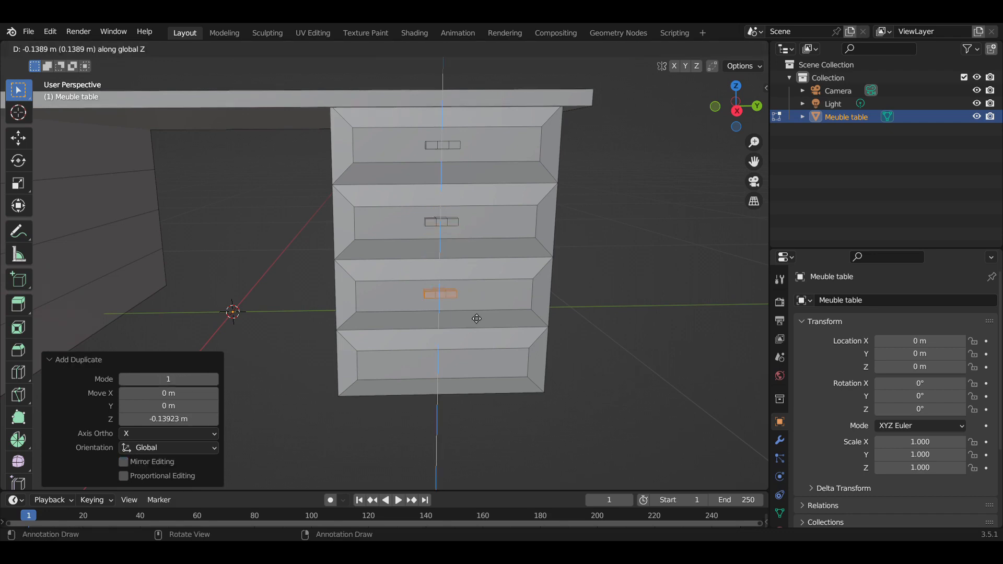
pyautogui.click(477, 321)
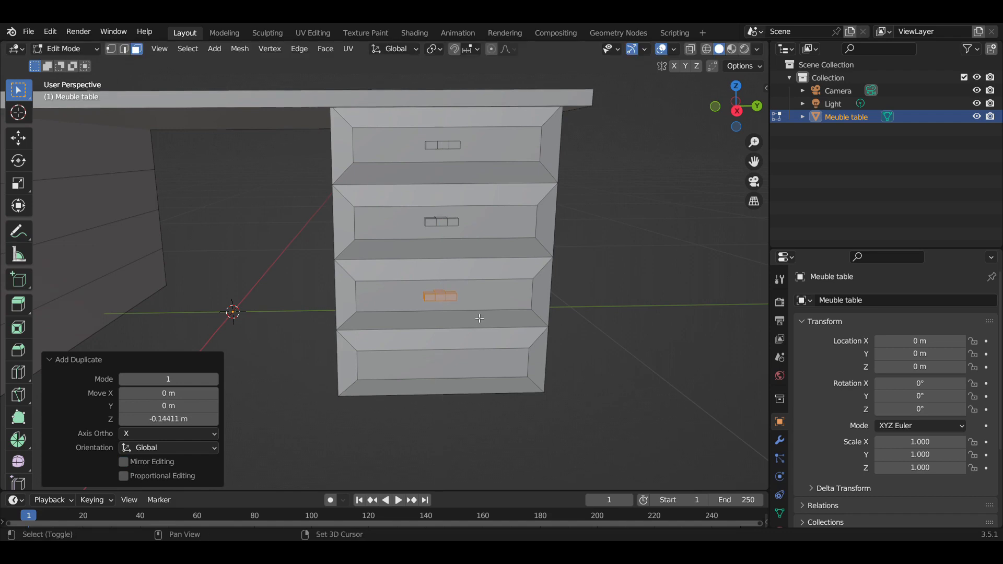
pyautogui.hotkey('shift', 'd')
pyautogui.press('z')
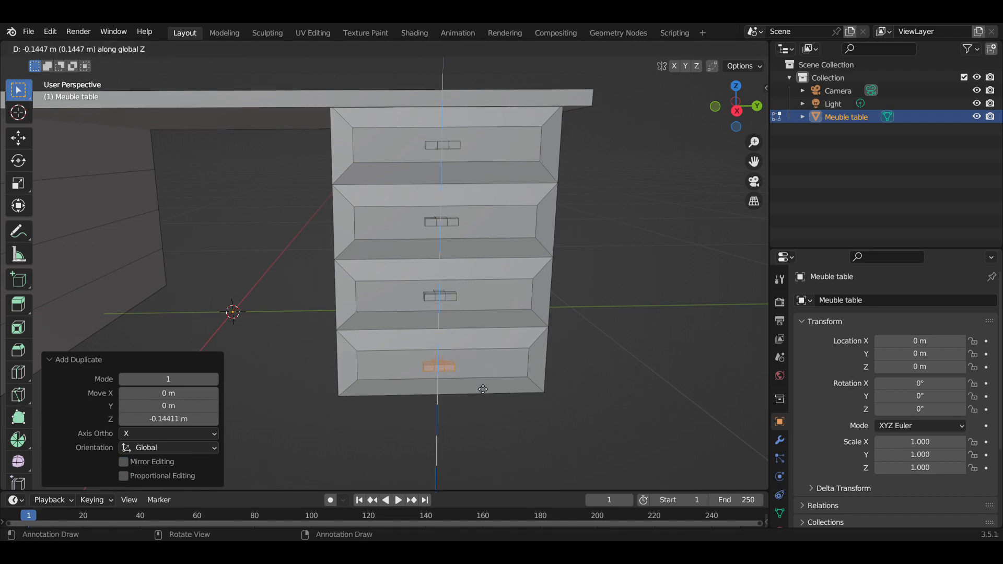
pyautogui.click(483, 390)
# - Select all four handles on the finished drawer block and duplicate them about -1.163 m along Y onto the other block's drawers
pyautogui.moveTo(483, 390); pyautogui.dragTo(379, 358, button='middle')
pyautogui.scroll(2, 434, 319)
pyautogui.scroll(-2, 418, 317)
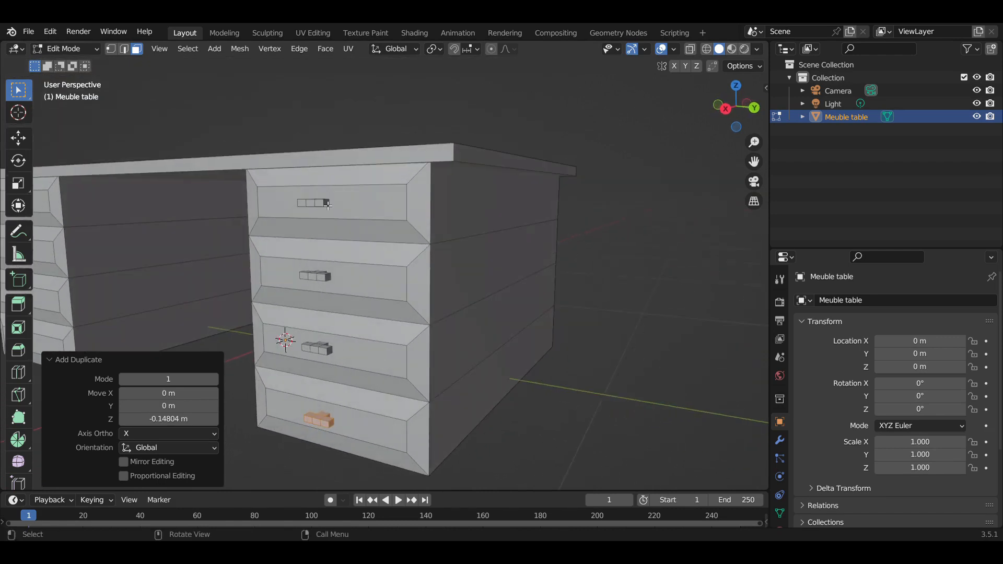
pyautogui.moveTo(343, 294); pyautogui.dragTo(358, 314, button='middle')
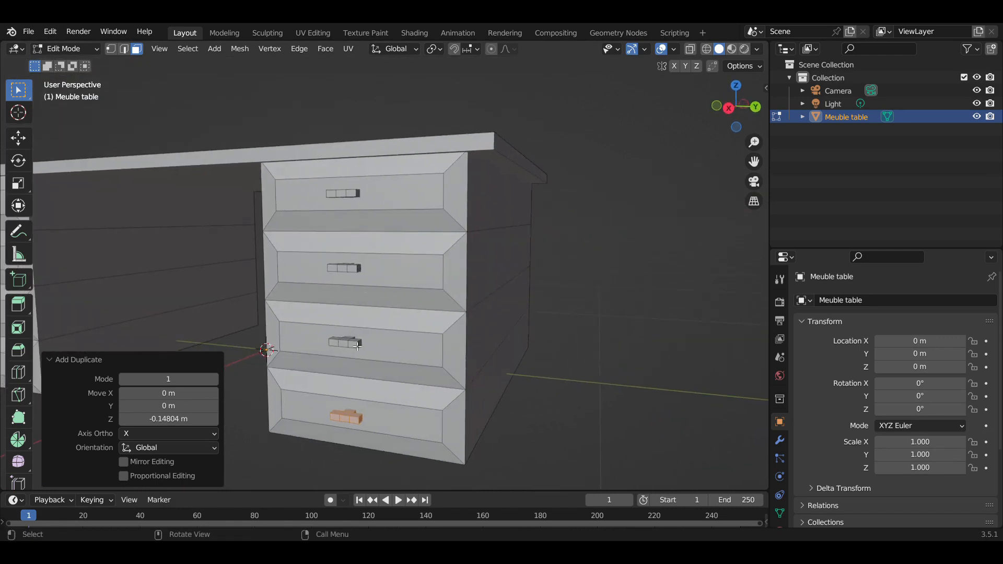
pyautogui.press('l')
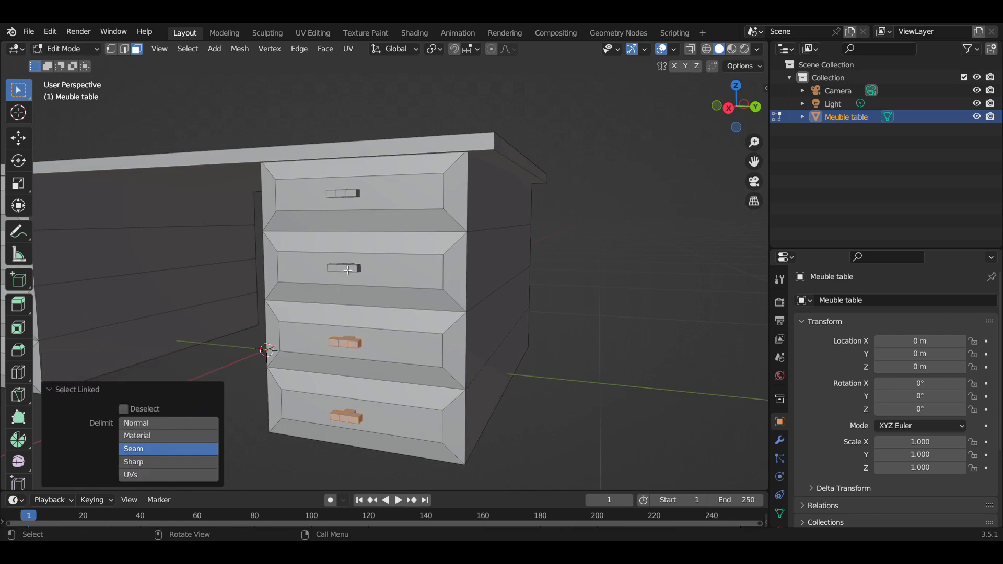
pyautogui.scroll(-4, 357, 197)
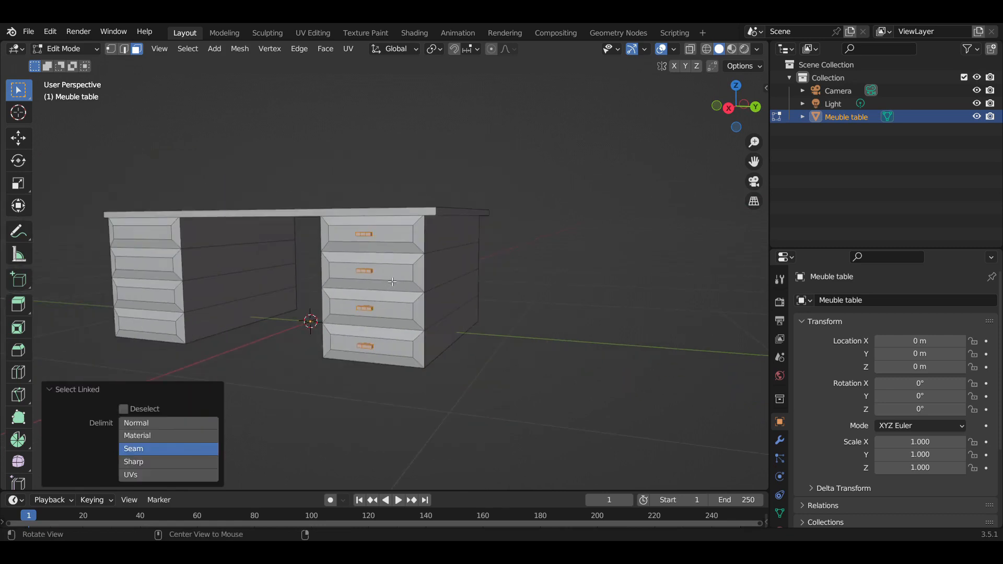
pyautogui.moveTo(395, 283); pyautogui.dragTo(451, 295, button='middle')
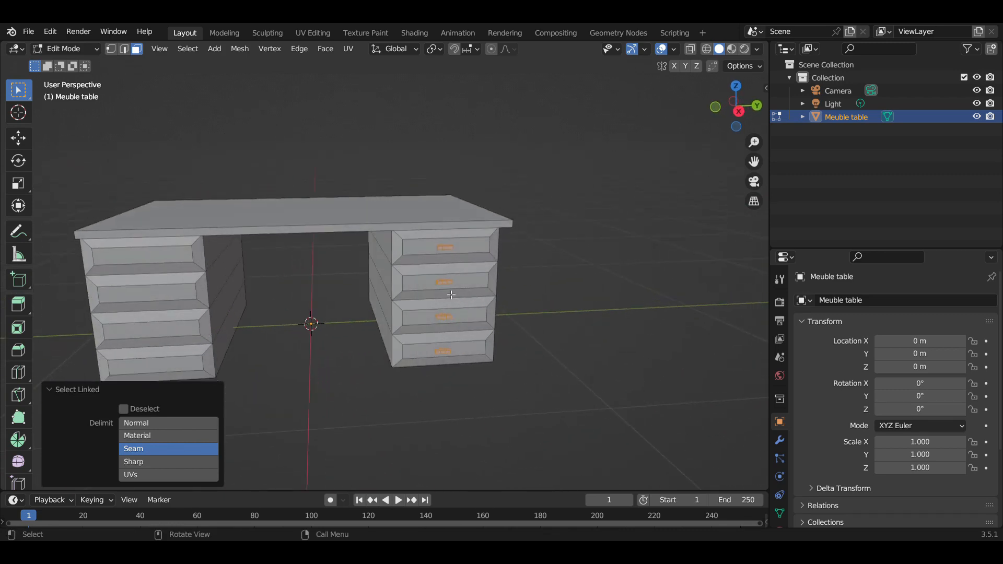
pyautogui.press('g')
pyautogui.press('x')
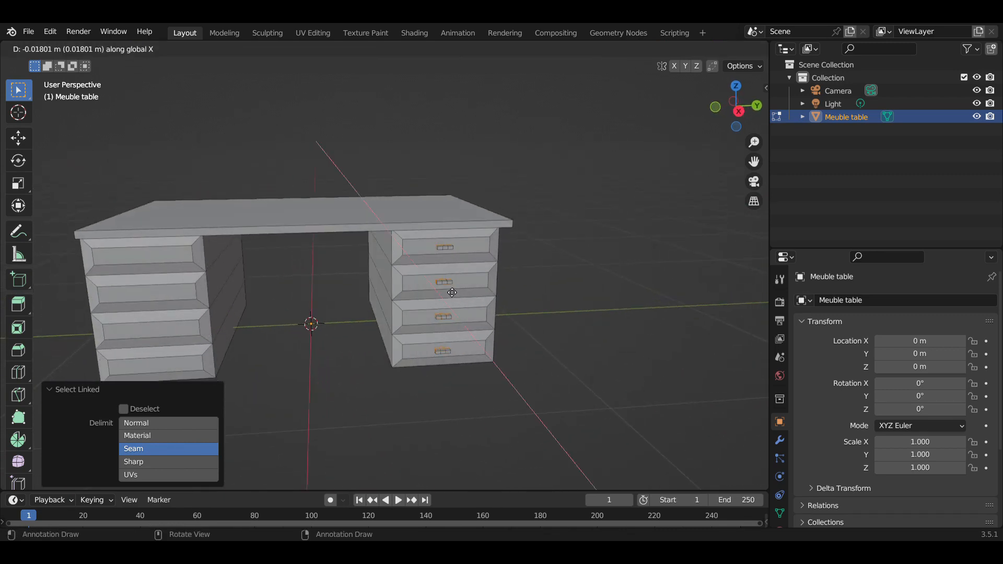
pyautogui.press('y')
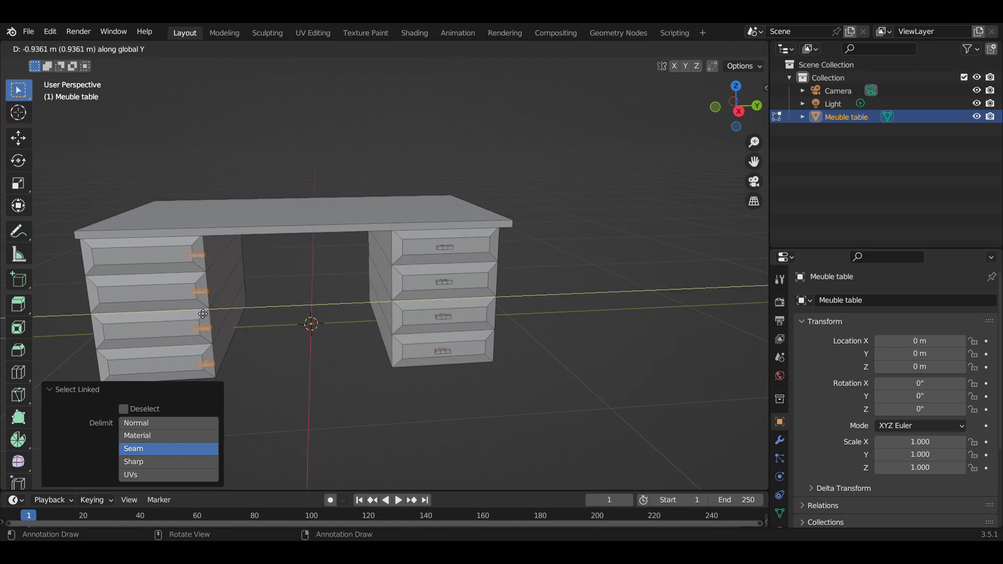
pyautogui.click(148, 313)
pyautogui.scroll(-3, 347, 314)
pyautogui.moveTo(348, 313); pyautogui.dragTo(410, 327, button='middle')
pyautogui.scroll(-2, 410, 327)
pyautogui.scroll(2, 410, 327)
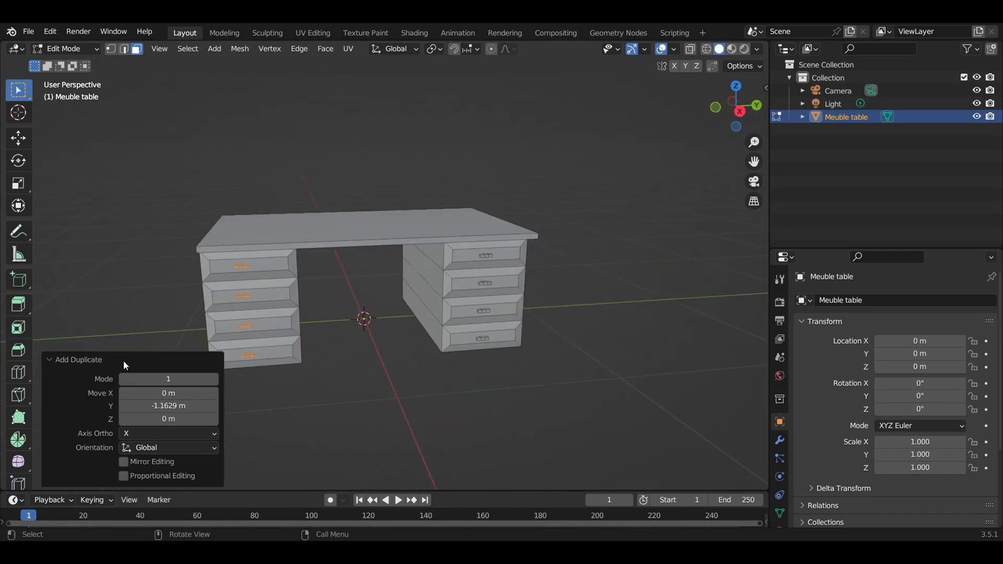
pyautogui.click(52, 358)
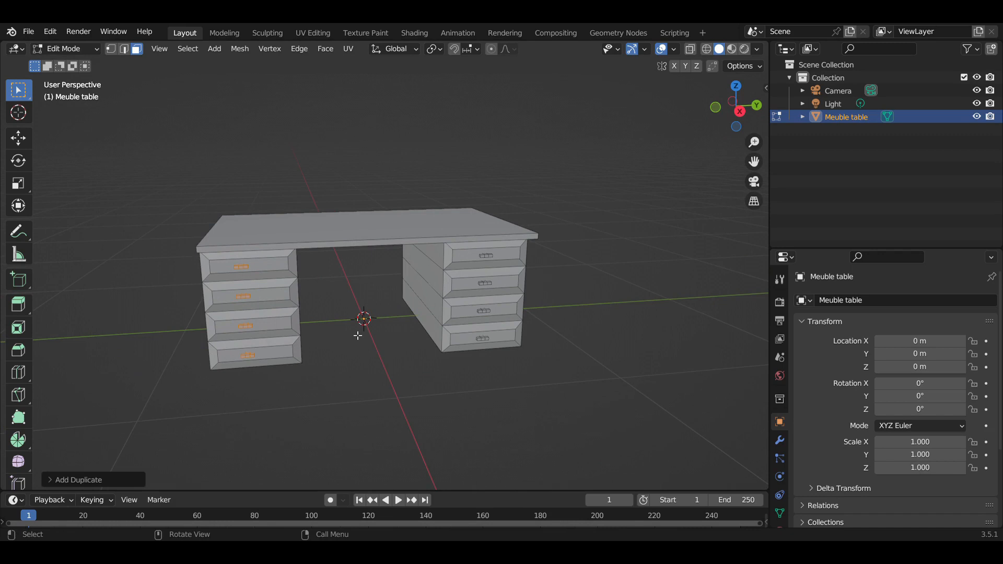
# - Return to Object Mode and add a new cube mesh to the scene
pyautogui.press('Tab')
pyautogui.scroll(-2, 412, 327)
pyautogui.scroll(2, 416, 324)
pyautogui.moveTo(416, 322); pyautogui.dragTo(367, 302, button='middle')
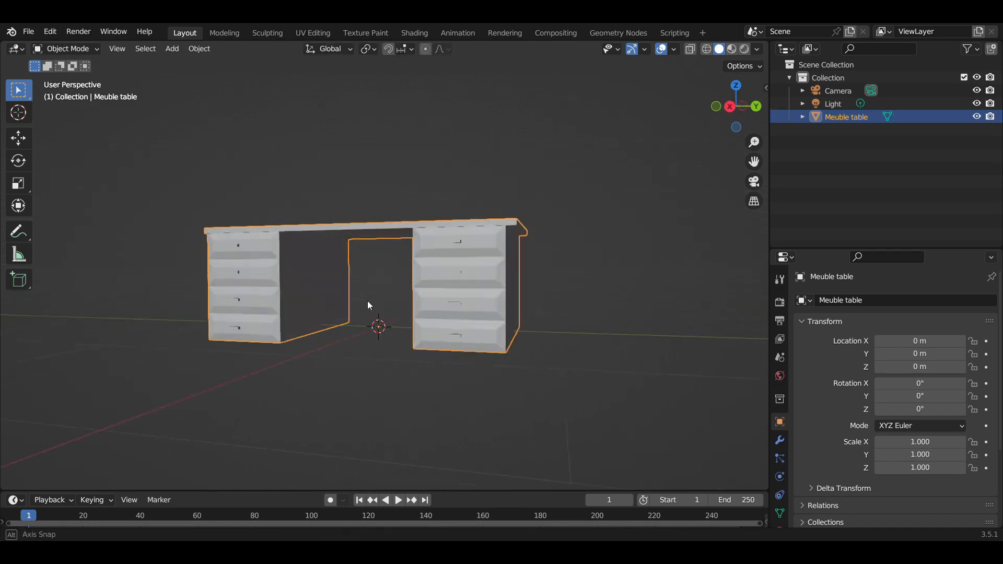
pyautogui.scroll(3, 397, 305)
pyautogui.moveTo(428, 311); pyautogui.dragTo(465, 348, button='middle')
pyautogui.scroll(-3, 492, 323)
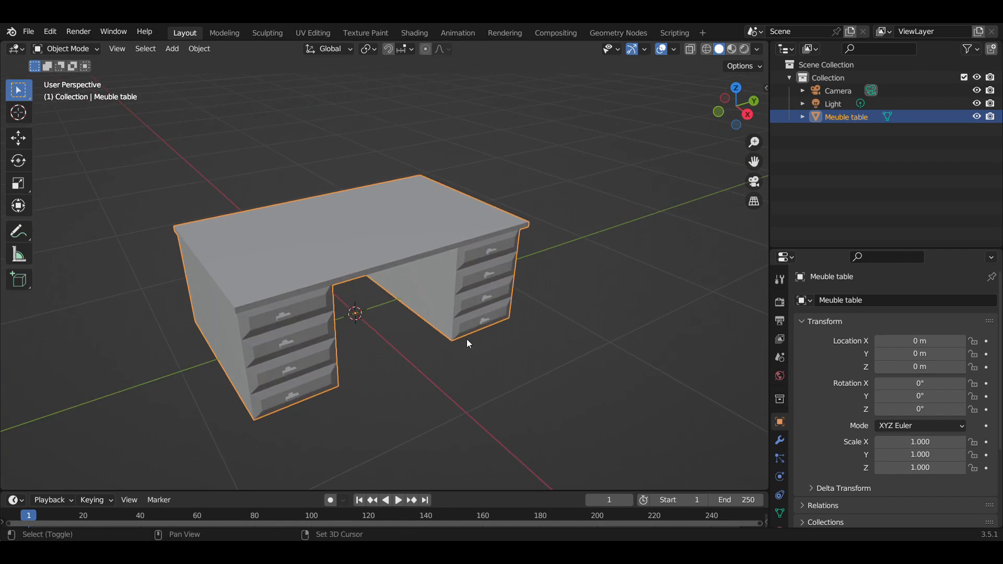
pyautogui.hotkey('shift', 'a')
pyautogui.moveTo(456, 274)
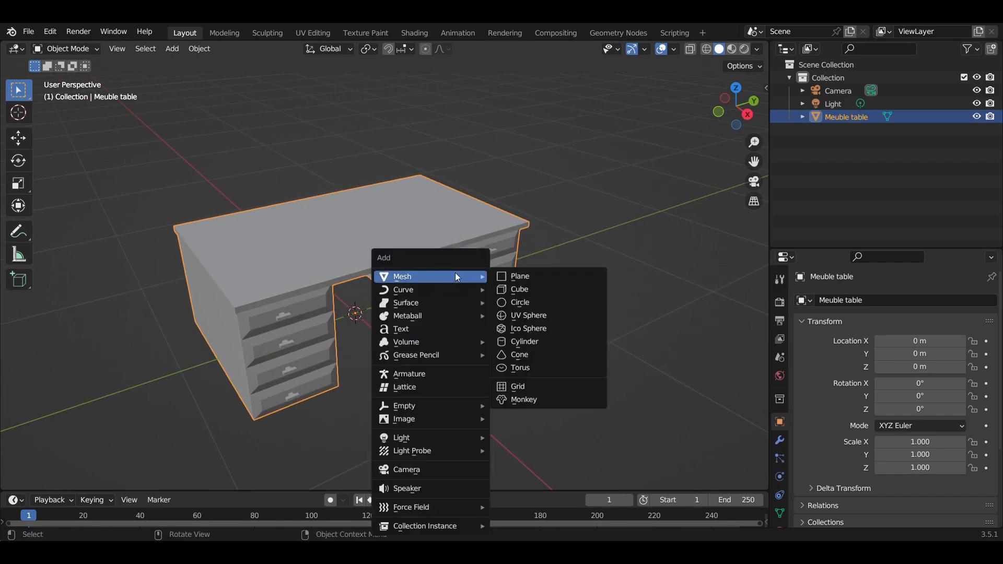
pyautogui.click(546, 288)
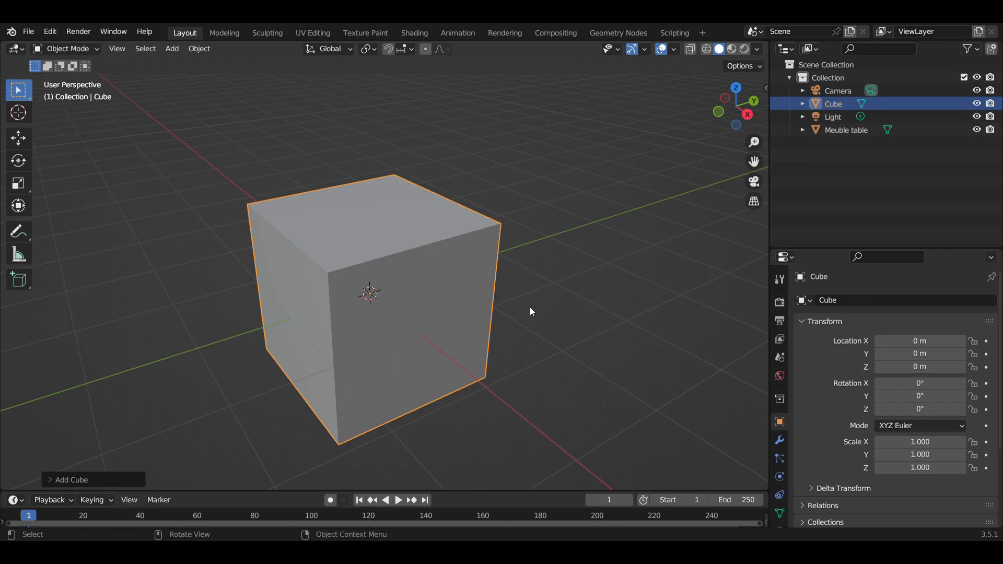
# - Enter Edit Mode on the new cube and rename the object "mur"
pyautogui.press('Tab')
pyautogui.scroll(2, 426, 326)
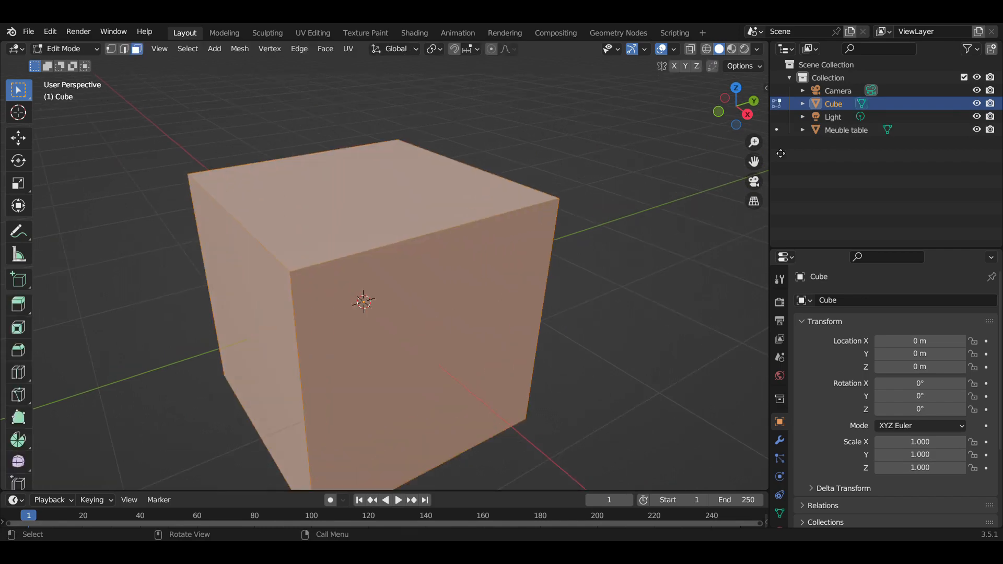
pyautogui.doubleClick(839, 104)
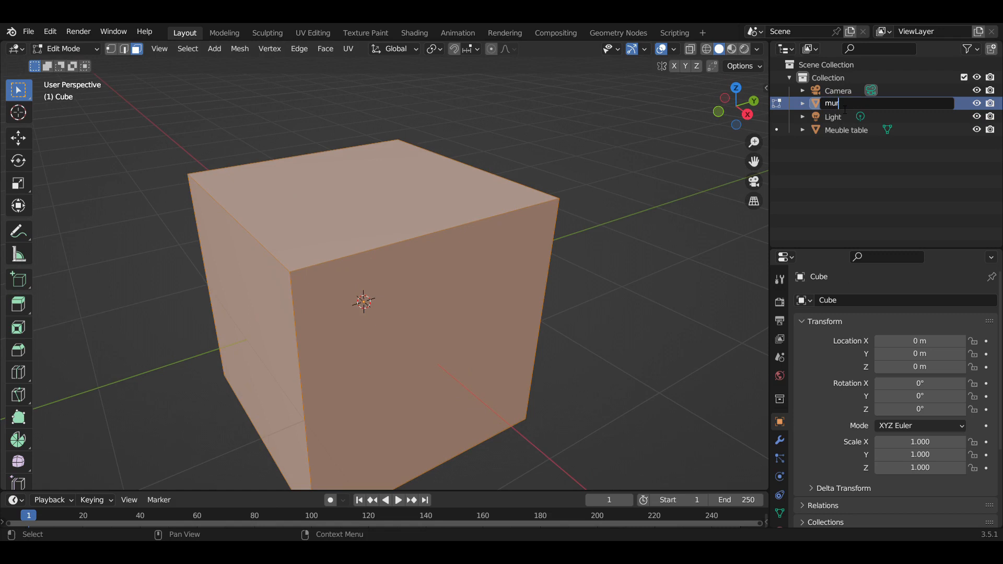
pyautogui.write('mur')
pyautogui.press('Return')
pyautogui.scroll(-4, 431, 245)
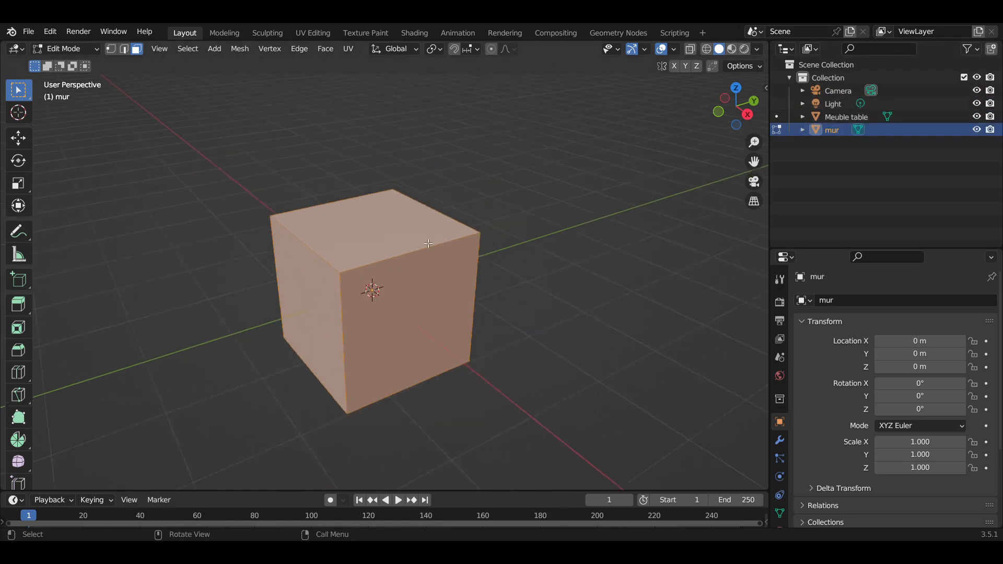
# - Move the mur cube about -1.47 m along X behind the desk and raise it along Z to the desk's base level
pyautogui.press('g')
pyautogui.press('x')
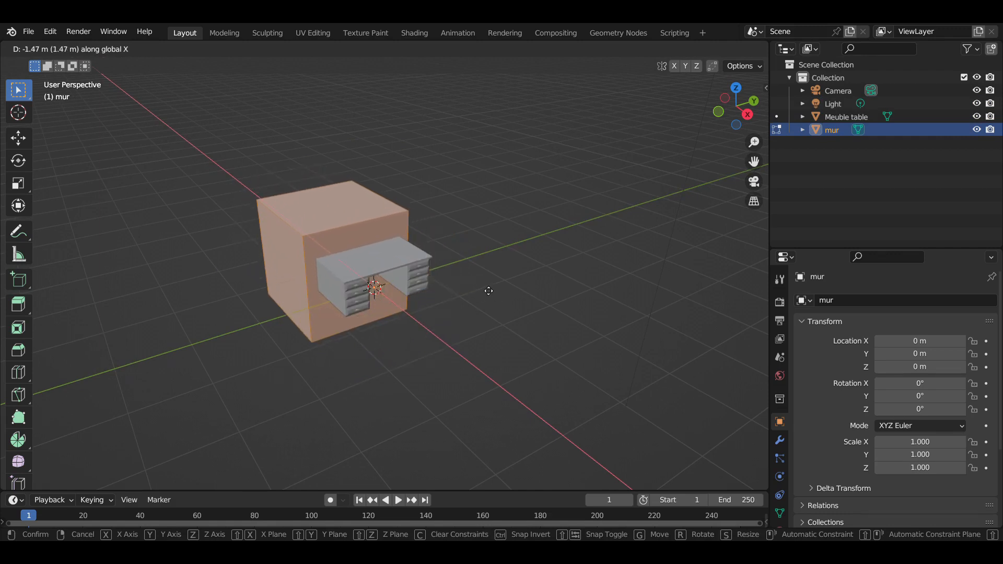
pyautogui.click(487, 284)
pyautogui.scroll(3, 471, 288)
pyautogui.moveTo(463, 290); pyautogui.dragTo(397, 294, button='middle')
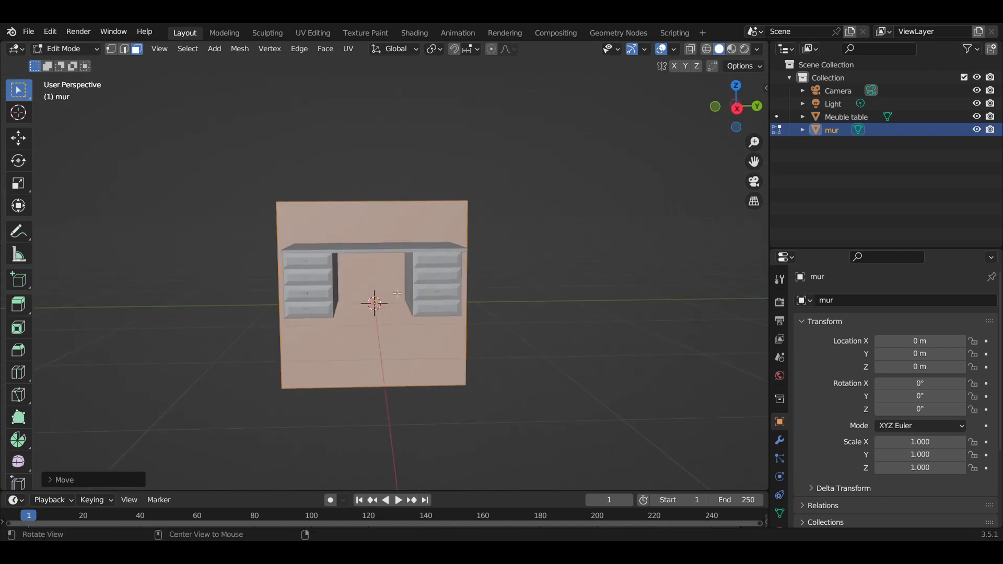
pyautogui.press('g')
pyautogui.press('z')
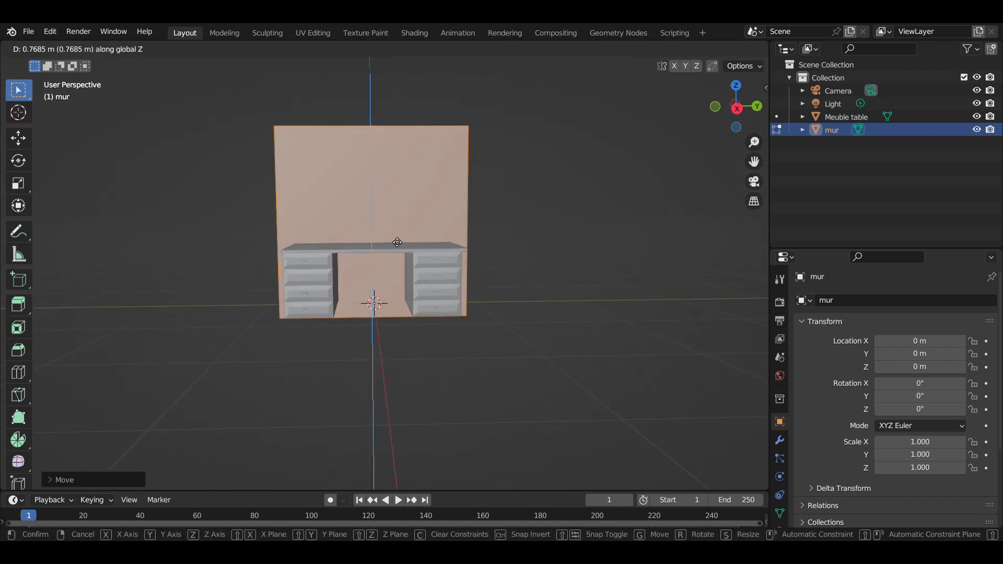
pyautogui.click(396, 255)
# - Scale the mur cube along Y so that it extends well past both sides of the desk
pyautogui.press('s')
pyautogui.press('x')
pyautogui.press('y')
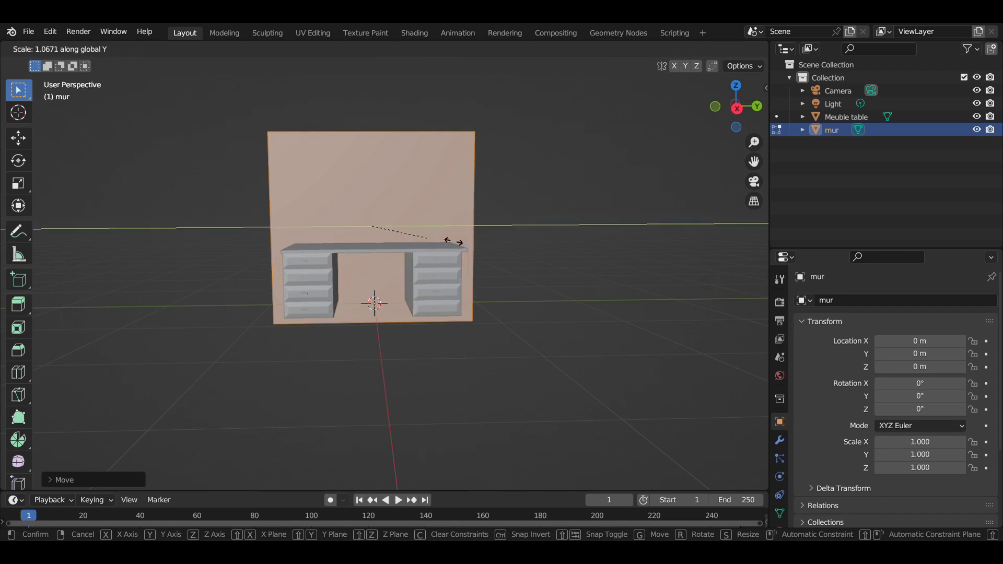
pyautogui.click(530, 238)
# - Scale the mur block along X down to a thin wall panel
pyautogui.moveTo(531, 237); pyautogui.dragTo(410, 262, button='middle')
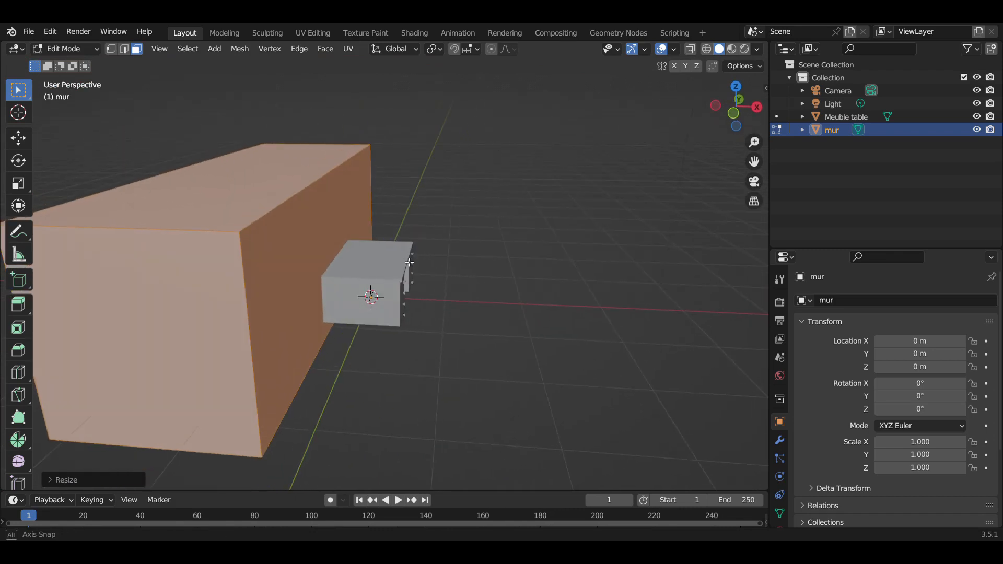
pyautogui.press('s')
pyautogui.press('y')
pyautogui.press('x')
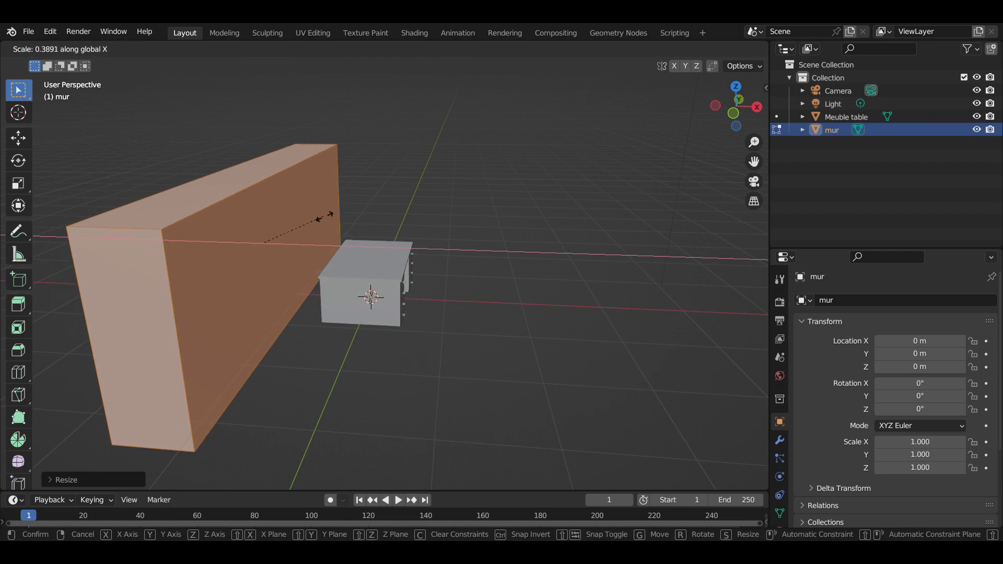
pyautogui.click(297, 242)
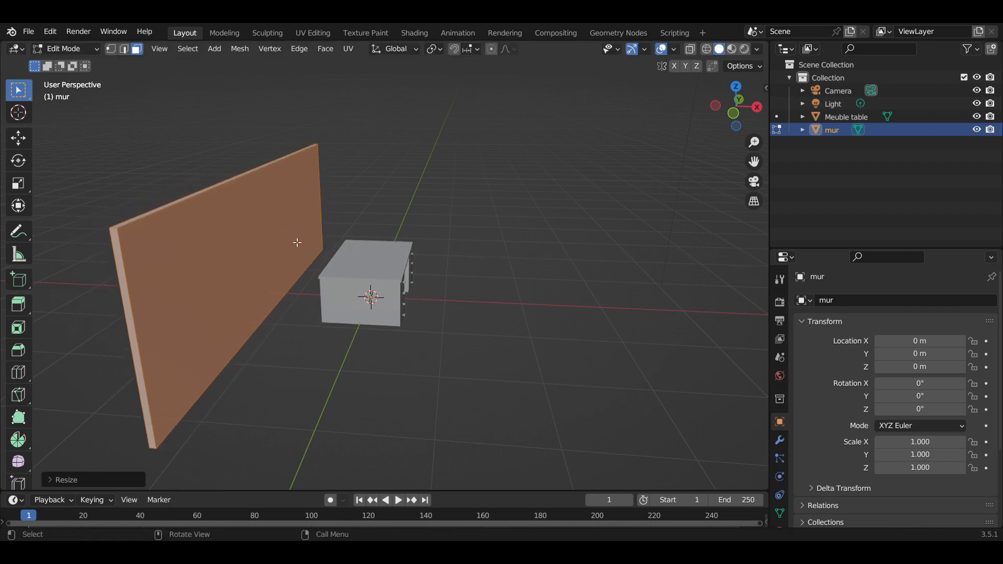
# - Move the wall panel along X up to the back of the desk
pyautogui.press('g')
pyautogui.press('y')
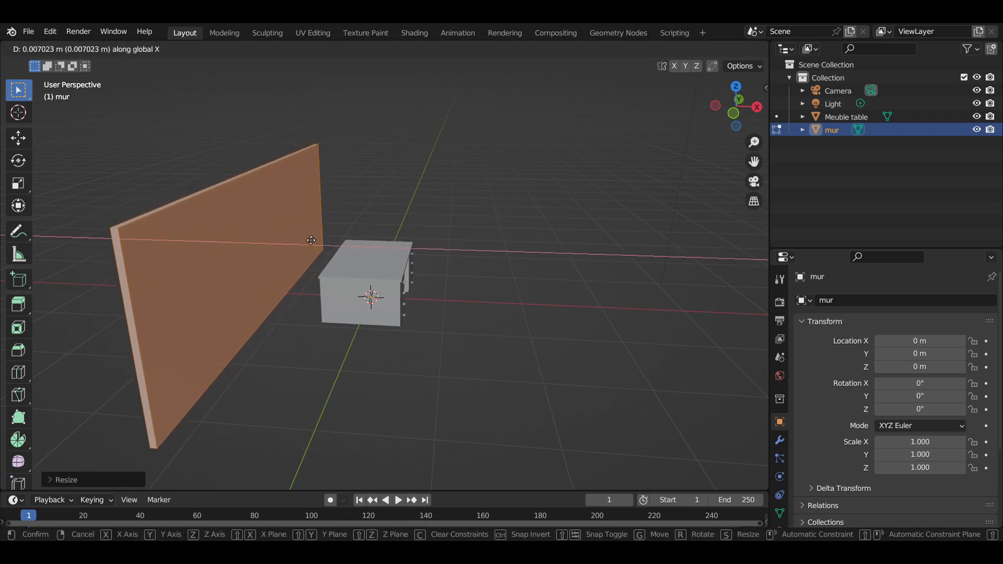
pyautogui.click(459, 247)
pyautogui.moveTo(459, 247); pyautogui.dragTo(418, 269, button='middle')
pyautogui.scroll(4, 417, 269)
pyautogui.scroll(4, 380, 219)
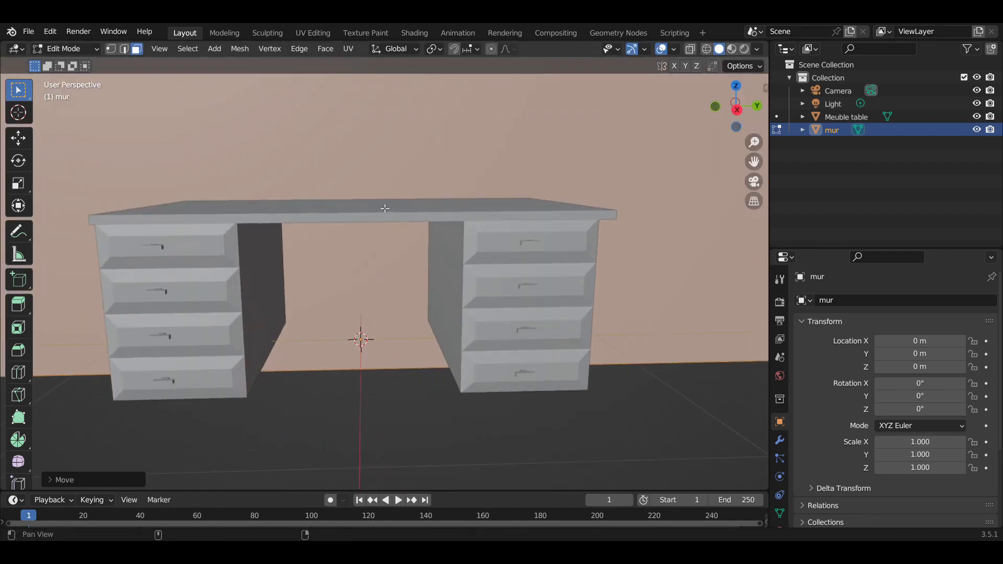
pyautogui.moveTo(381, 206); pyautogui.dragTo(354, 221, button='middle')
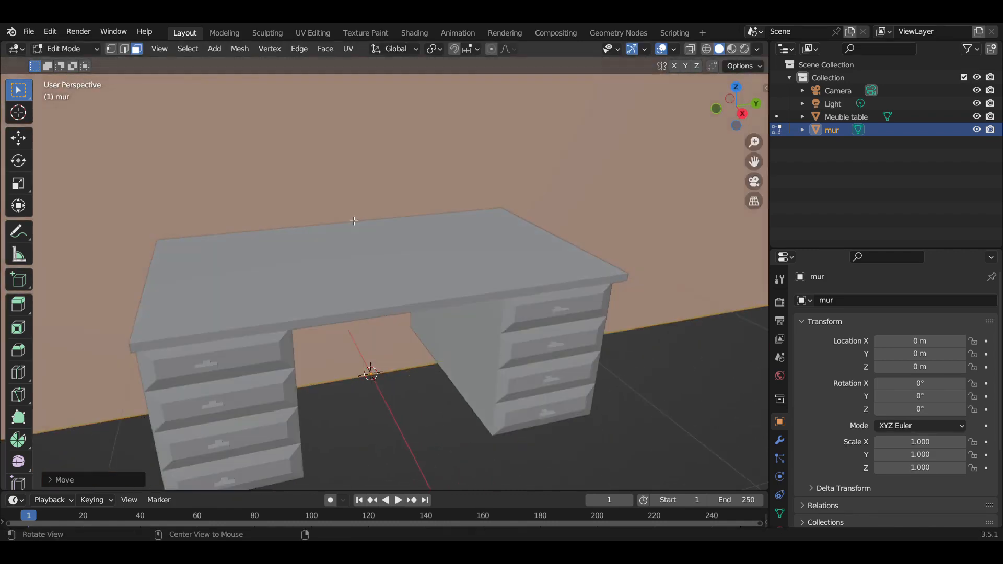
pyautogui.scroll(-4, 321, 258)
pyautogui.keyDown('alt'); pyautogui.moveTo(309, 263); pyautogui.dragTo(319, 228); pyautogui.keyUp('alt')
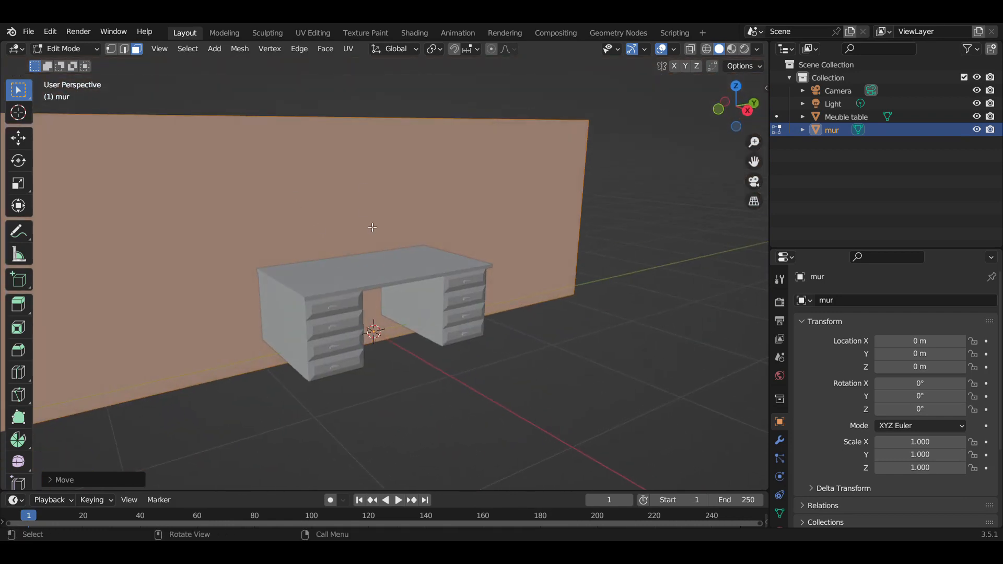
pyautogui.moveTo(543, 184); pyautogui.dragTo(314, 274, button='middle')
pyautogui.scroll(-4, 314, 275)
# - Switch to Object Mode and add a plane under the desk as a separate floor object
pyautogui.hotkey('shift', 'a')
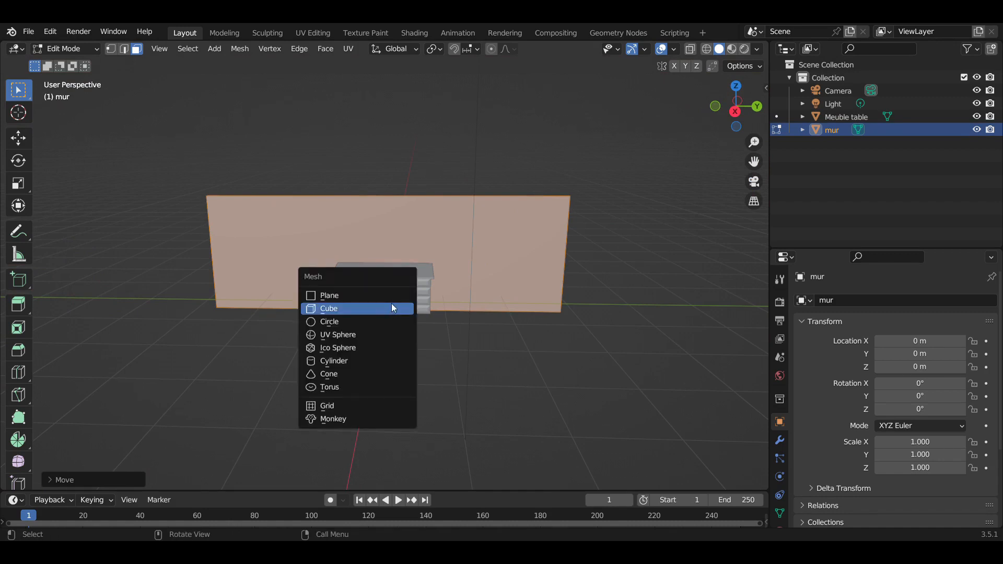
pyautogui.click(99, 49)
pyautogui.click(86, 64)
pyautogui.scroll(3, 417, 228)
pyautogui.moveTo(416, 228); pyautogui.dragTo(387, 229, button='middle')
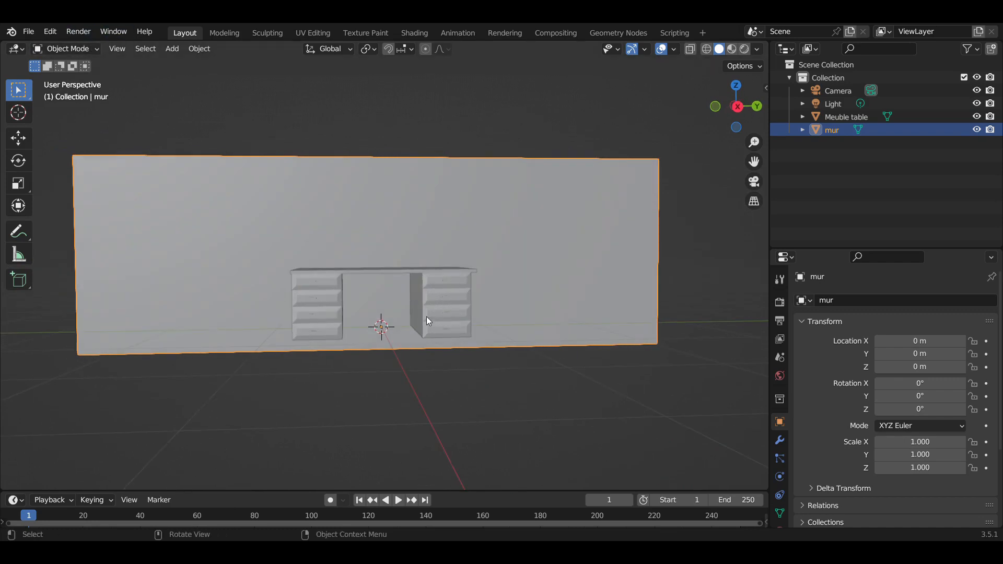
pyautogui.hotkey('shift', 'a')
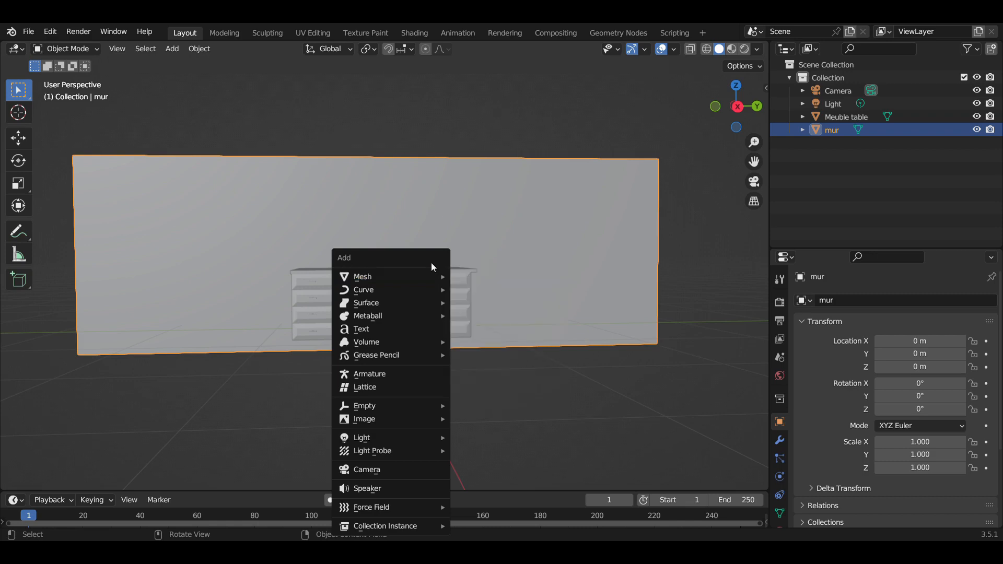
pyautogui.moveTo(438, 279)
pyautogui.click(515, 278)
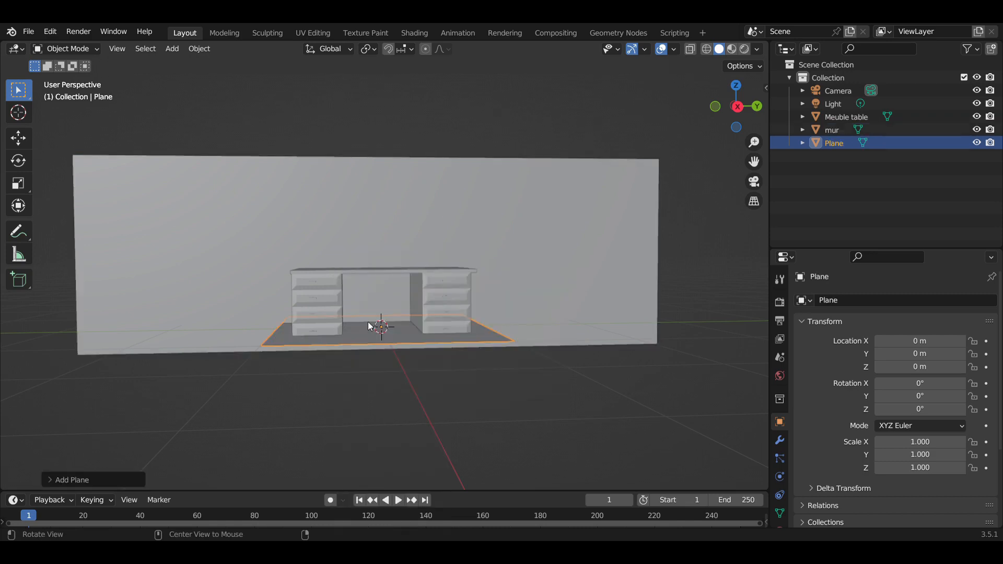
# - Scale the floor plane's mesh uniformly to about 3 times its size in Edit Mode
pyautogui.keyDown('alt'); pyautogui.scroll(-1, 370, 322); pyautogui.keyUp('alt')
pyautogui.scroll(-3, 360, 317)
pyautogui.keyDown('alt'); pyautogui.moveTo(347, 314); pyautogui.dragTo(426, 349); pyautogui.keyUp('alt')
pyautogui.scroll(3, 424, 342)
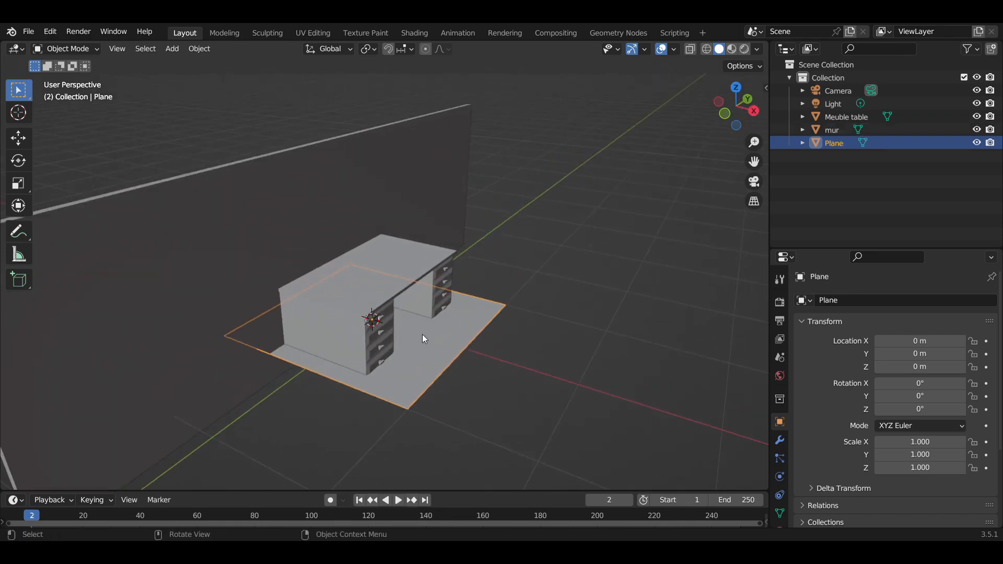
pyautogui.scroll(2, 424, 339)
pyautogui.press('Tab')
pyautogui.moveTo(596, 306); pyautogui.dragTo(567, 277, button='middle')
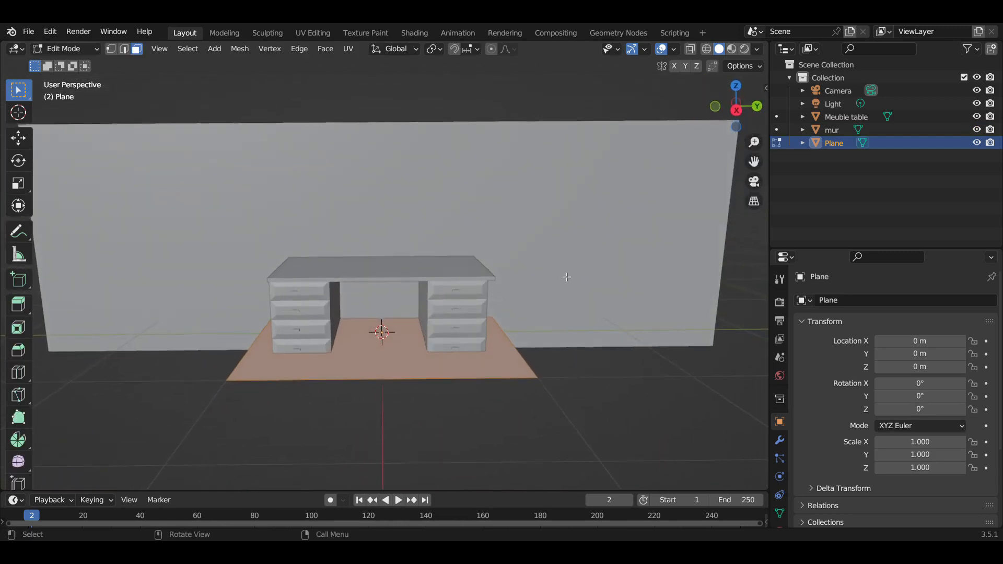
pyautogui.press('s')
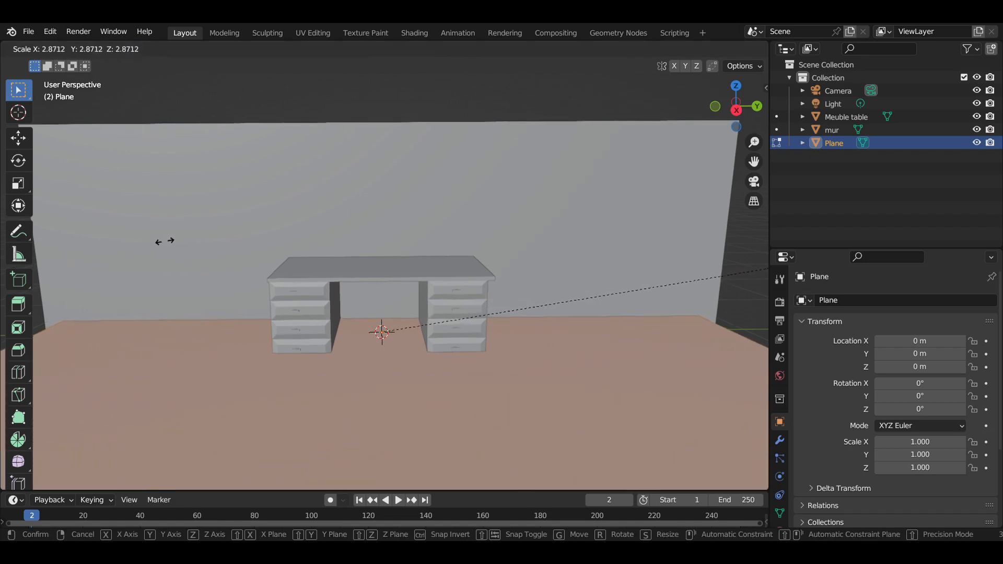
pyautogui.click(209, 237)
pyautogui.moveTo(400, 362); pyautogui.dragTo(430, 329, button='middle')
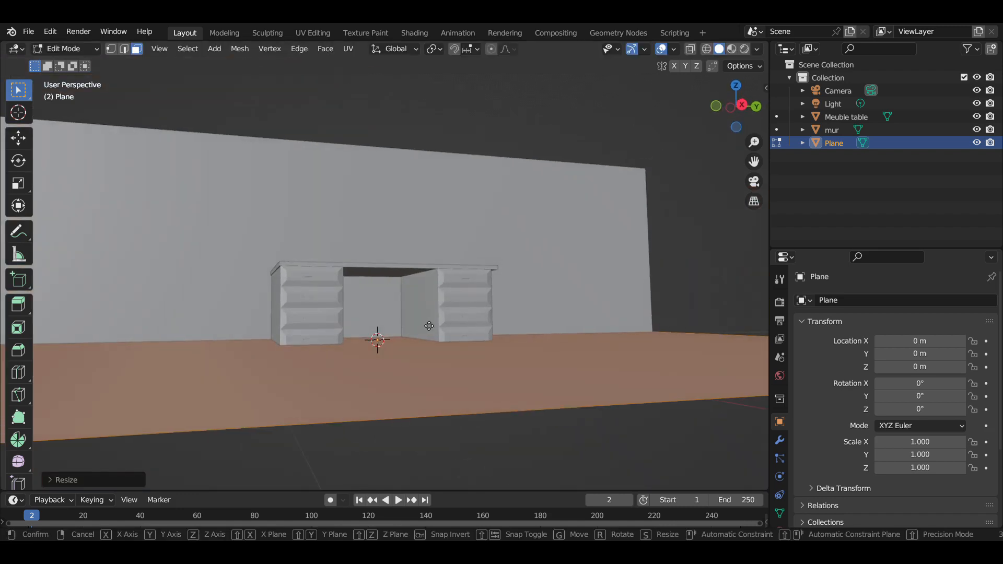
# - Lower the floor plane's mesh slightly along Z to the base of the desk
pyautogui.press('g')
pyautogui.press('z')
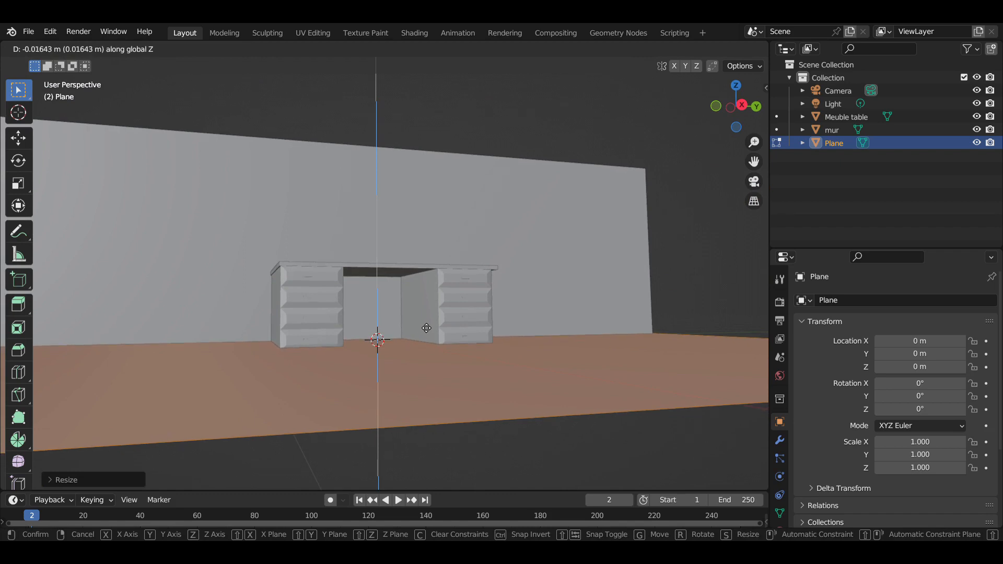
pyautogui.click(423, 330)
# - Examine how the floor meets the desk and the back wall from the side, from the front and up close
pyautogui.moveTo(423, 330); pyautogui.dragTo(199, 340, button='middle')
pyautogui.scroll(3, 434, 278)
pyautogui.scroll(-2, 434, 278)
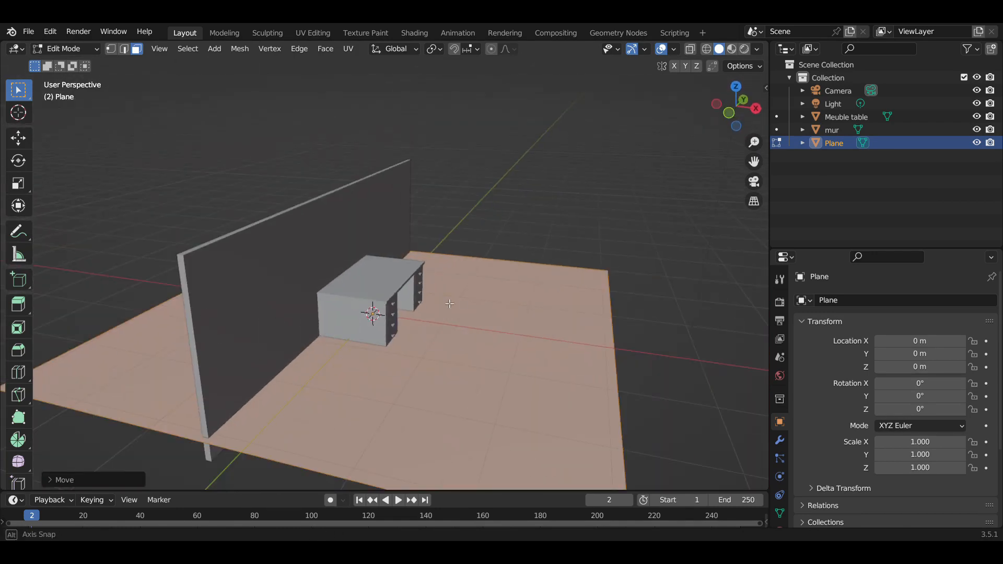
pyautogui.moveTo(449, 304); pyautogui.dragTo(381, 314, button='middle')
pyautogui.scroll(3, 382, 314)
pyautogui.moveTo(393, 259); pyautogui.dragTo(330, 238, button='middle')
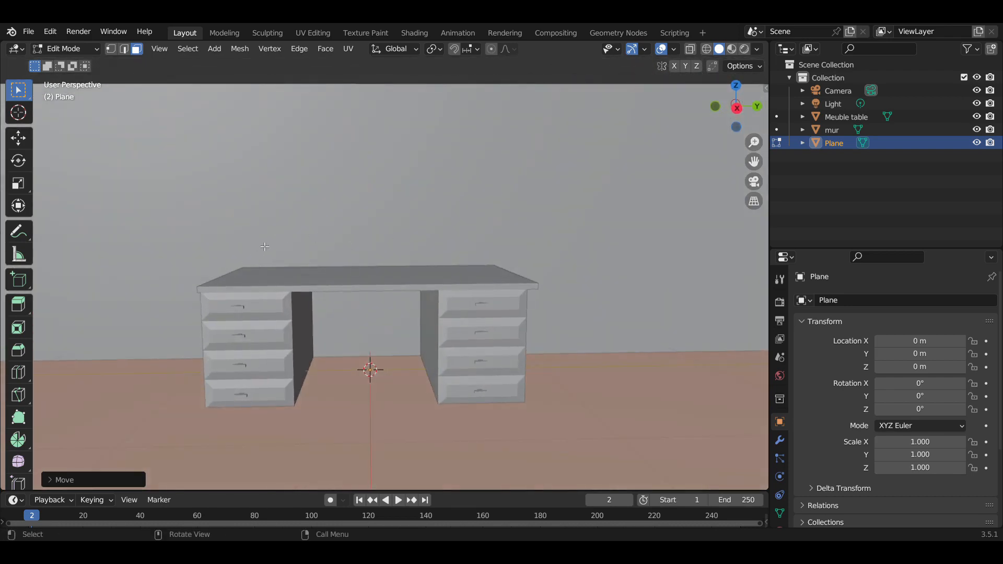
pyautogui.moveTo(512, 287); pyautogui.dragTo(573, 318, button='middle')
pyautogui.moveTo(486, 354); pyautogui.dragTo(364, 377, button='middle')
pyautogui.scroll(4, 358, 414)
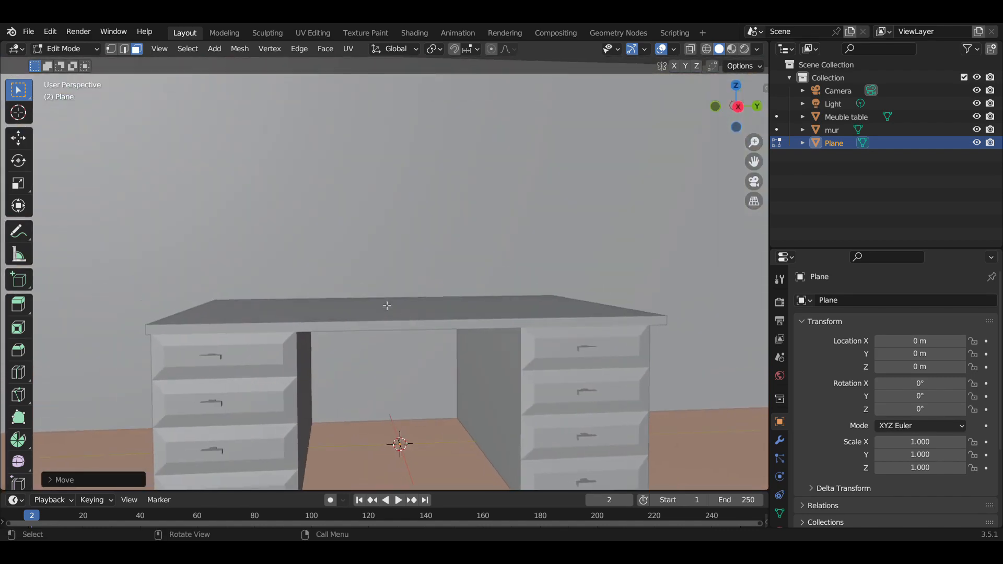
pyautogui.scroll(-5, 387, 306)
# - Return to Object Mode and inspect the desk, wall and floor together from several angles
pyautogui.press('Tab')
pyautogui.moveTo(380, 293); pyautogui.dragTo(350, 326, button='middle')
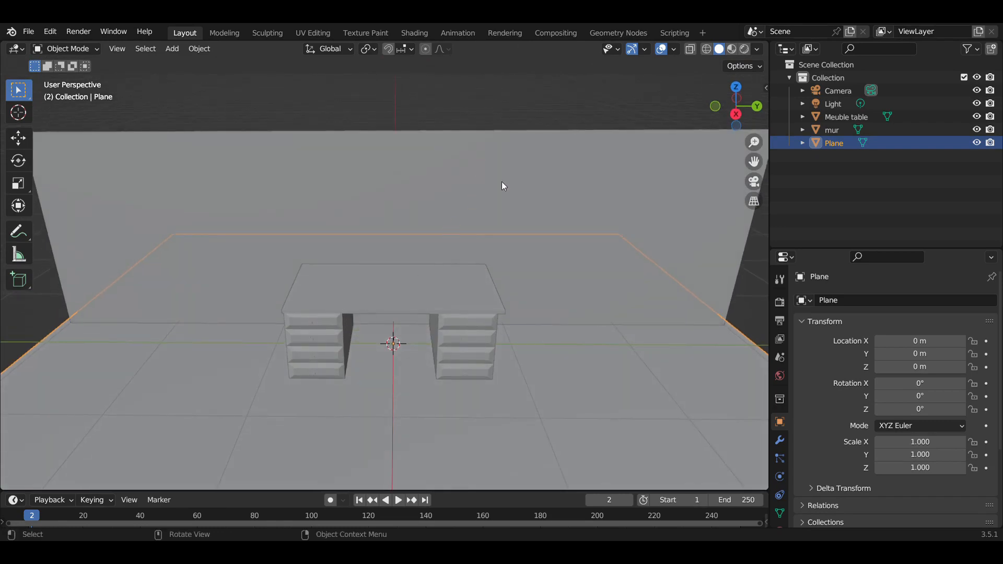
pyautogui.moveTo(401, 295); pyautogui.dragTo(476, 245, button='middle')
pyautogui.keyDown('alt'); pyautogui.moveTo(477, 242); pyautogui.dragTo(397, 241); pyautogui.keyUp('alt')
pyautogui.scroll(2, 366, 238)
pyautogui.keyDown('alt'); pyautogui.moveTo(308, 243); pyautogui.dragTo(356, 260); pyautogui.keyUp('alt')
pyautogui.moveTo(258, 178); pyautogui.dragTo(305, 134, button='middle')
pyautogui.moveTo(447, 186); pyautogui.dragTo(377, 168, button='middle')
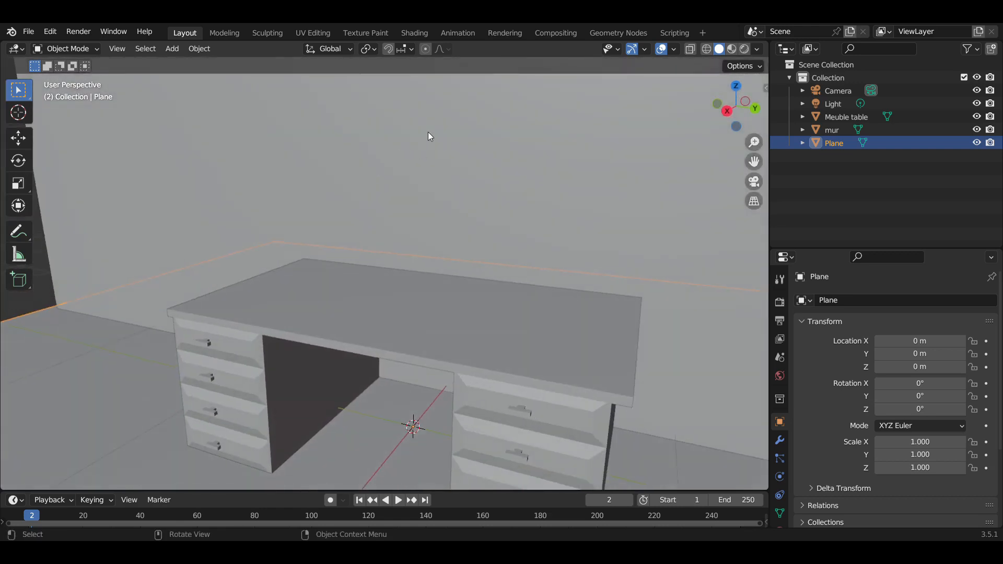
pyautogui.keyDown('alt'); pyautogui.moveTo(473, 198); pyautogui.dragTo(490, 181); pyautogui.keyUp('alt')
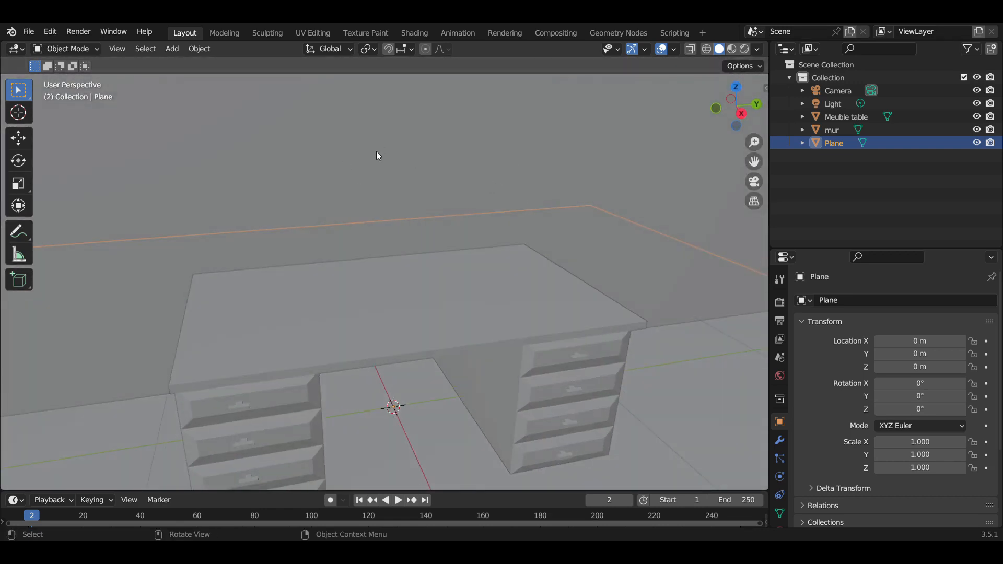
pyautogui.moveTo(350, 165)
pyautogui.keyDown('alt'); pyautogui.mouseDown()
pyautogui.moveTo(390, 203)
pyautogui.moveTo(345, 174)
pyautogui.mouseUp(); pyautogui.keyUp('alt')
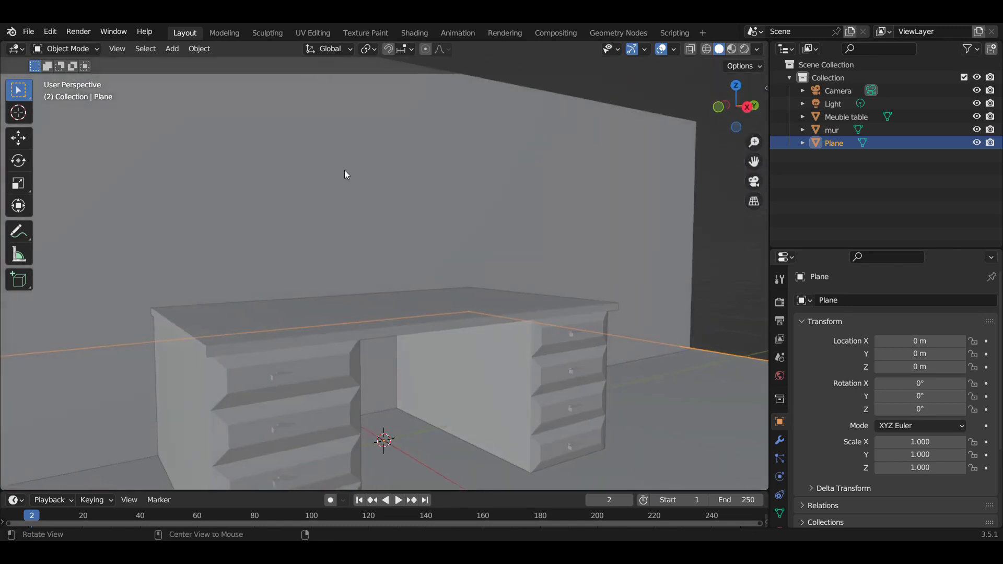